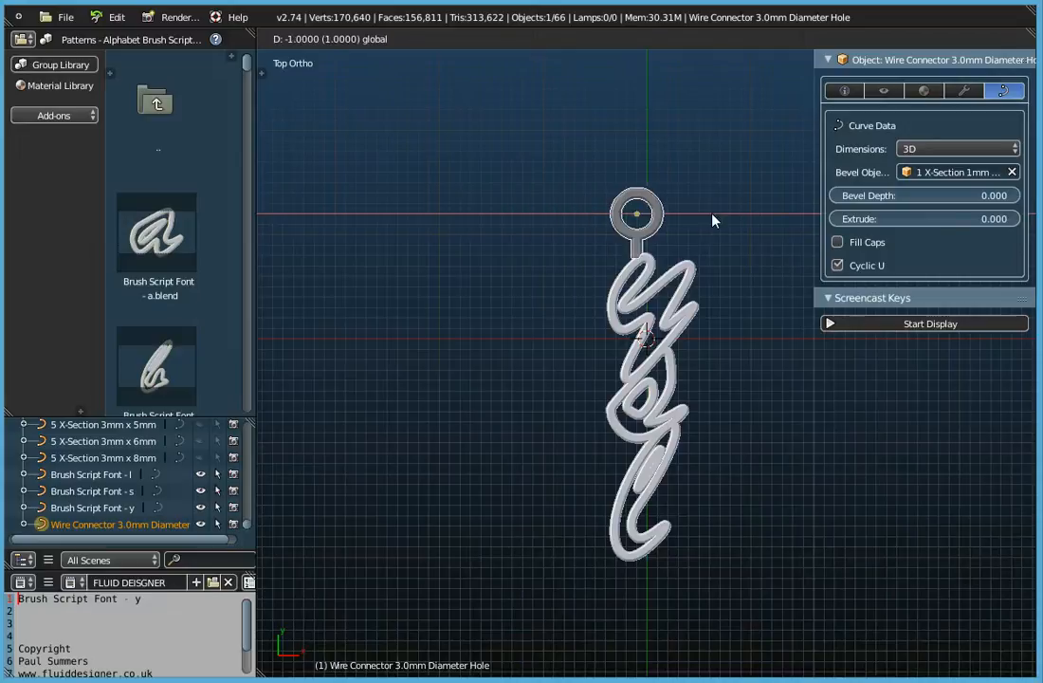
Step: Place the wire connector centred above the letters and show the object information with location and rotation for the letter s
click(717, 216)
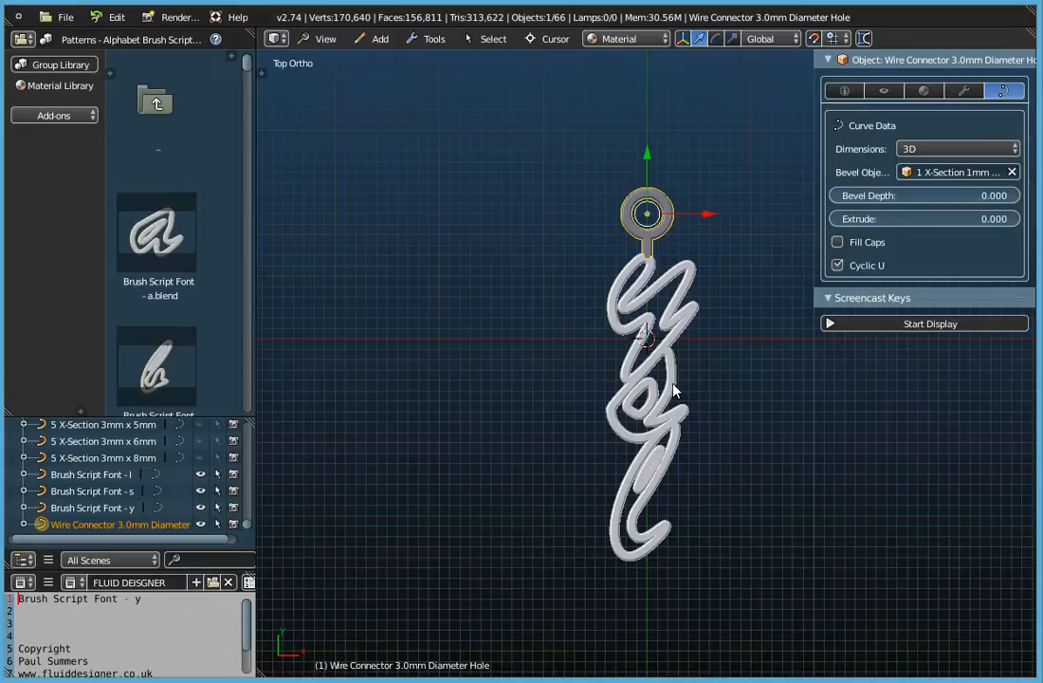
right_click(674, 390)
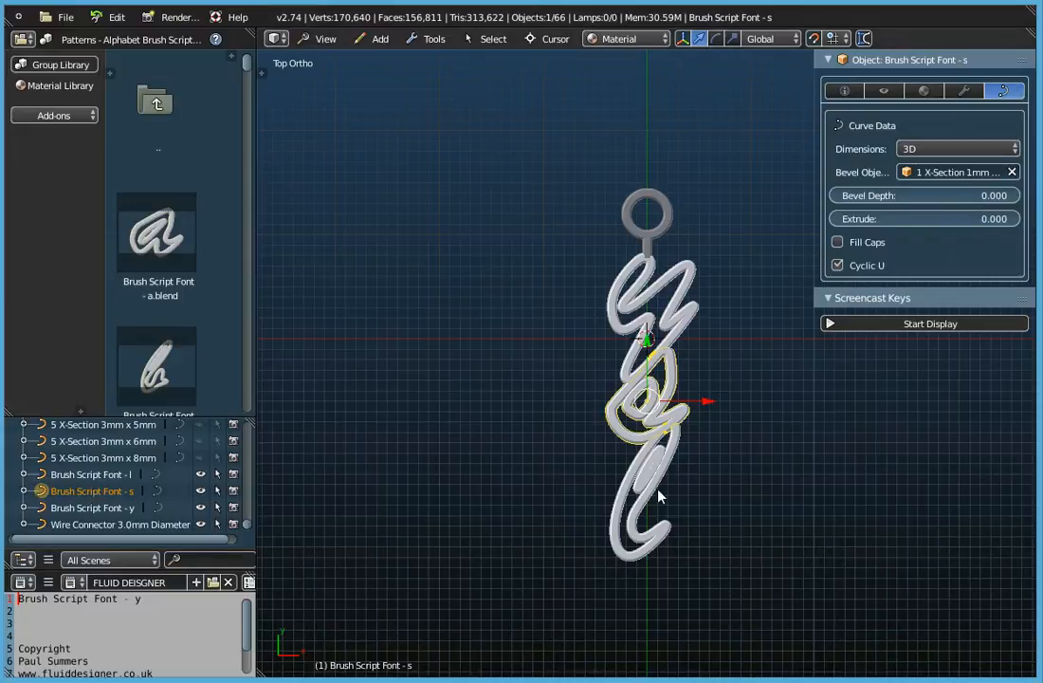
click(845, 91)
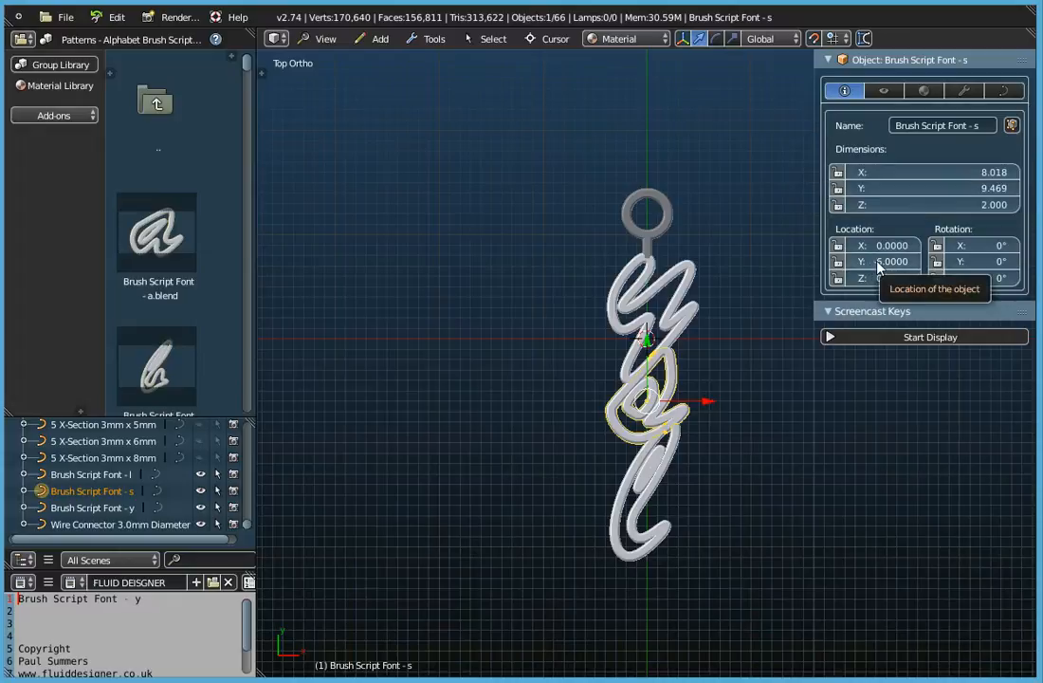
scroll(643, 332, up, 6)
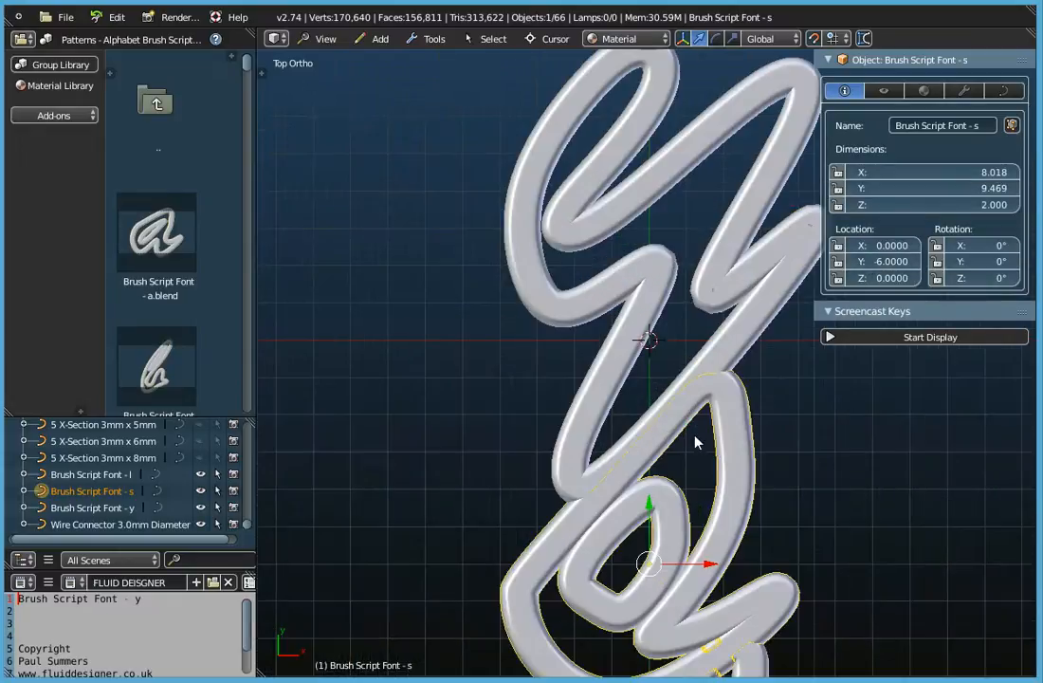
scroll(560, 436, down, 2)
scroll(650, 502, up, 2)
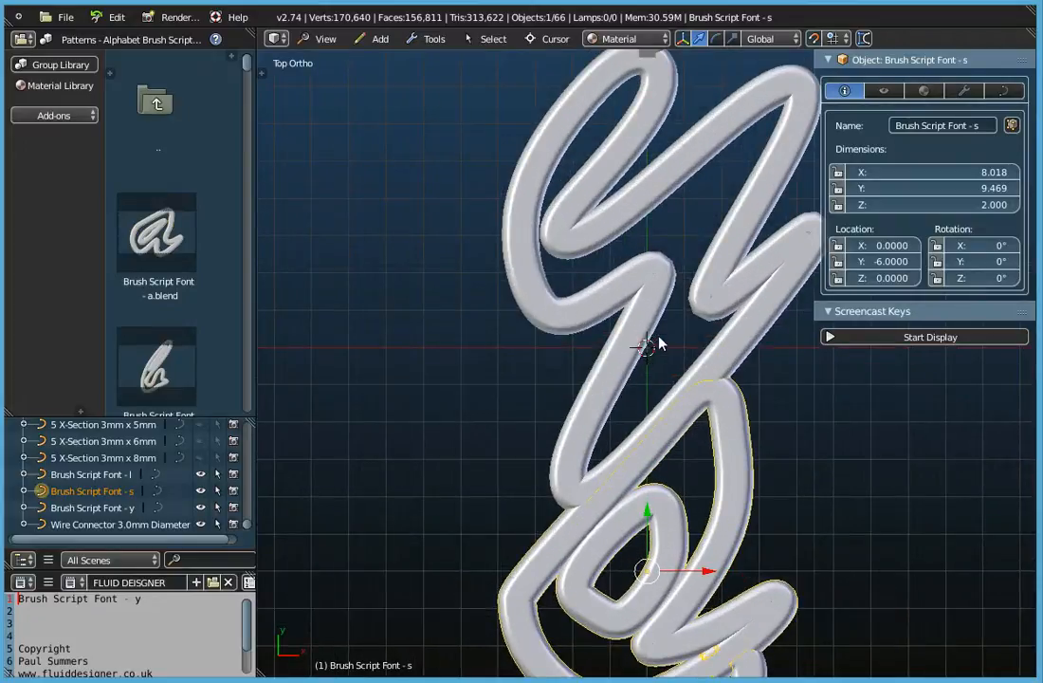
scroll(656, 394, down, 1)
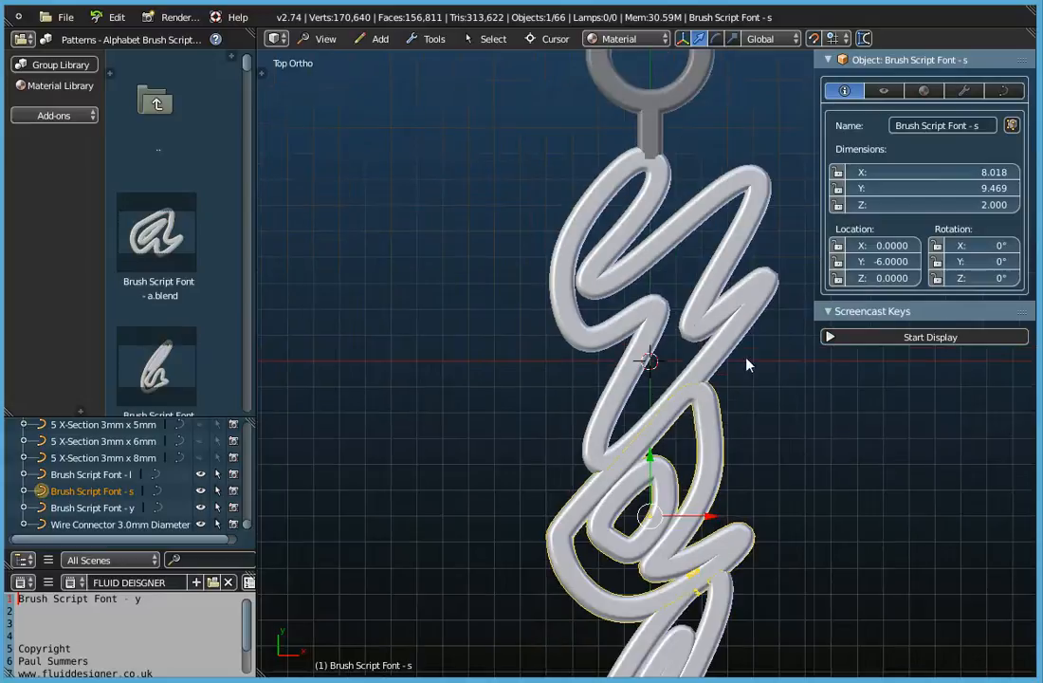
scroll(739, 466, down, 2)
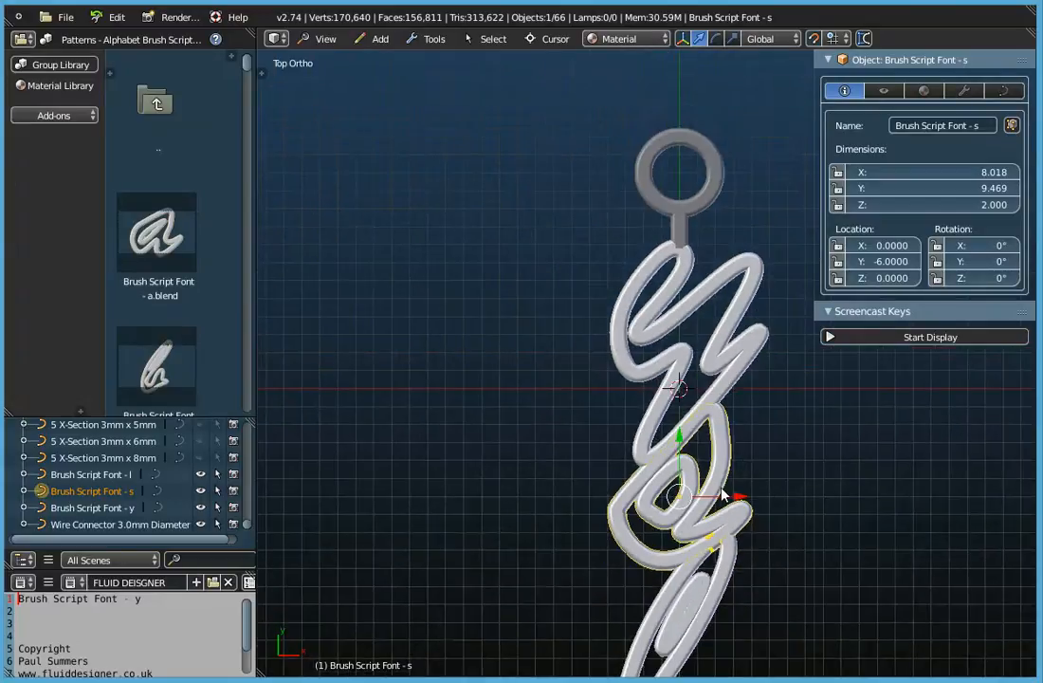
scroll(664, 455, down, 2)
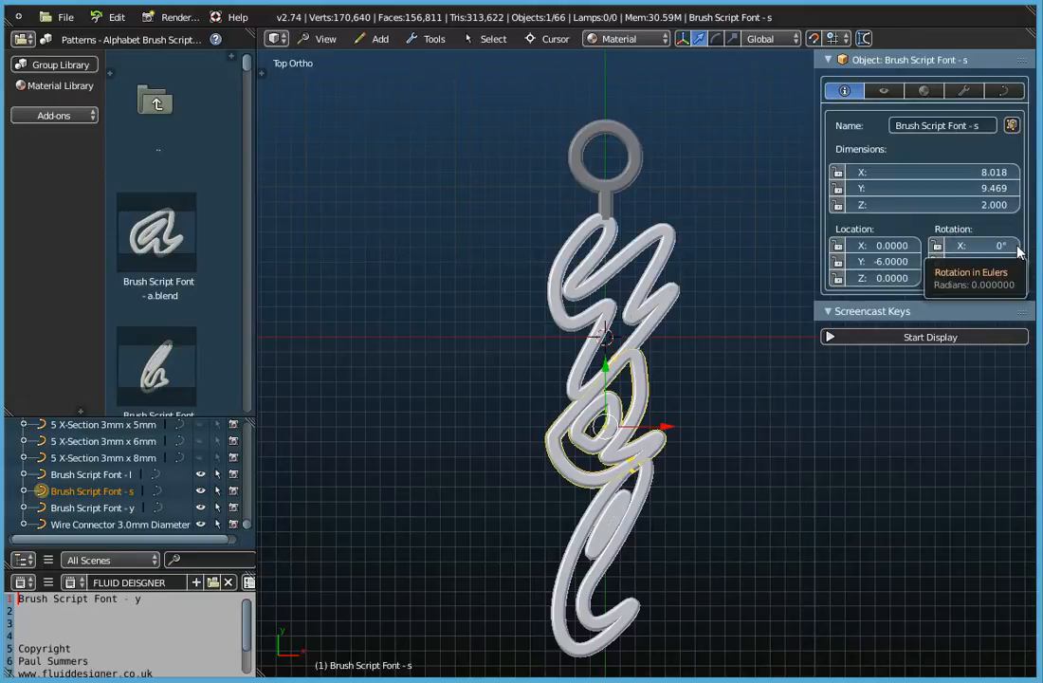
Step: Set the X rotation of the letter s to 90°
drag(1019, 251, 964, 249)
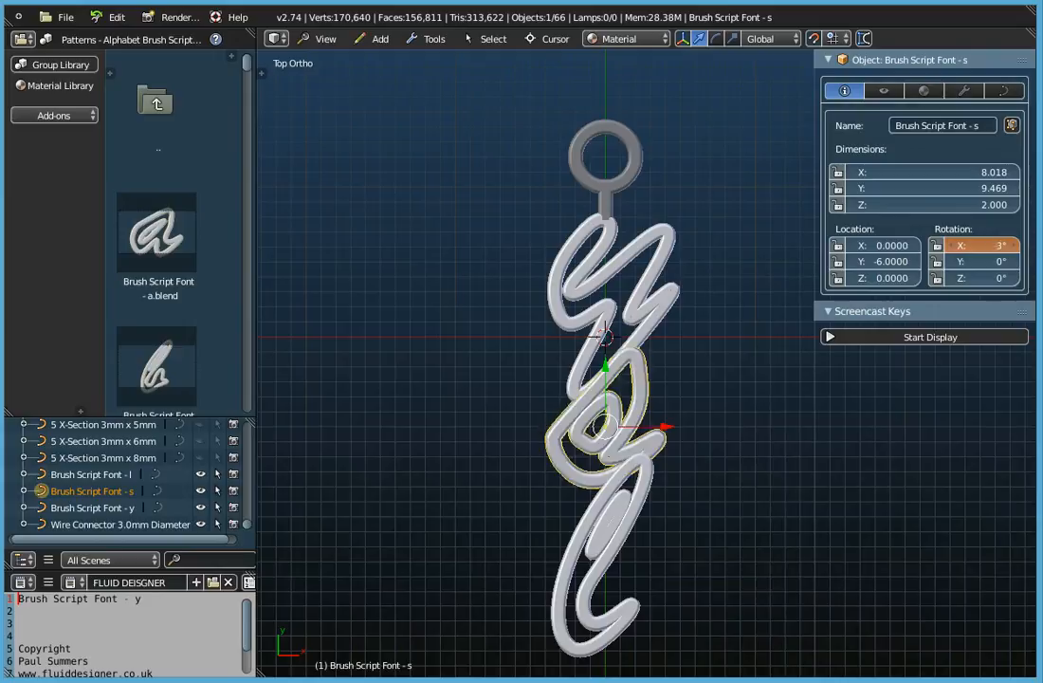
click(964, 248)
text(90)
key(Return)
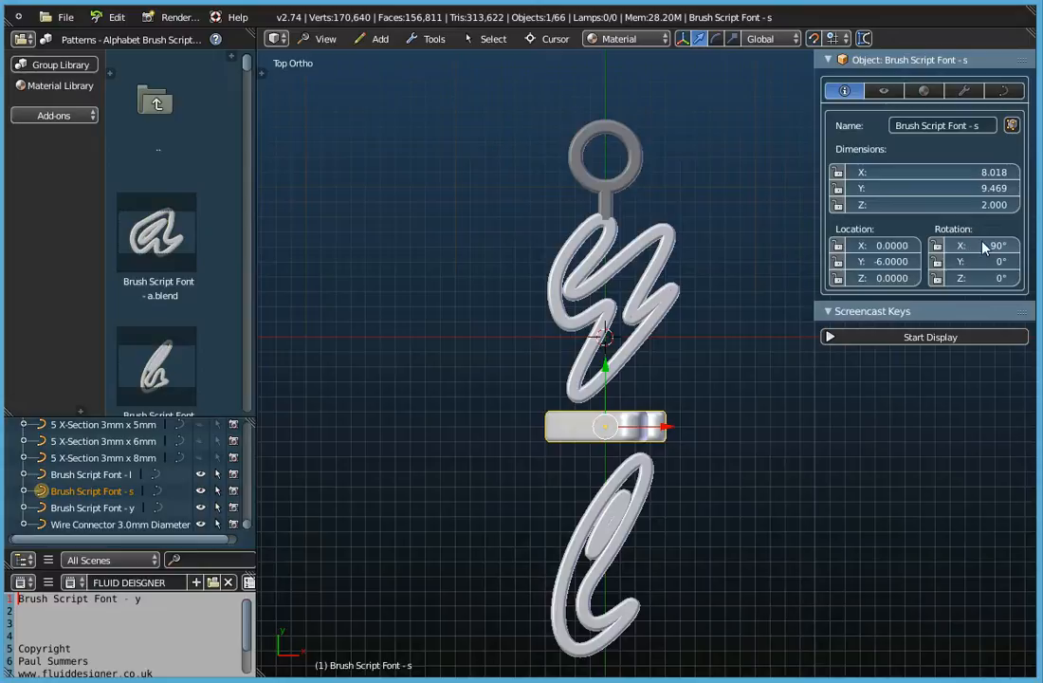
Step: Try an X rotation of 39° on the letter s and reset it to 0°
click(984, 247)
drag(985, 247, 953, 246)
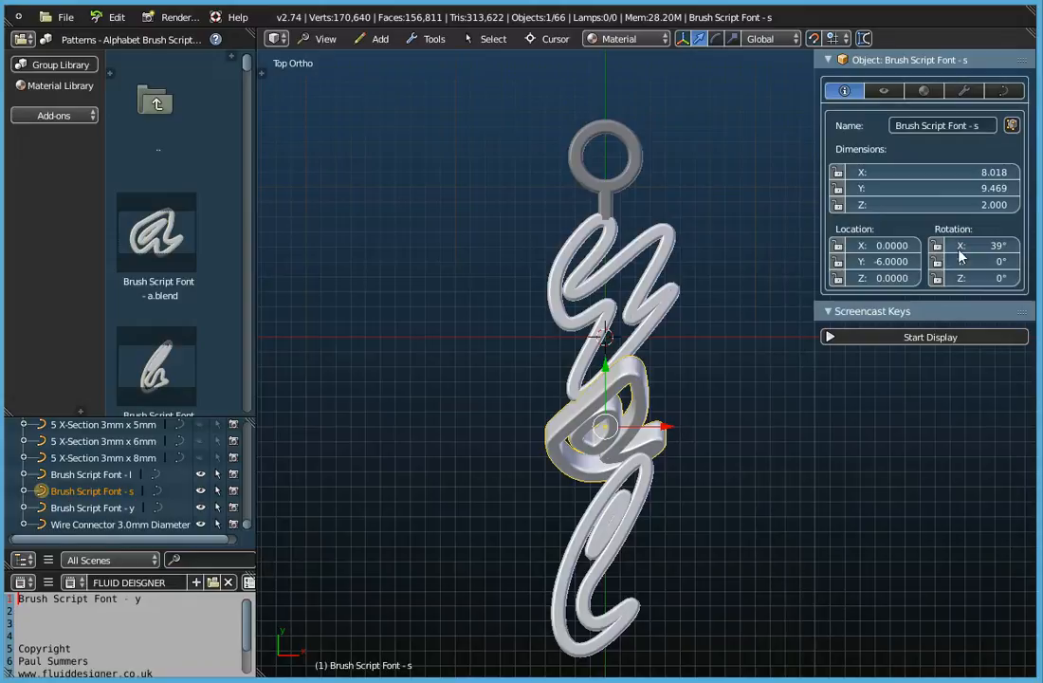
click(993, 246)
text(0)
key(Return)
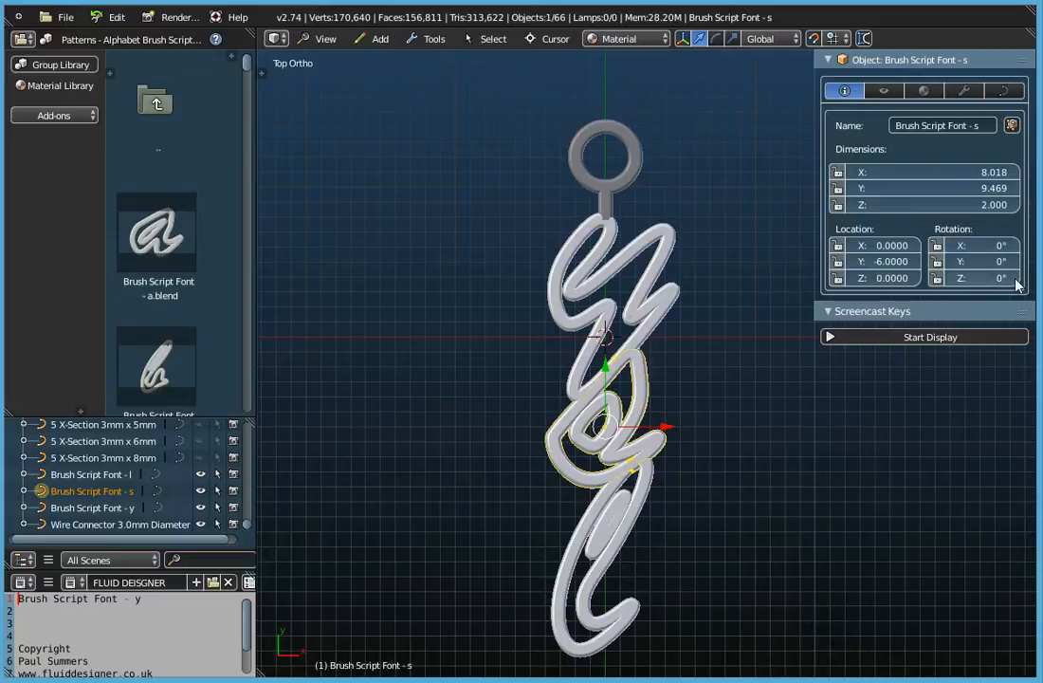
Step: Try a Z rotation of -42° on the letter s, inspect it in 3D, and reset the rotation to 0°
drag(1018, 285, 996, 284)
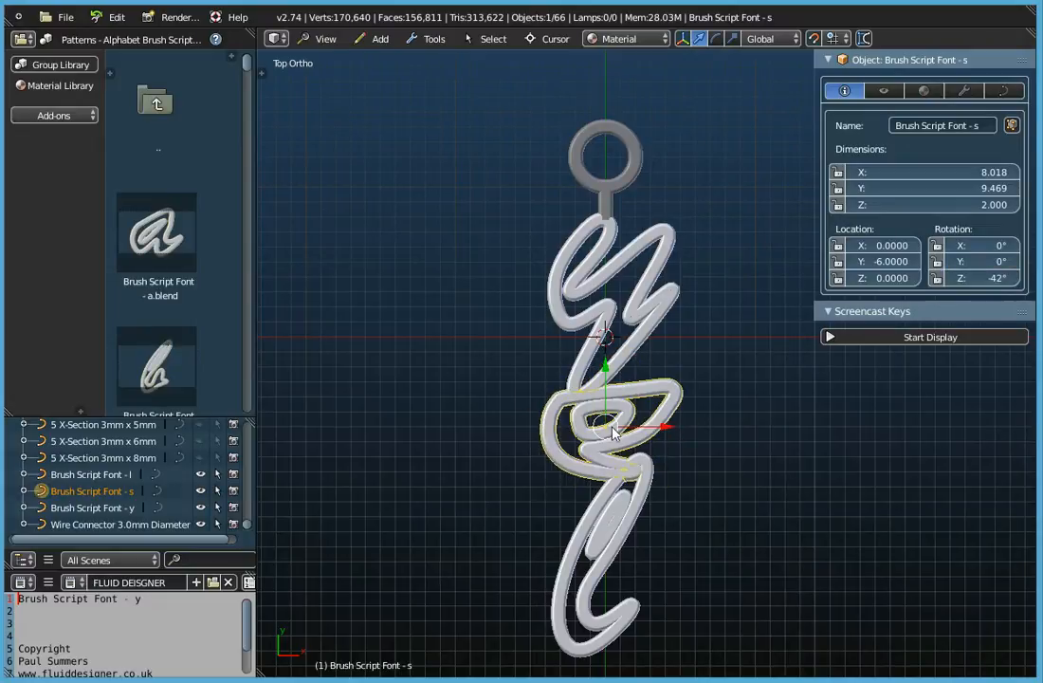
middle_drag(615, 431, 529, 323)
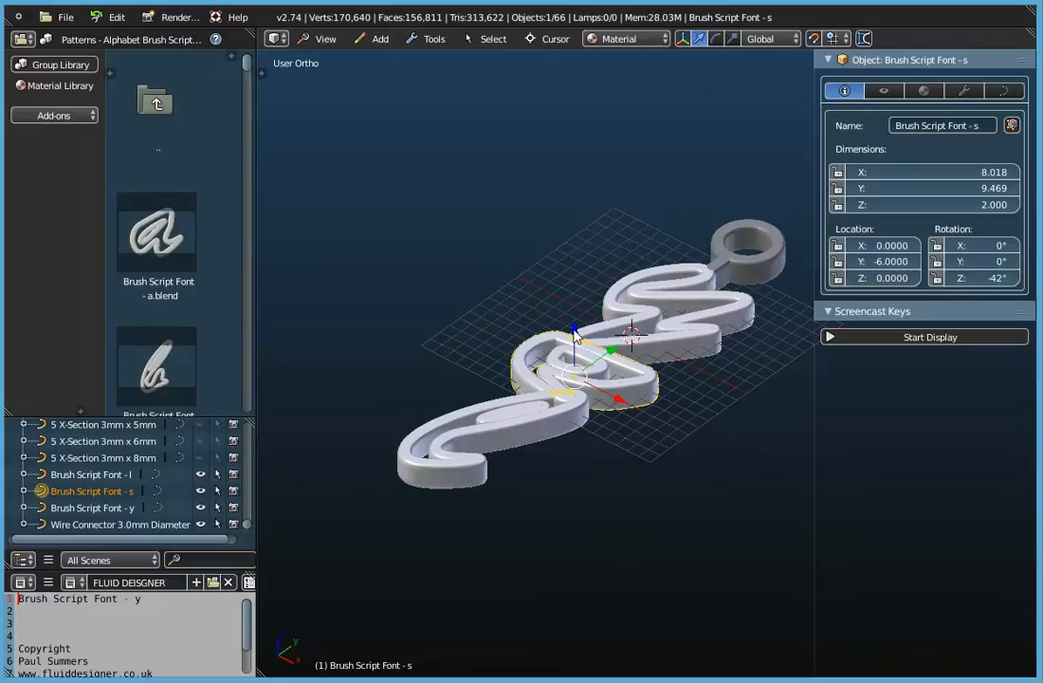
click(330, 39)
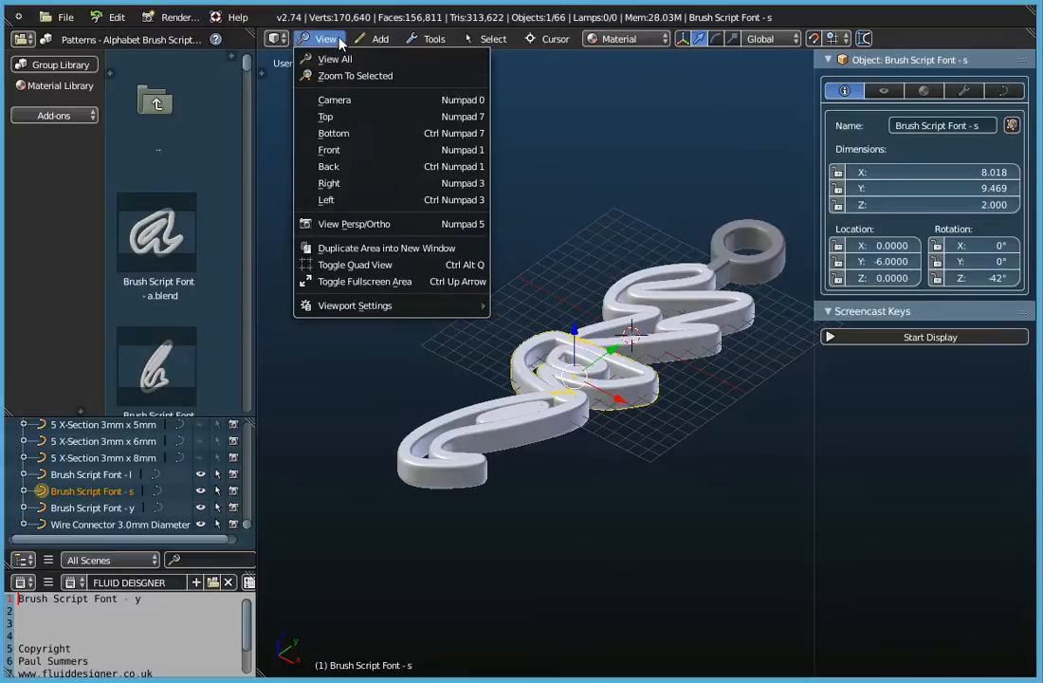
click(336, 118)
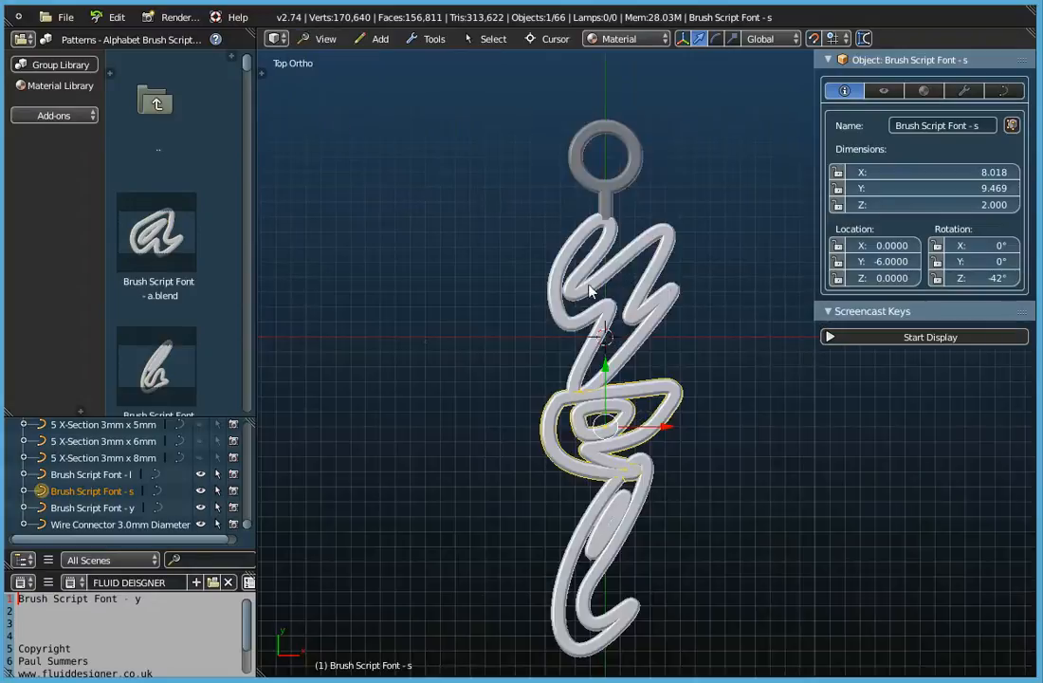
click(986, 278)
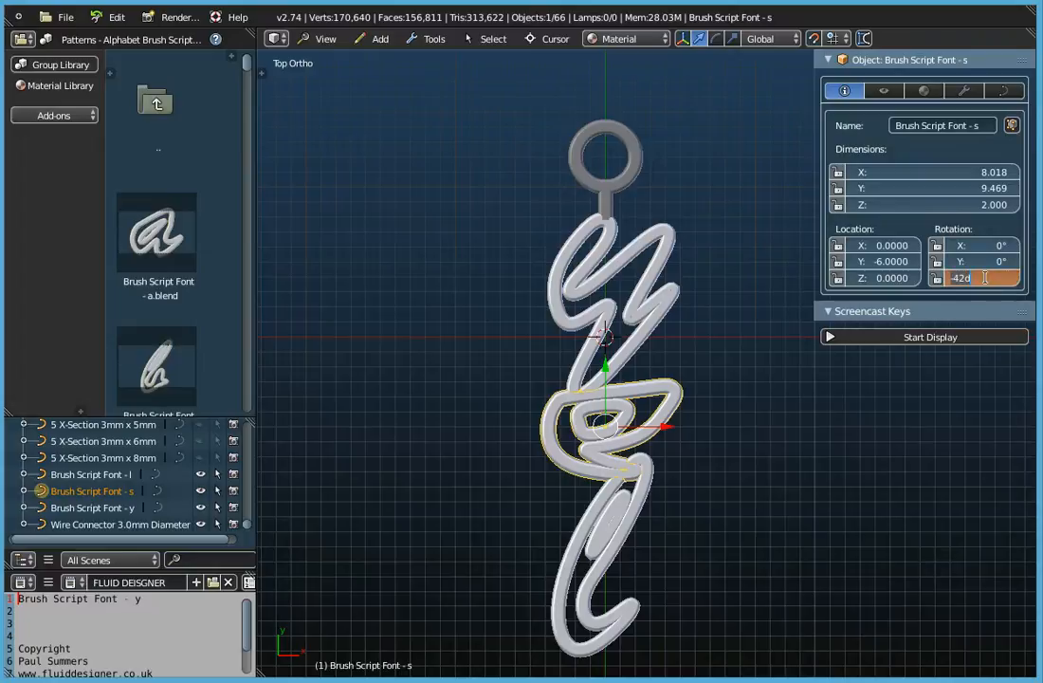
text(0)
key(Return)
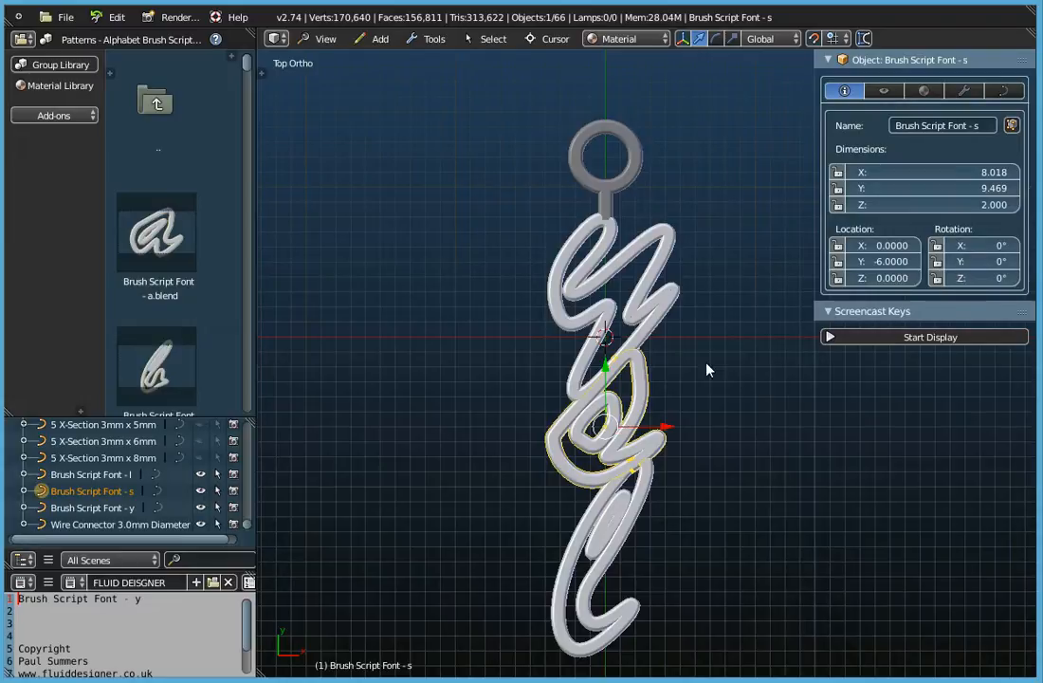
Step: Set the Y rotation of the letter s to 30°, check the tilt in 3D and return to the top view
mouse_move(1015, 269)
mouse_down()
mouse_move(1041, 268)
mouse_move(1017, 268)
mouse_up()
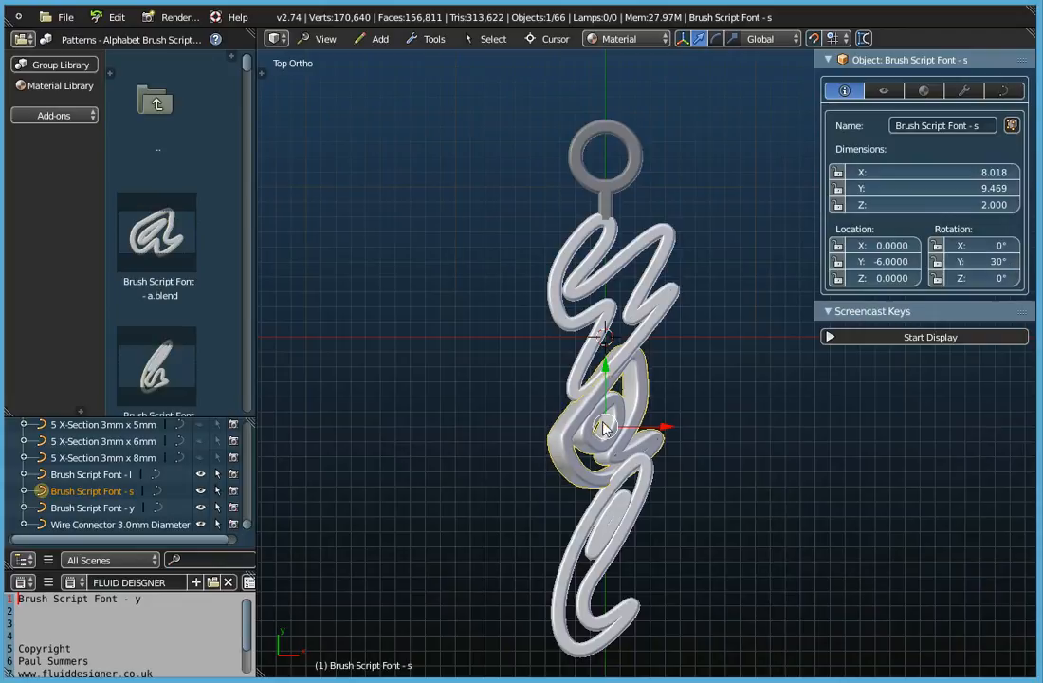
middle_drag(686, 548, 618, 425)
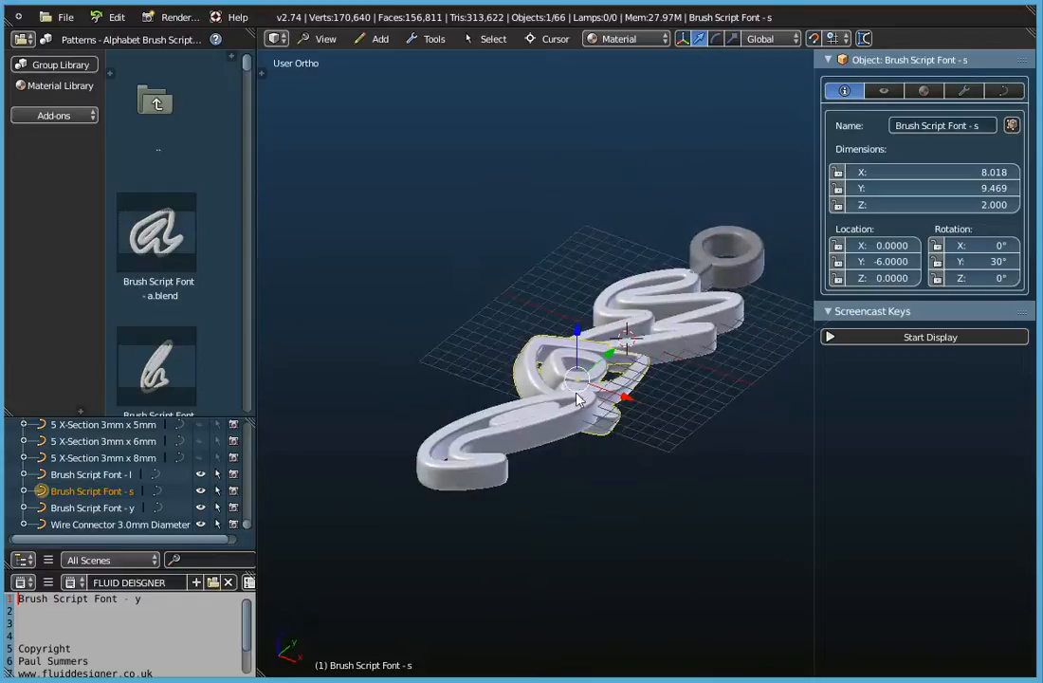
middle_drag(678, 417, 755, 518)
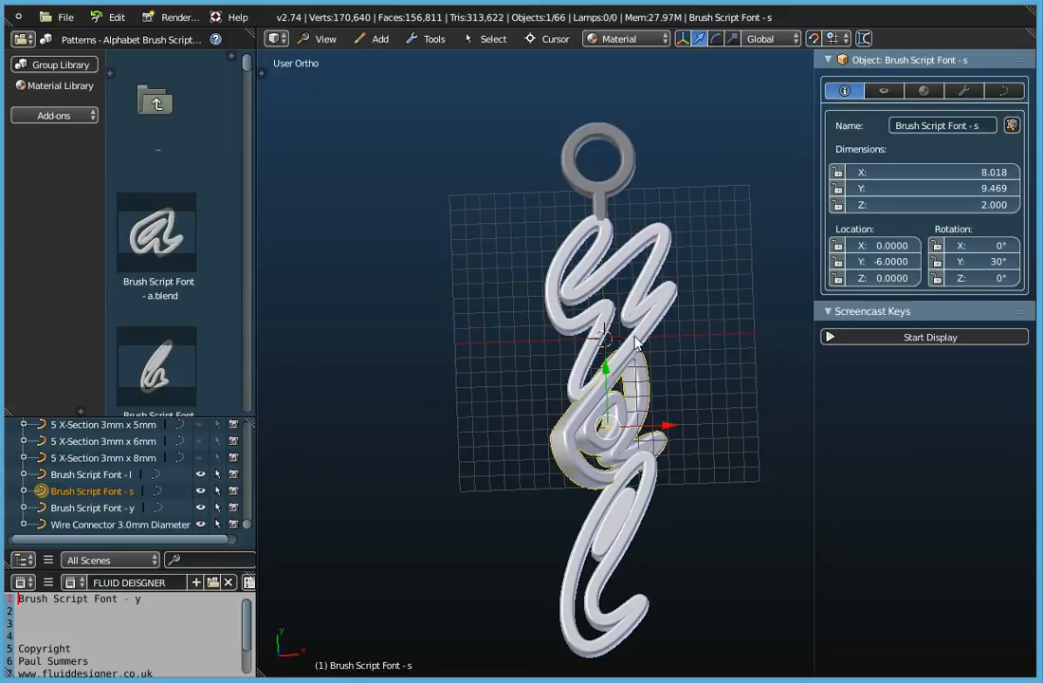
click(325, 39)
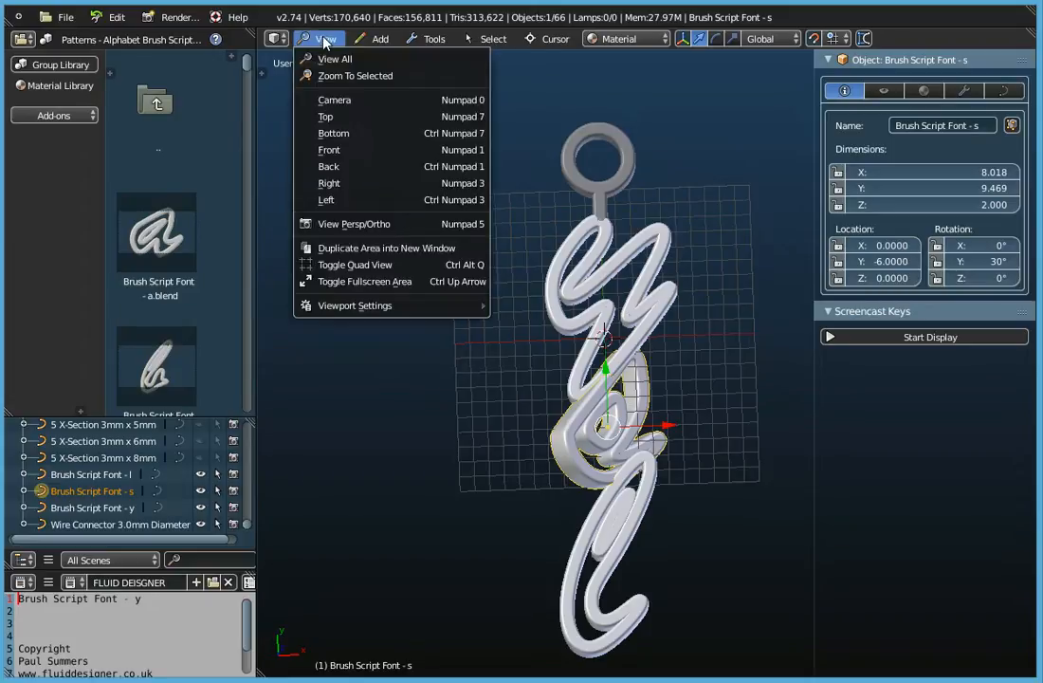
click(344, 117)
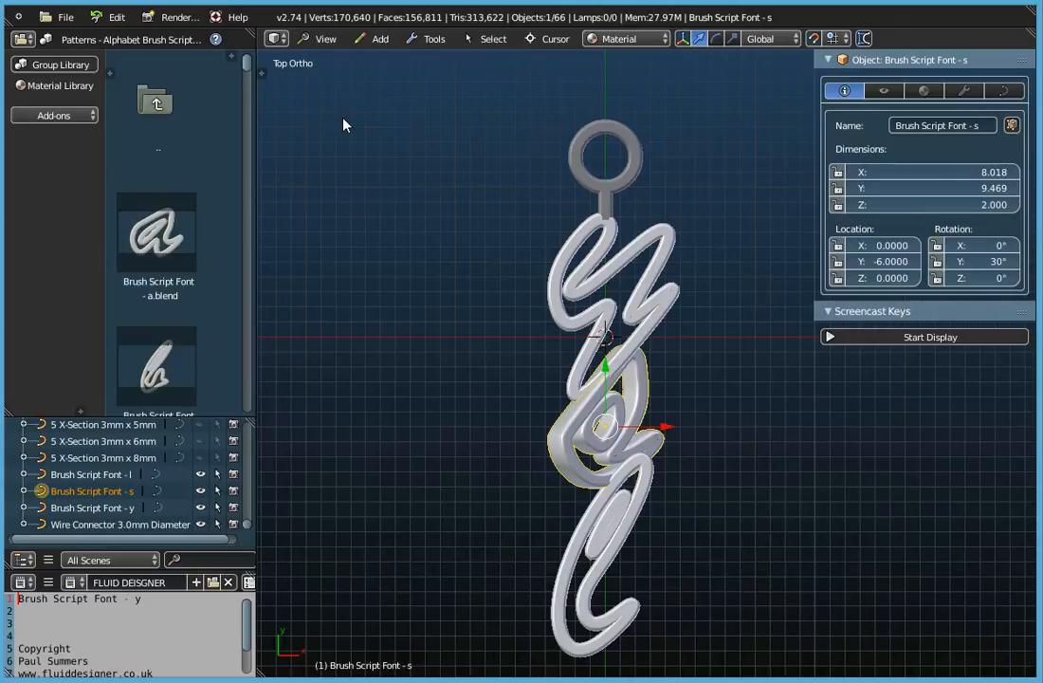
Step: Try a Y rotation of 63° on the letter l and reset it to 0°
right_click(608, 559)
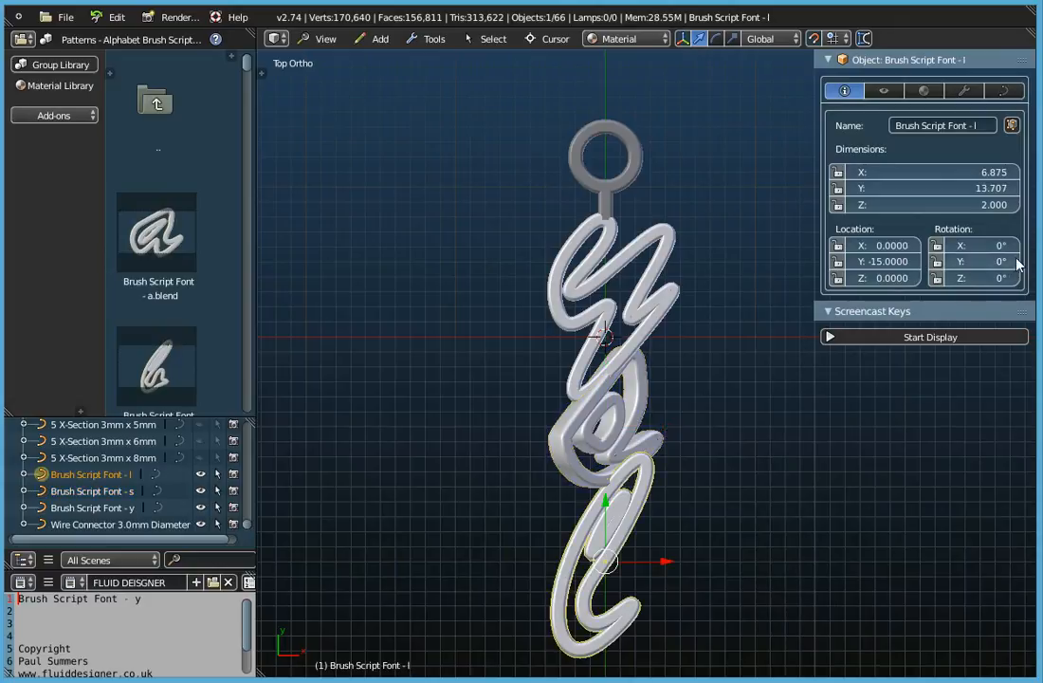
drag(1016, 264, 979, 266)
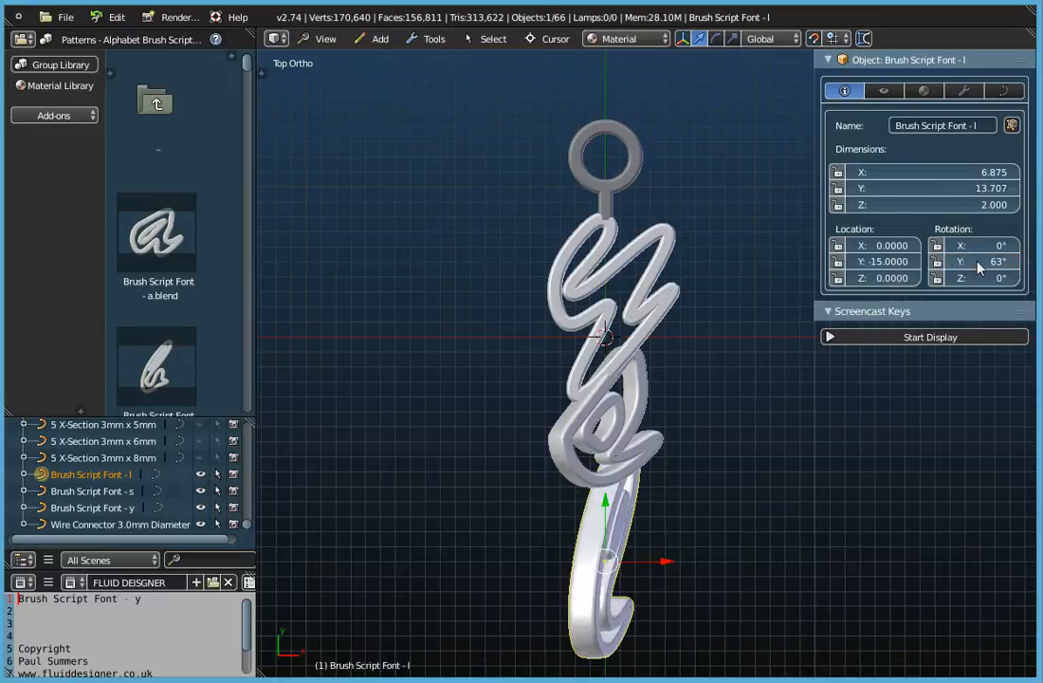
click(979, 263)
text(0)
key(Return)
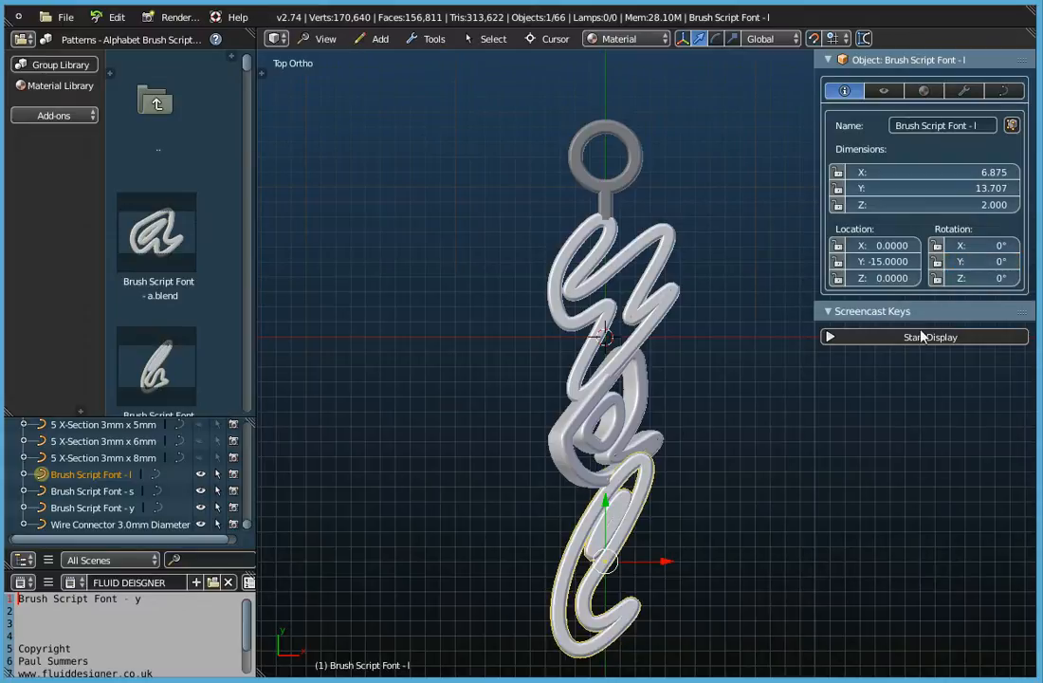
Step: Set the Y rotation of the letter l to -30°, check the tilt in 3D and return to the top view
click(951, 262)
click(951, 263)
click(951, 263)
click(951, 262)
click(951, 263)
click(951, 263)
click(950, 263)
click(951, 262)
drag(951, 262, 901, 263)
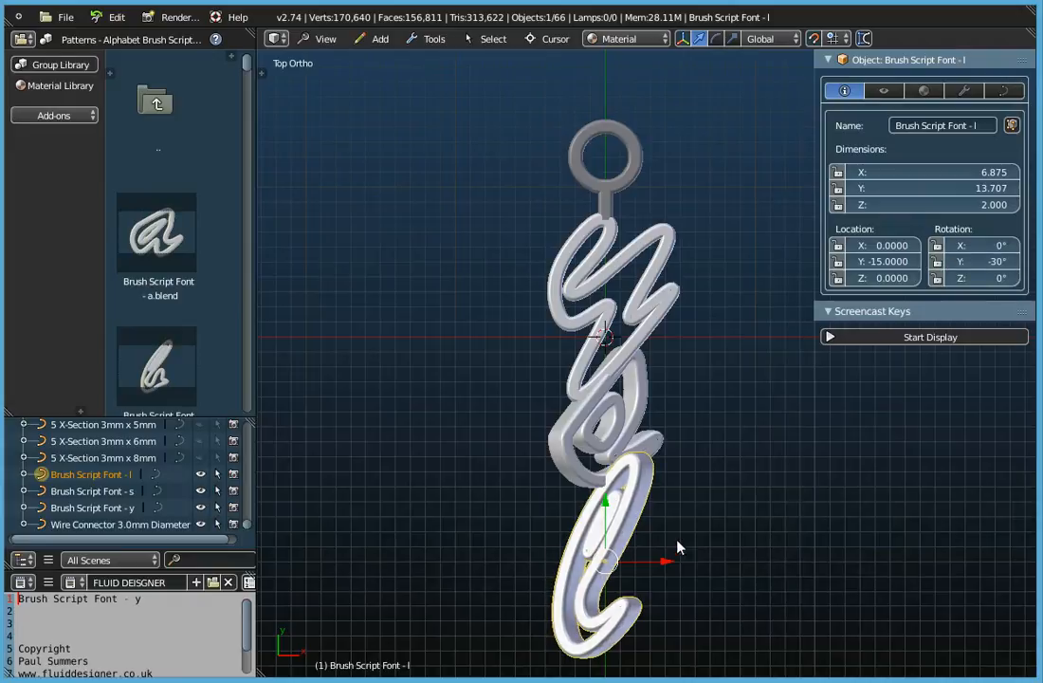
middle_drag(679, 555, 642, 574)
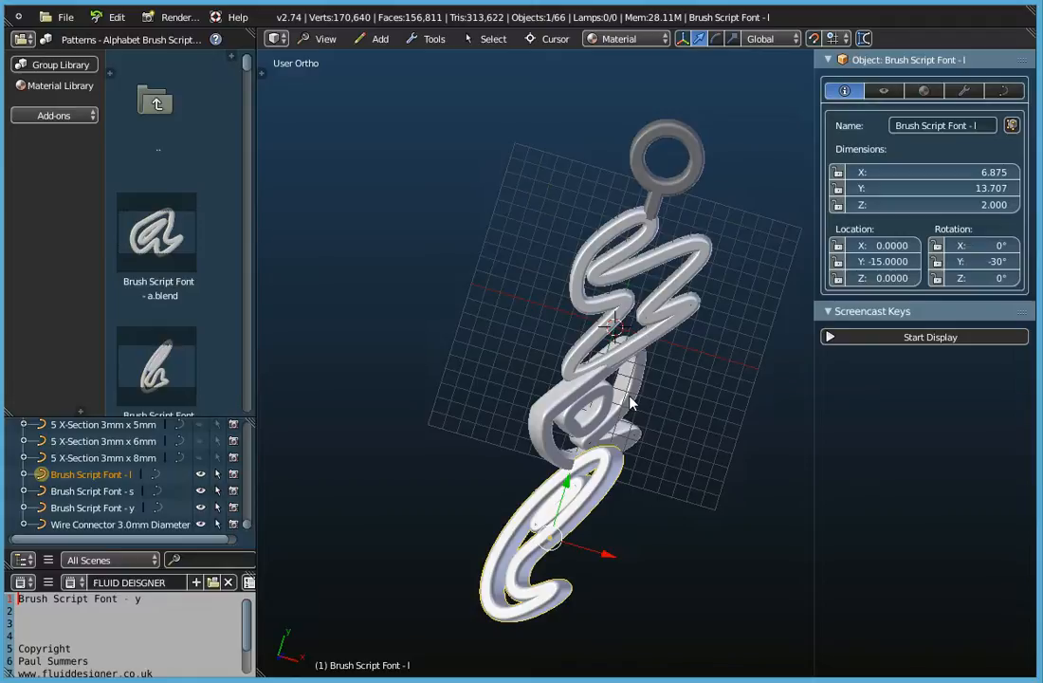
middle_drag(640, 405, 669, 410)
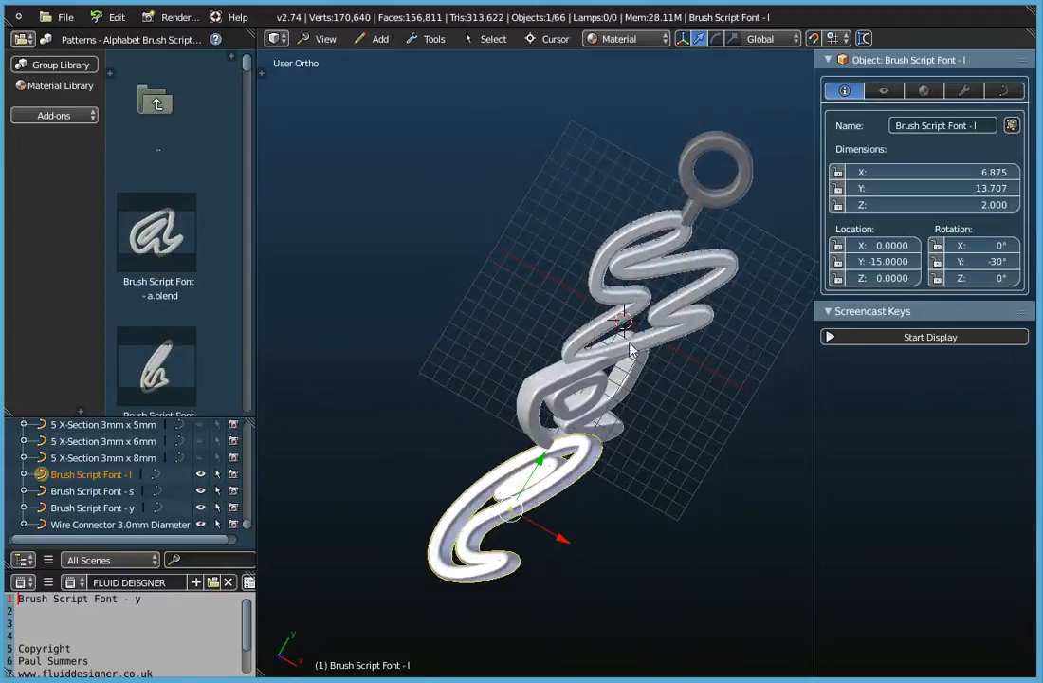
click(325, 38)
click(332, 116)
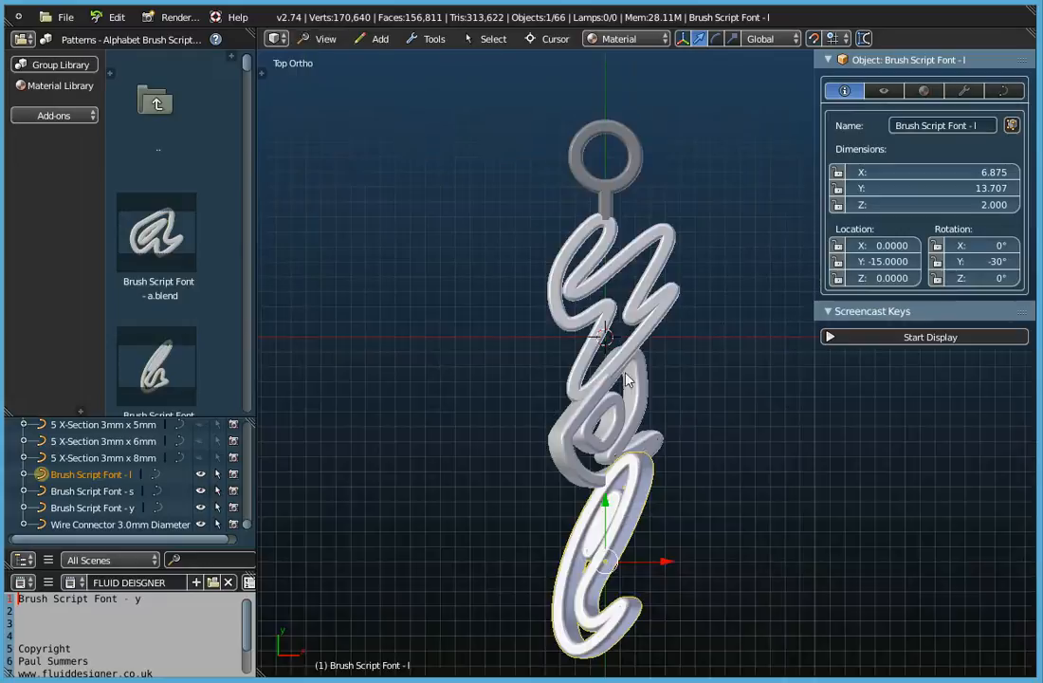
Step: Select the tilted letter s, start the Screencast Keys display and collapse its settings
right_click(567, 442)
scroll(678, 387, up, 3)
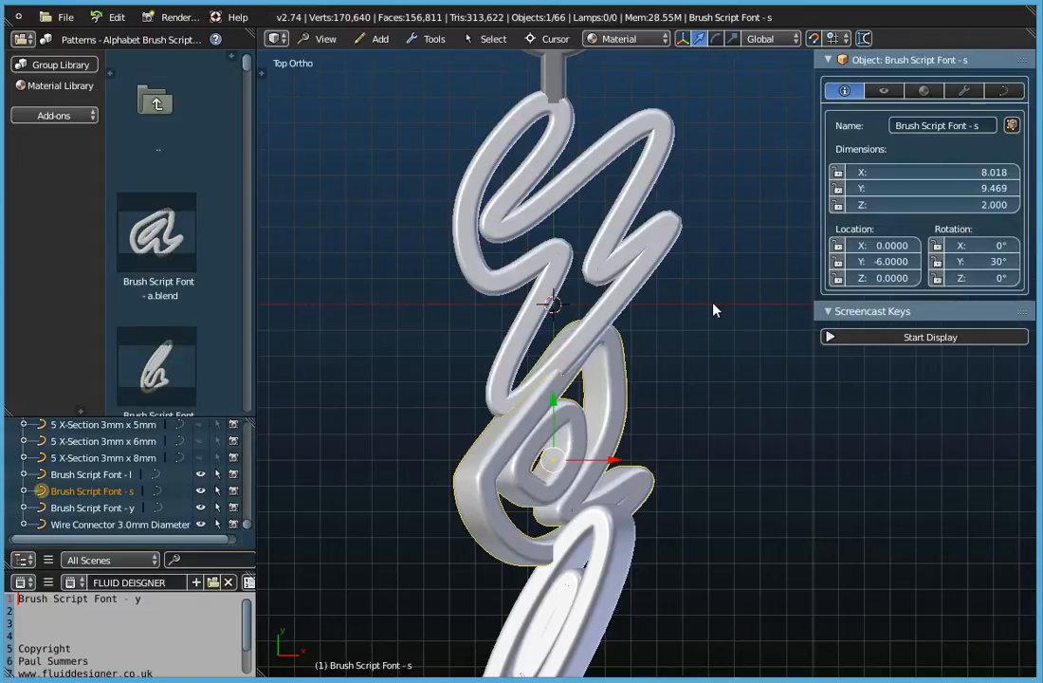
click(886, 319)
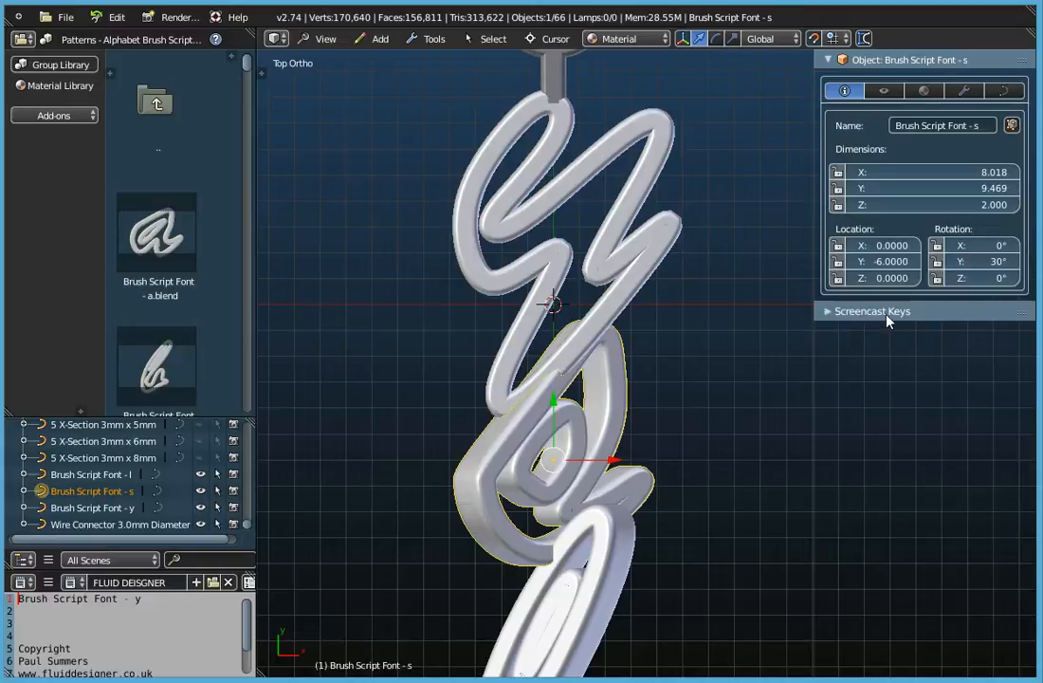
click(886, 313)
click(858, 332)
click(832, 313)
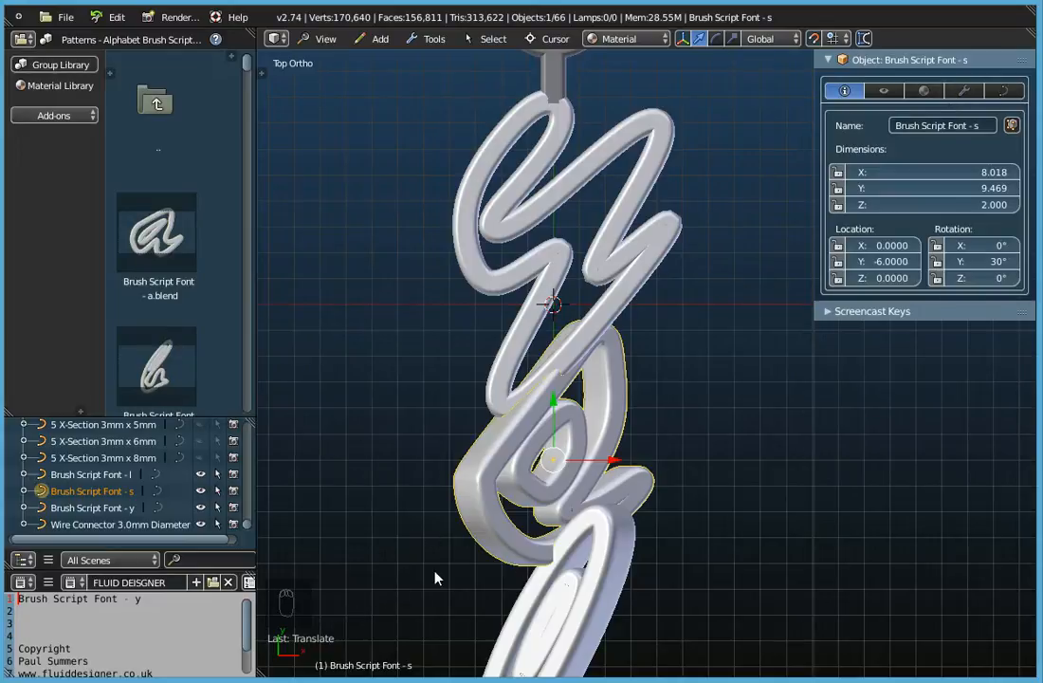
Step: Try joining the tilted letter s into the letter y, inspect the shape in 3D and undo the join
shift+right_click(636, 287)
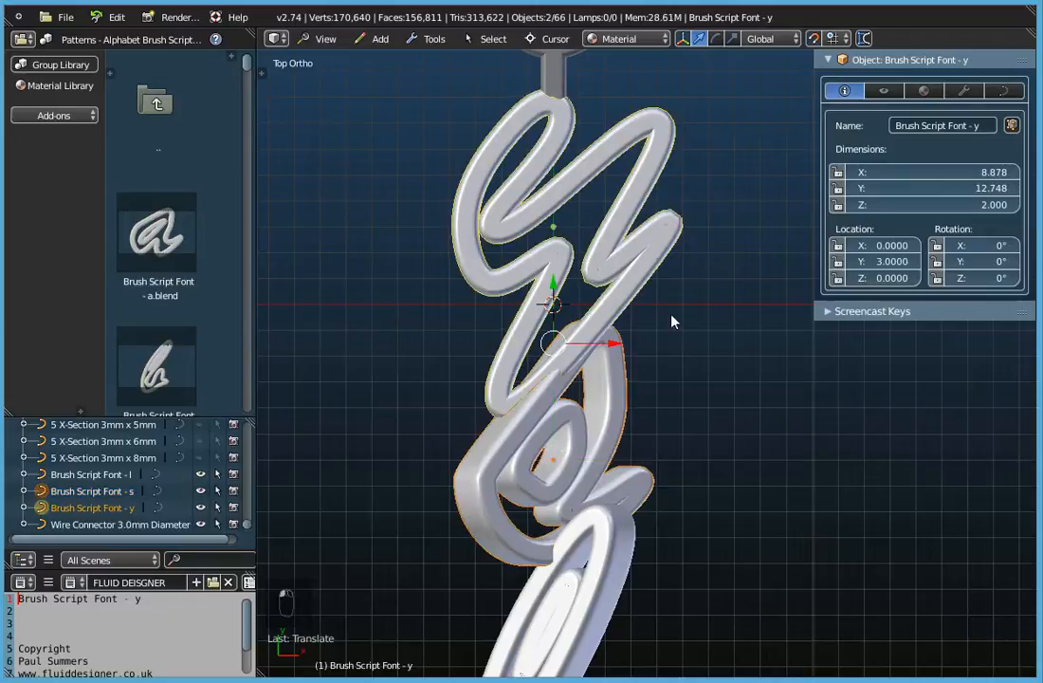
click(435, 39)
mouse_move(453, 59)
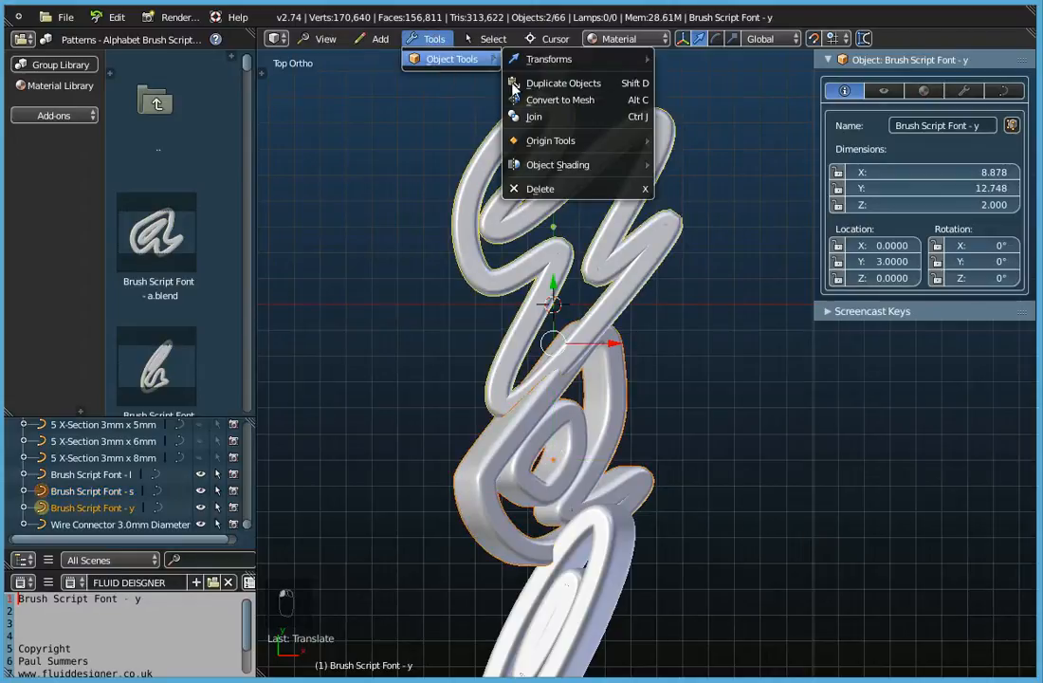
click(552, 119)
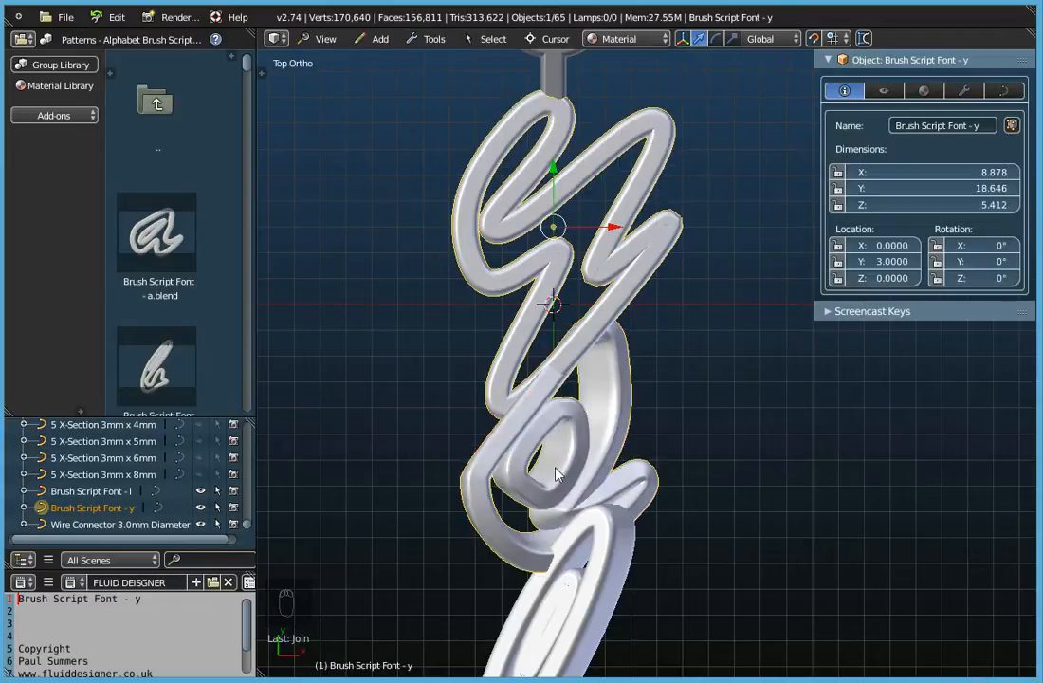
middle_drag(558, 451, 649, 593)
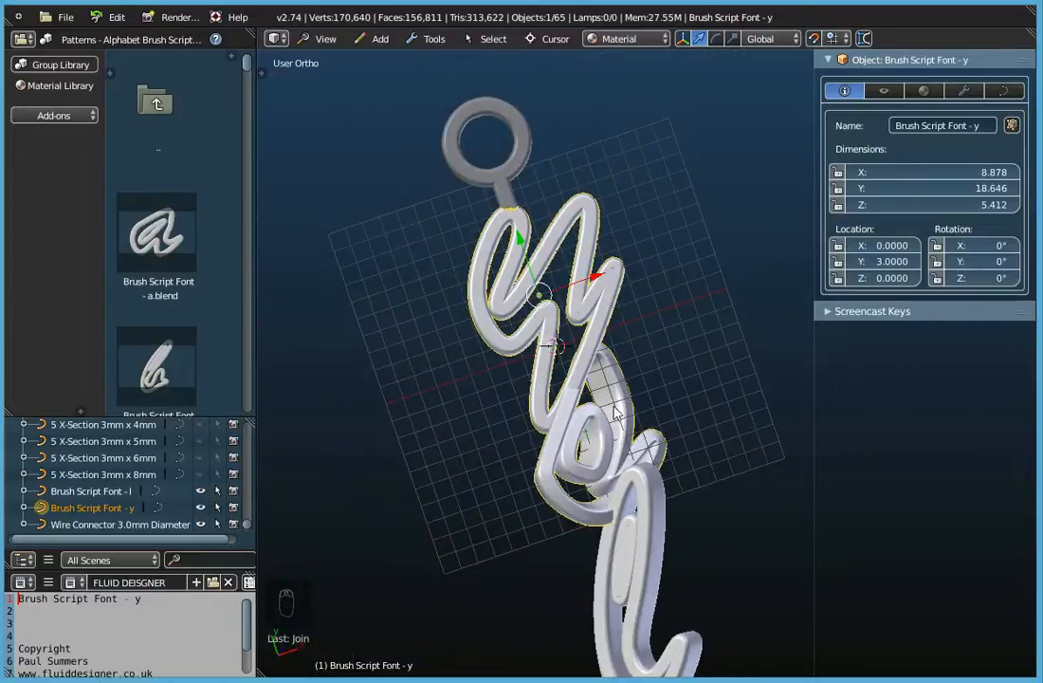
middle_drag(626, 410, 600, 384)
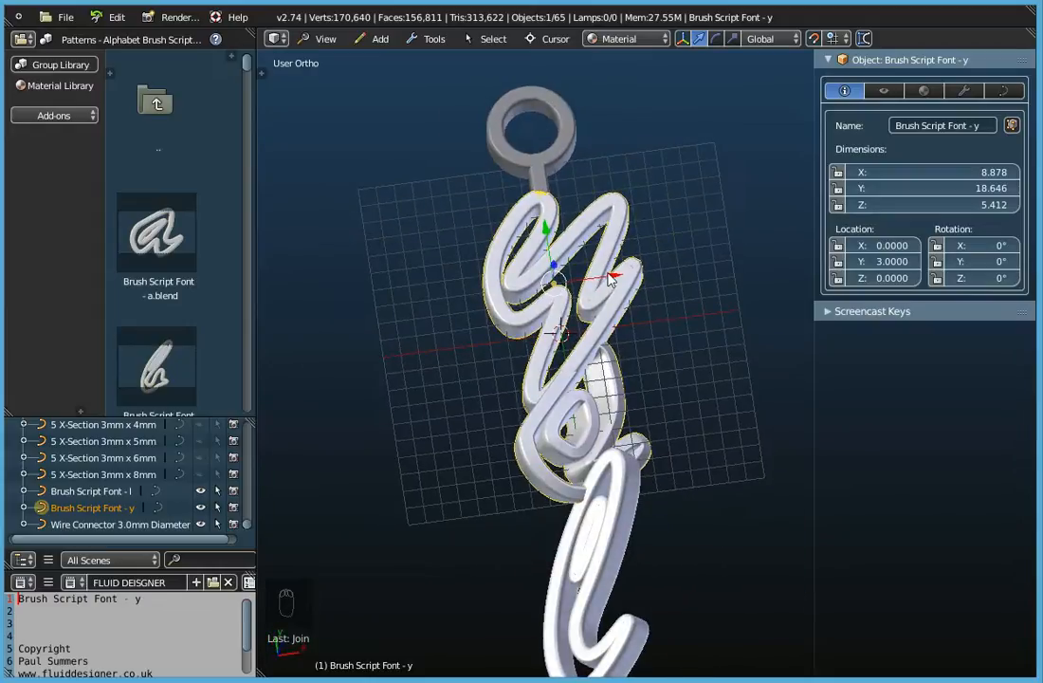
middle_drag(611, 280, 590, 330)
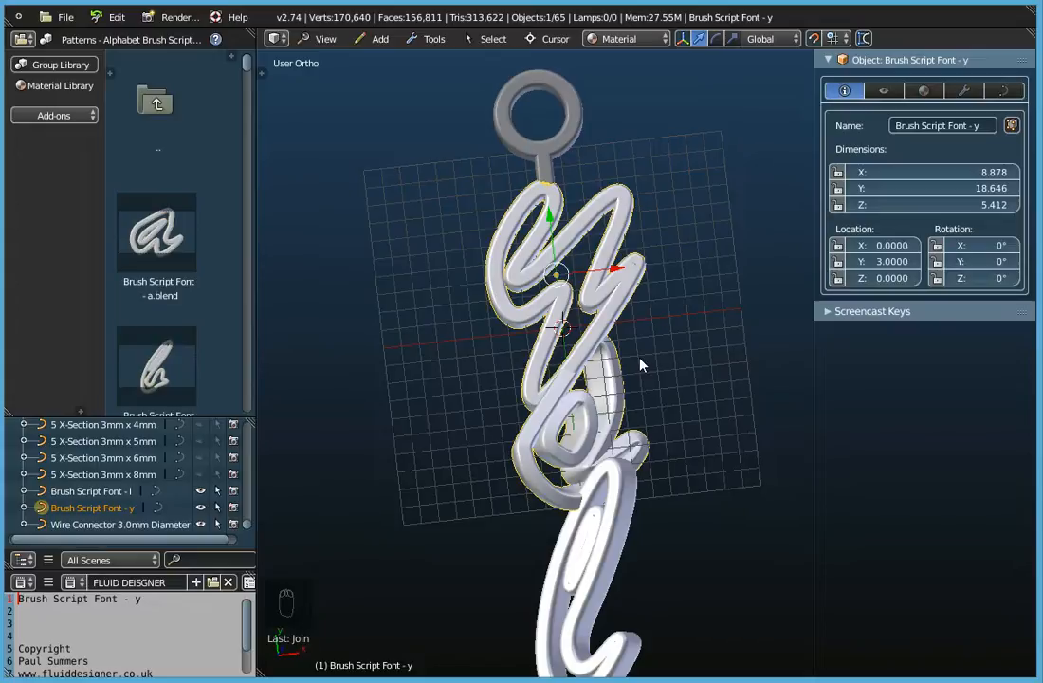
key(ctrl+z)
key(ctrl+z)
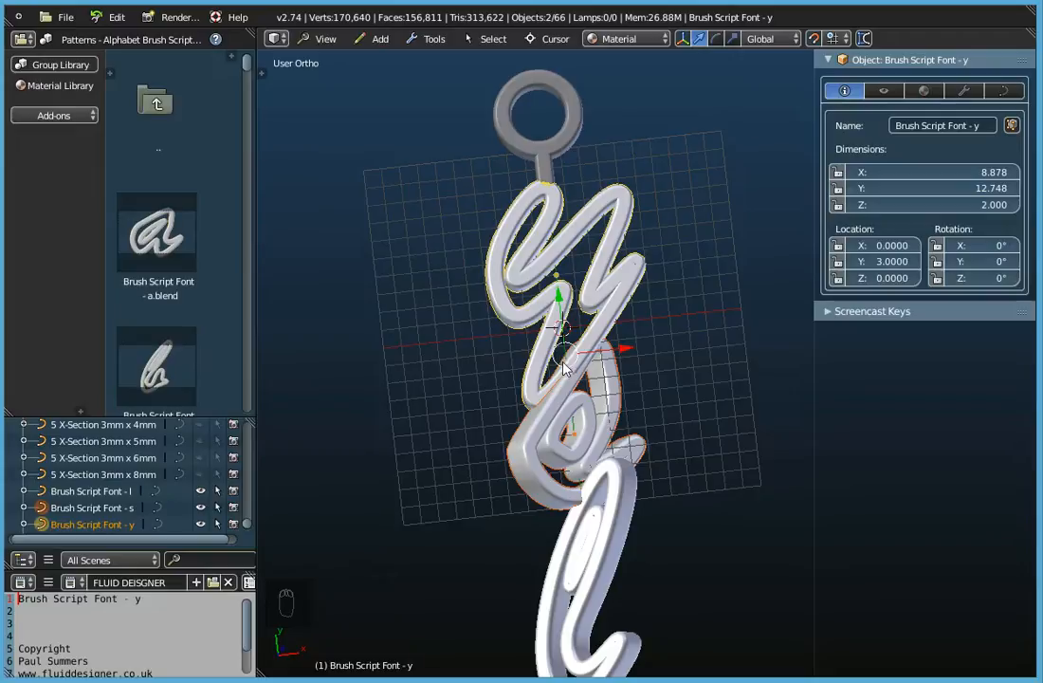
Step: Check the letters s and y as separate objects by selecting each of them individually
click(59, 508)
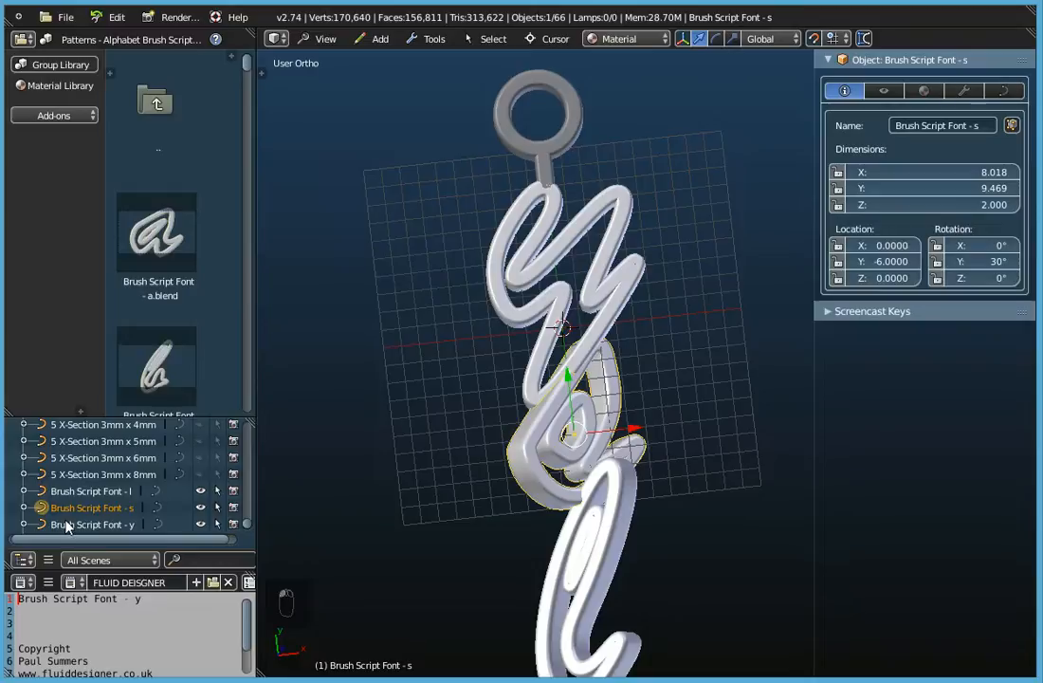
click(66, 525)
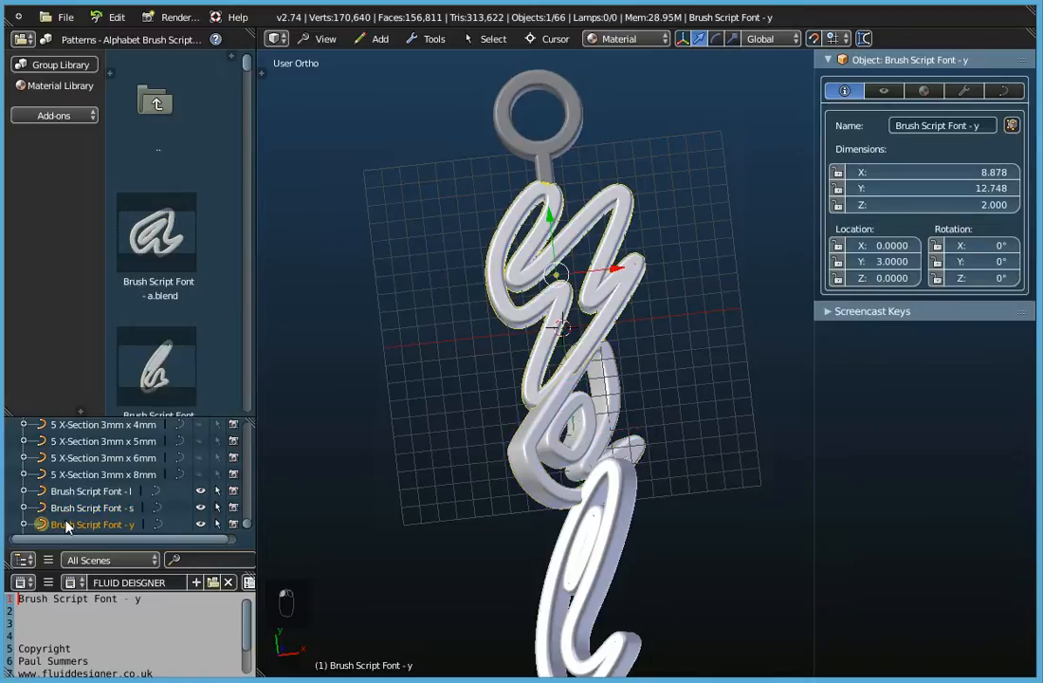
mouse_move(617, 270)
mouse_down()
mouse_move(447, 278)
mouse_move(611, 272)
mouse_up()
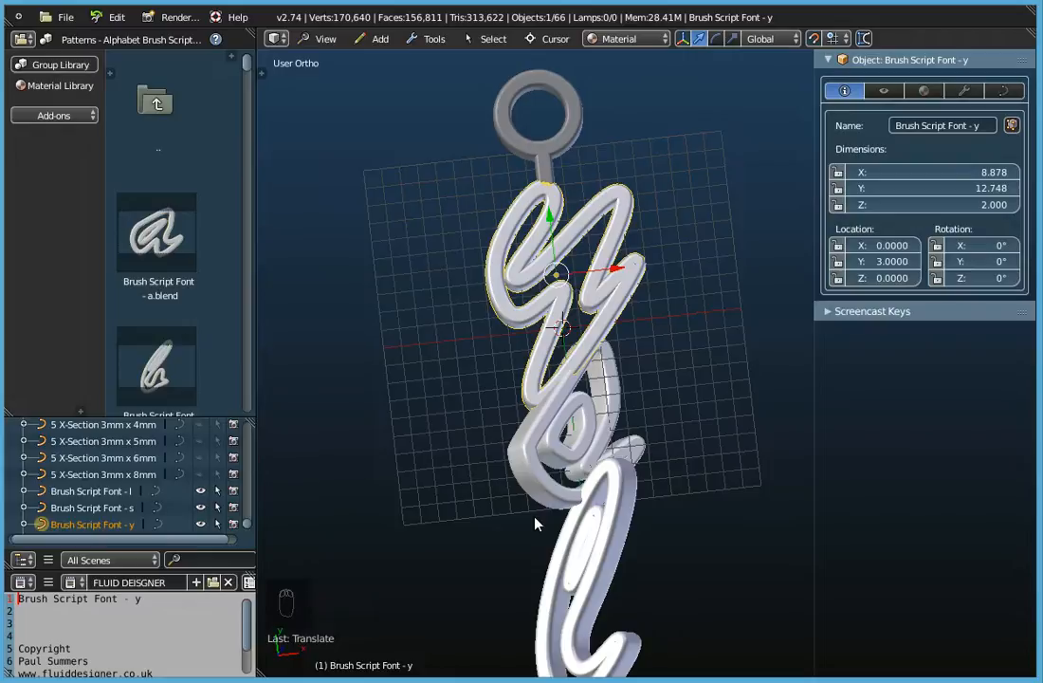
Step: Try once more to join the letter s to the letter y, examine the s up close and undo it
right_click(556, 448)
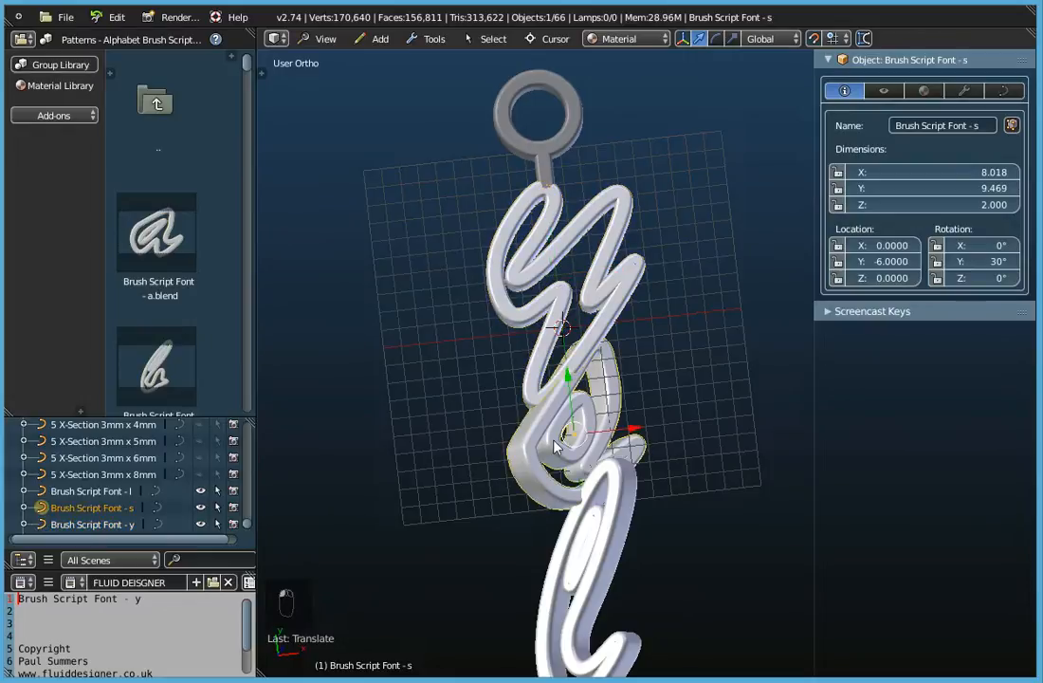
shift+right_click(505, 311)
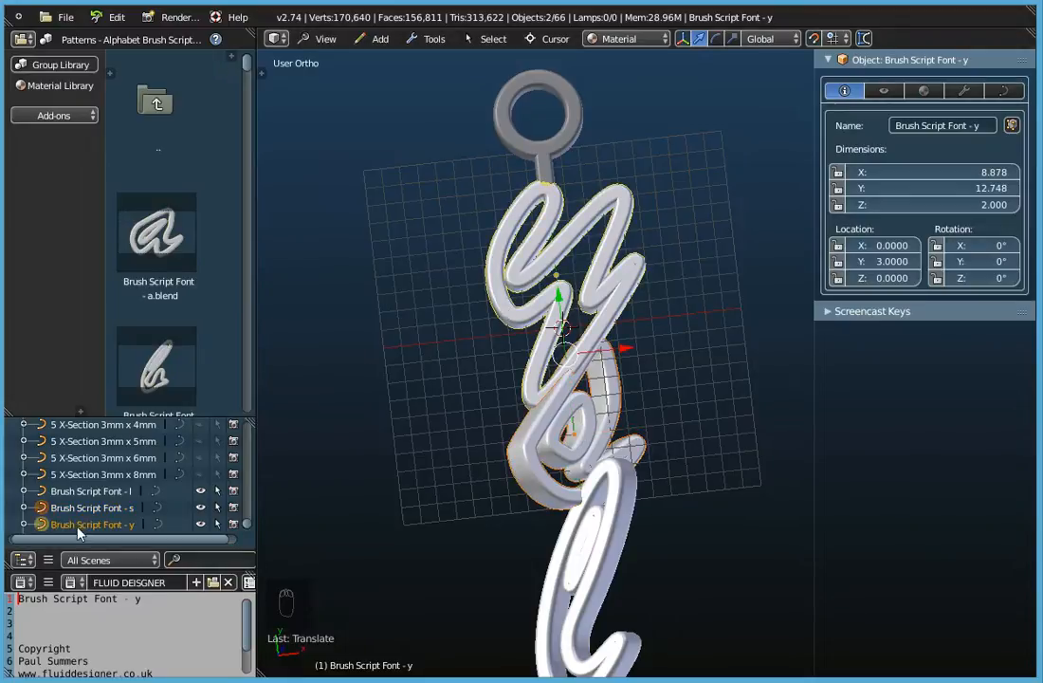
click(428, 38)
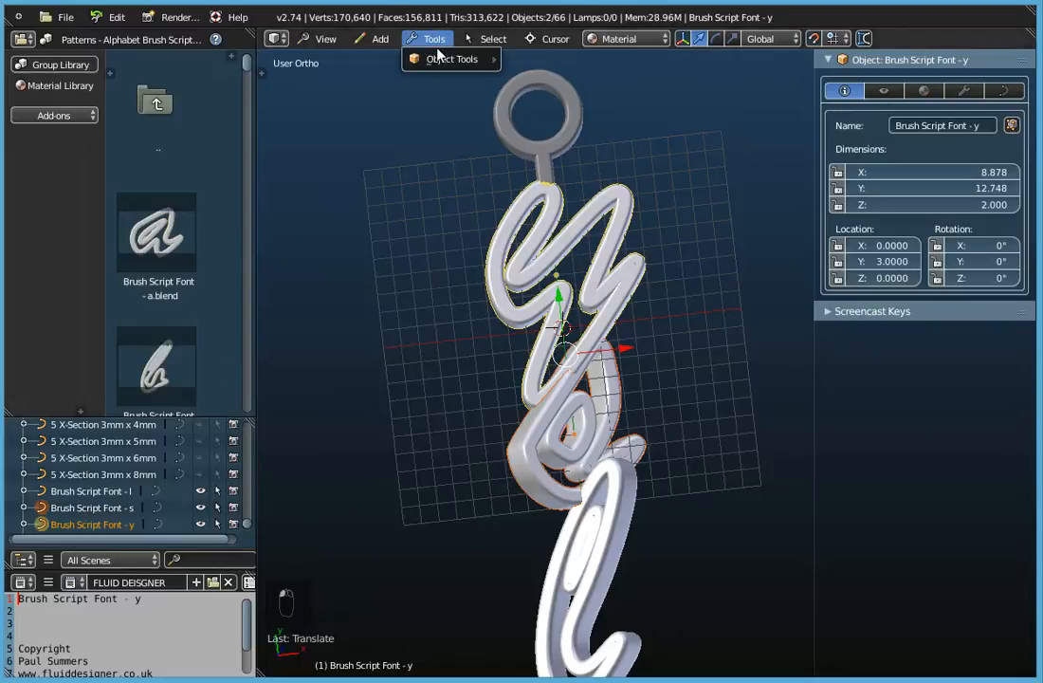
mouse_move(441, 64)
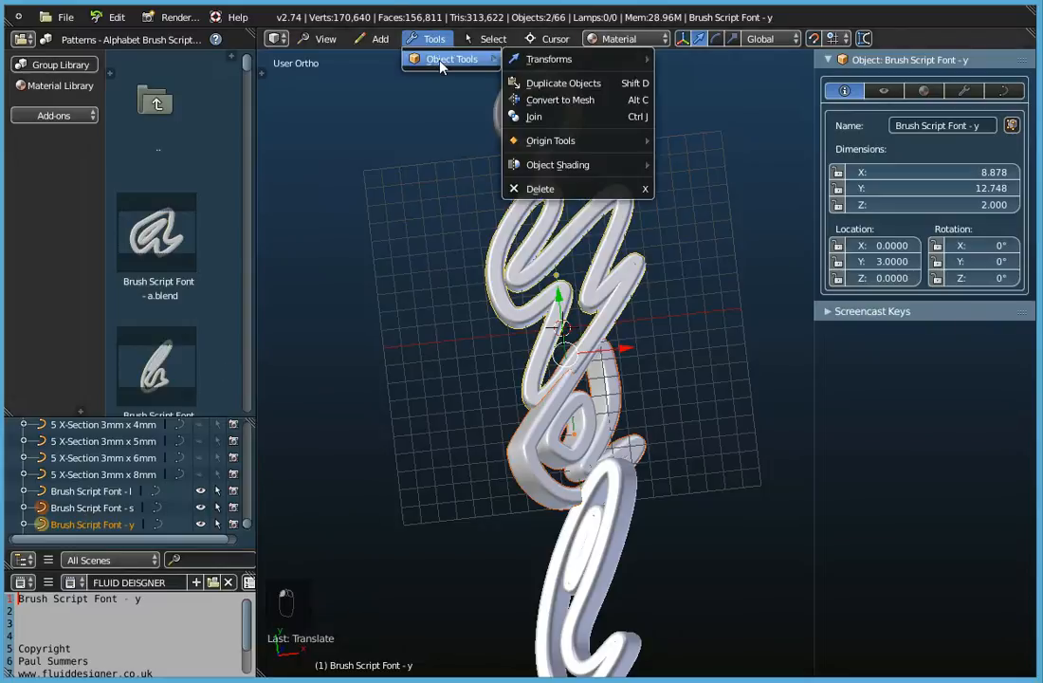
click(533, 116)
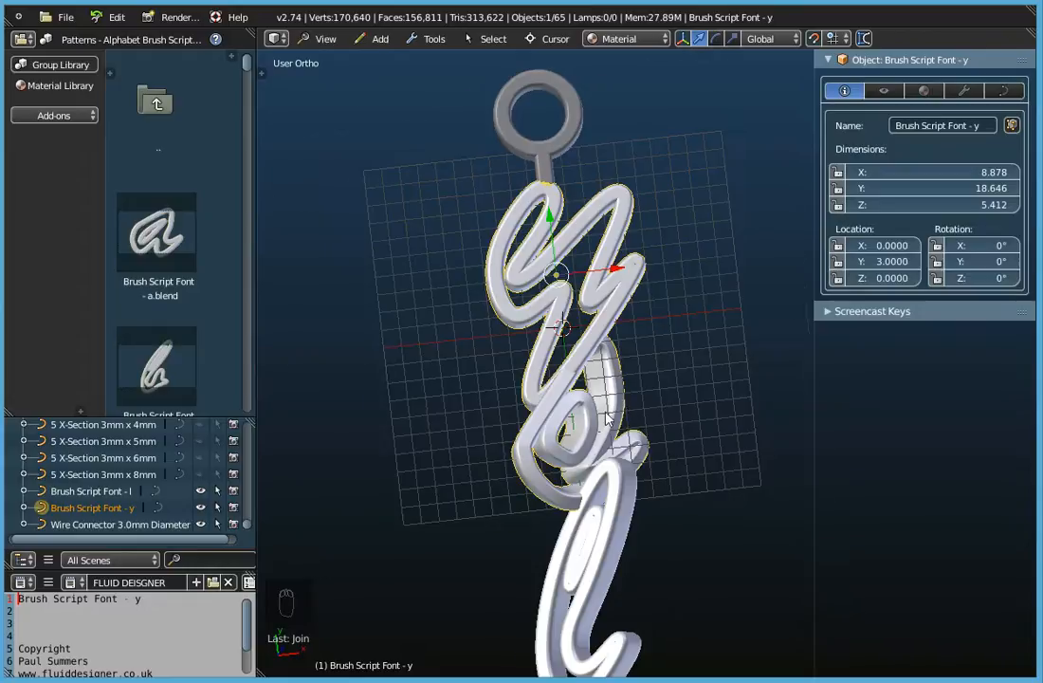
scroll(608, 420, up, 3)
middle_drag(624, 419, 575, 433)
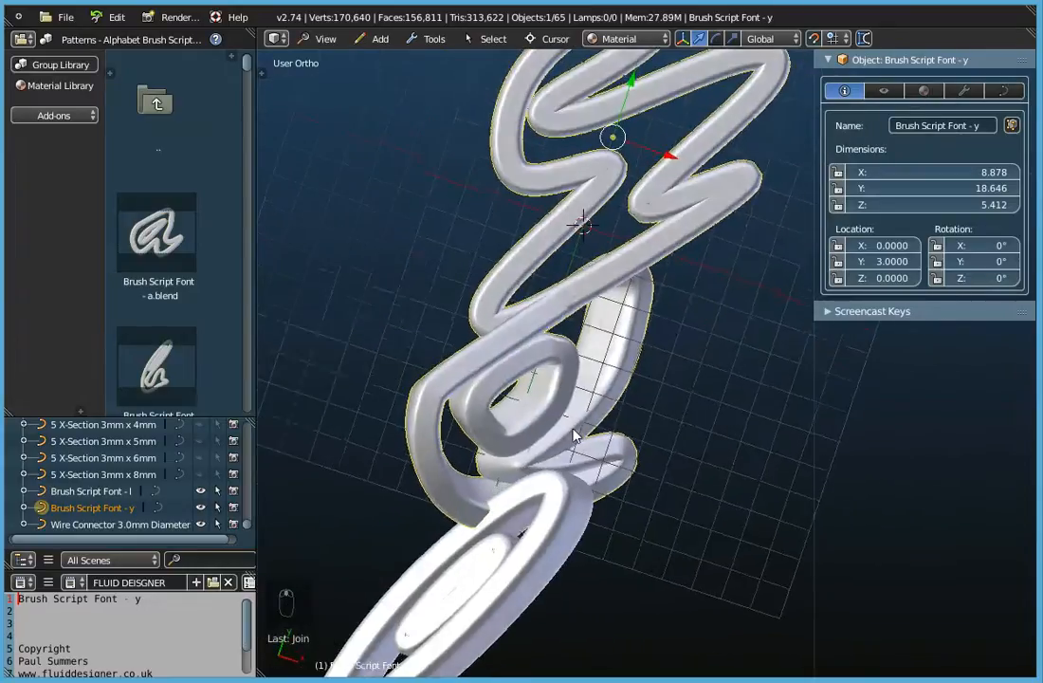
scroll(574, 434, down, 3)
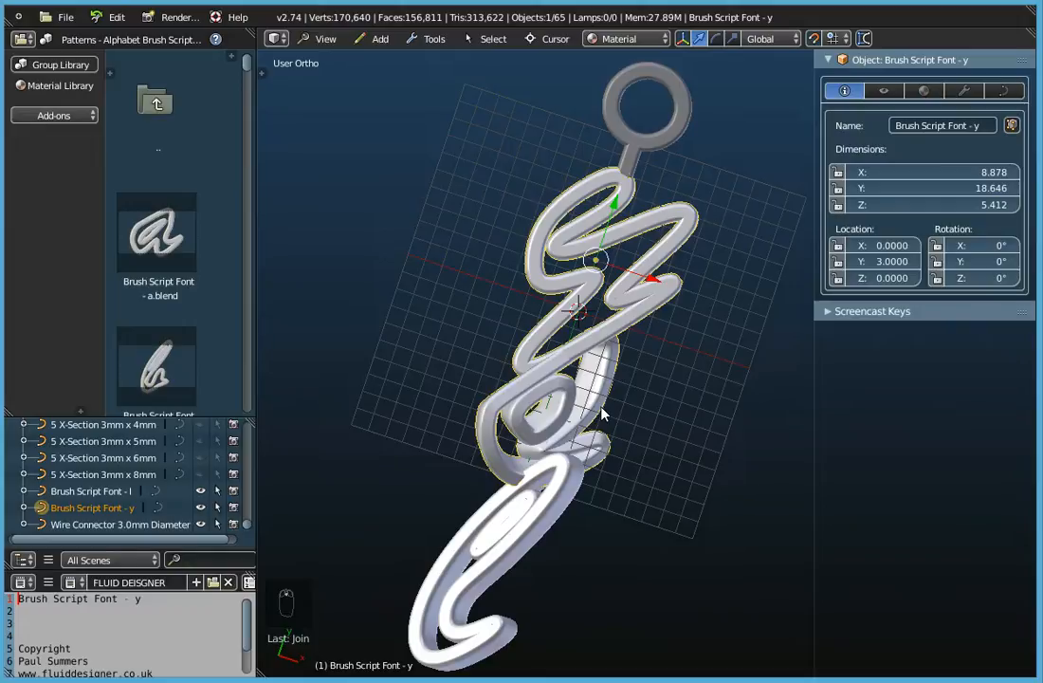
key(ctrl+z)
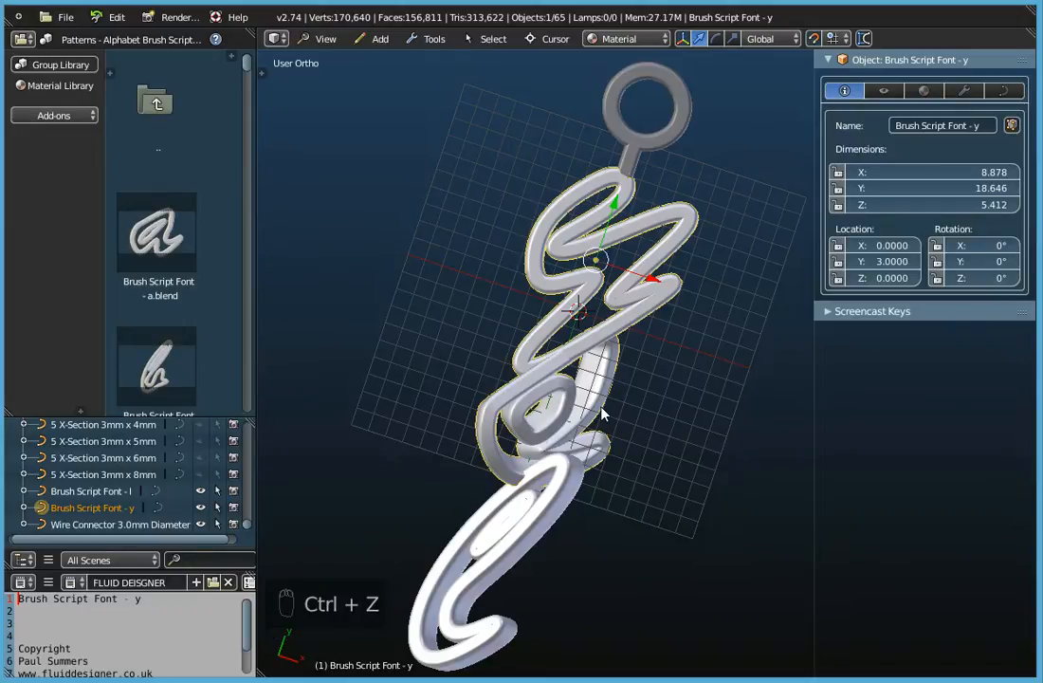
key(ctrl+z)
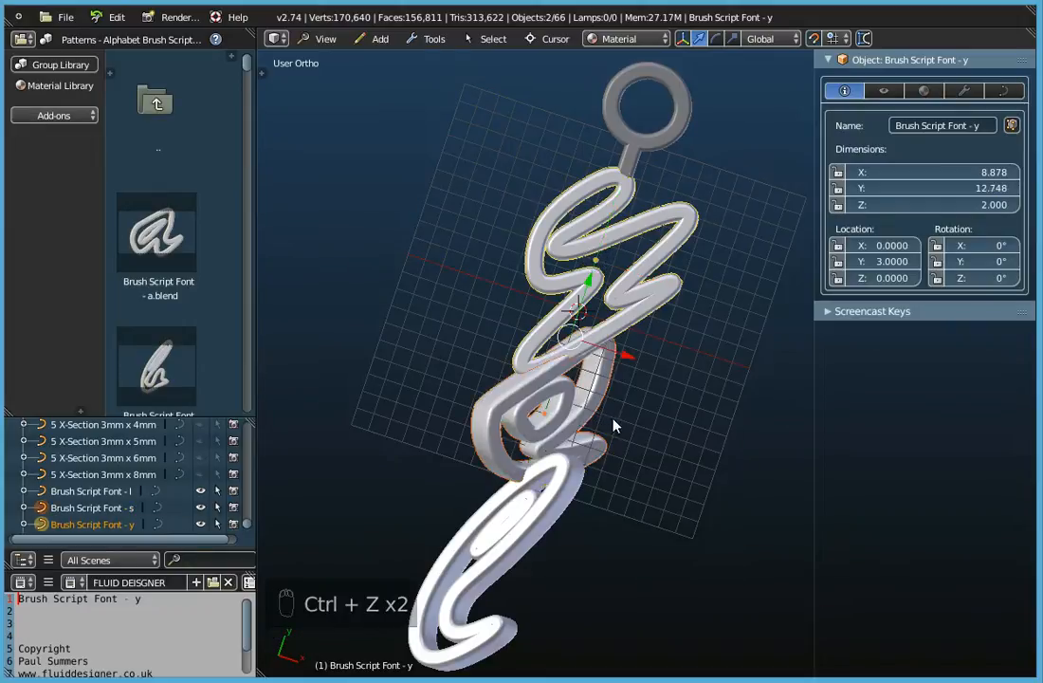
Step: Return to the top view, clear the selection and open only the letter l for editing its curve points
middle_drag(617, 426, 509, 115)
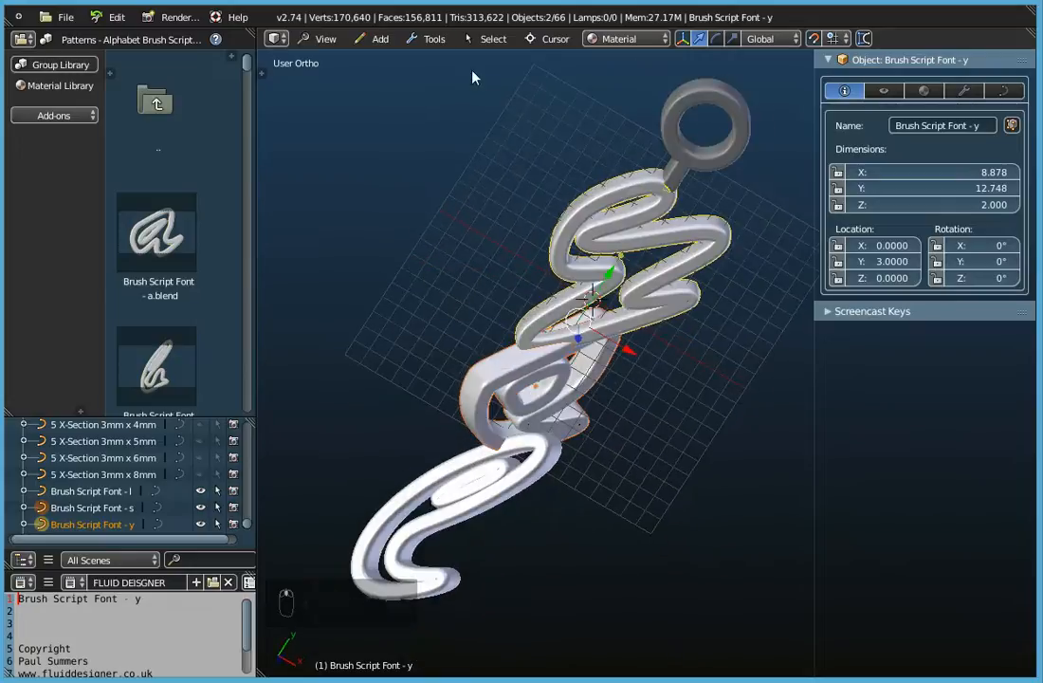
click(323, 40)
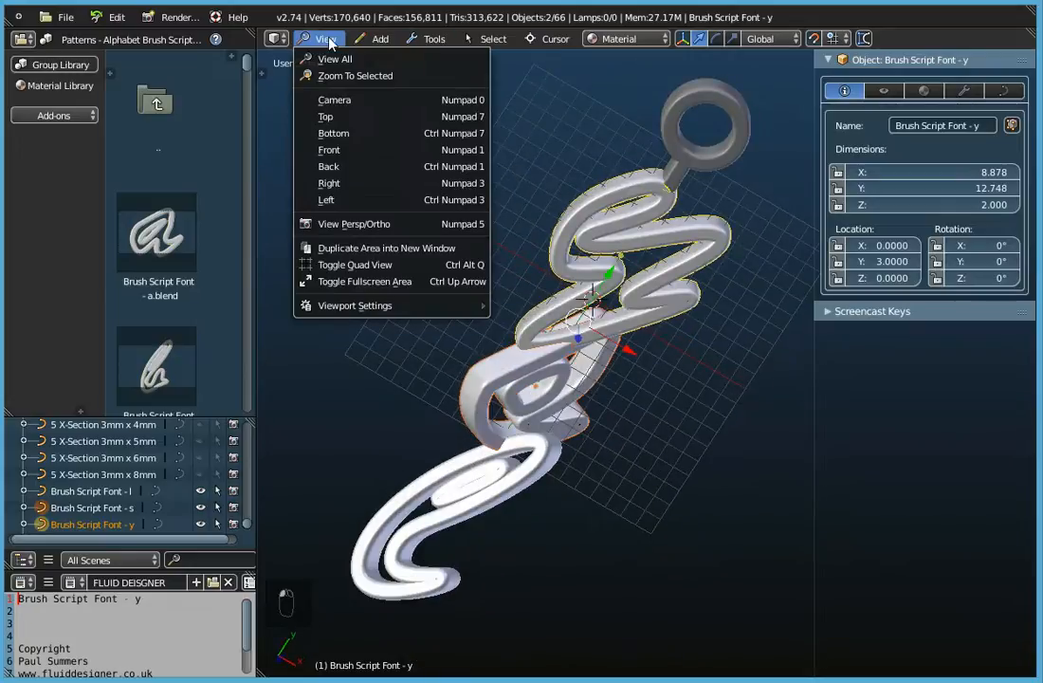
click(327, 117)
scroll(506, 327, down, 2)
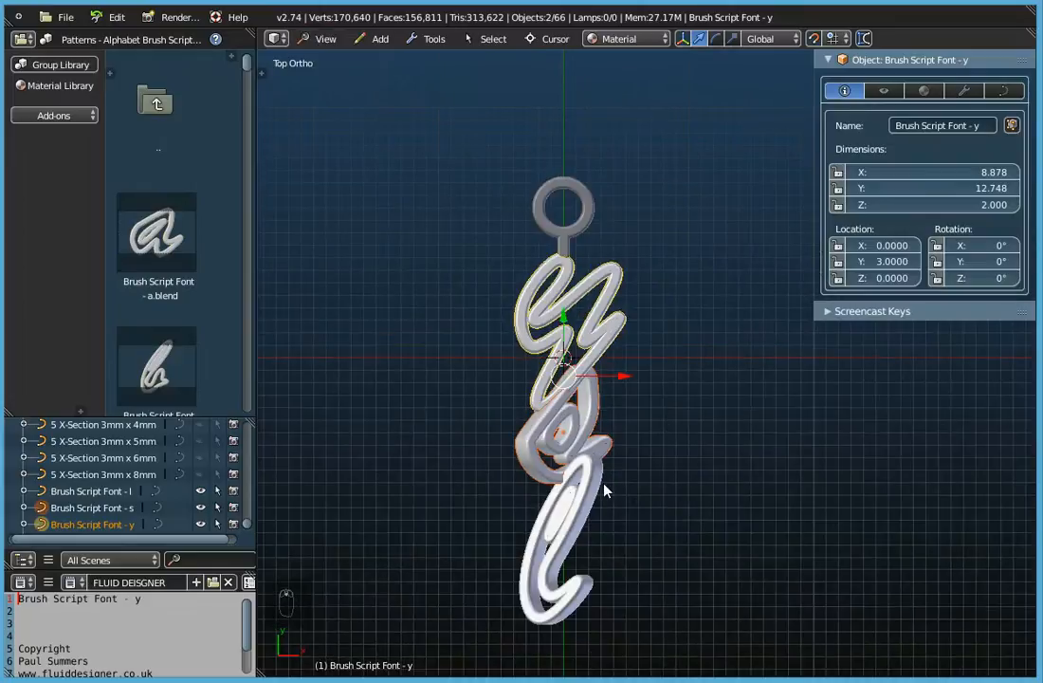
key(a)
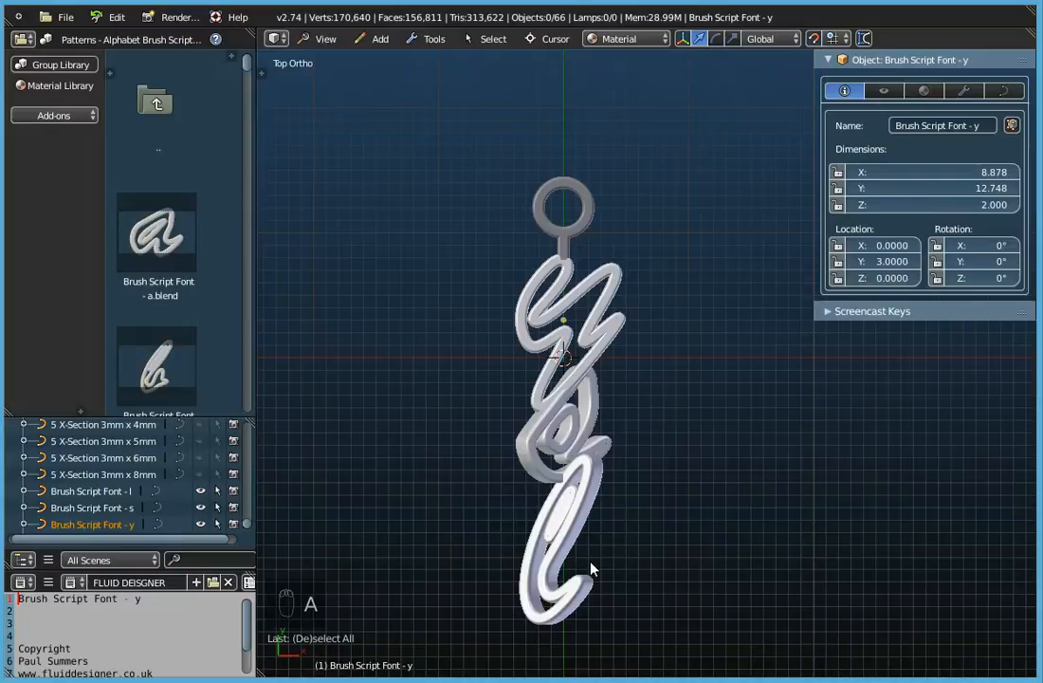
shift+middle_drag(593, 561, 605, 468)
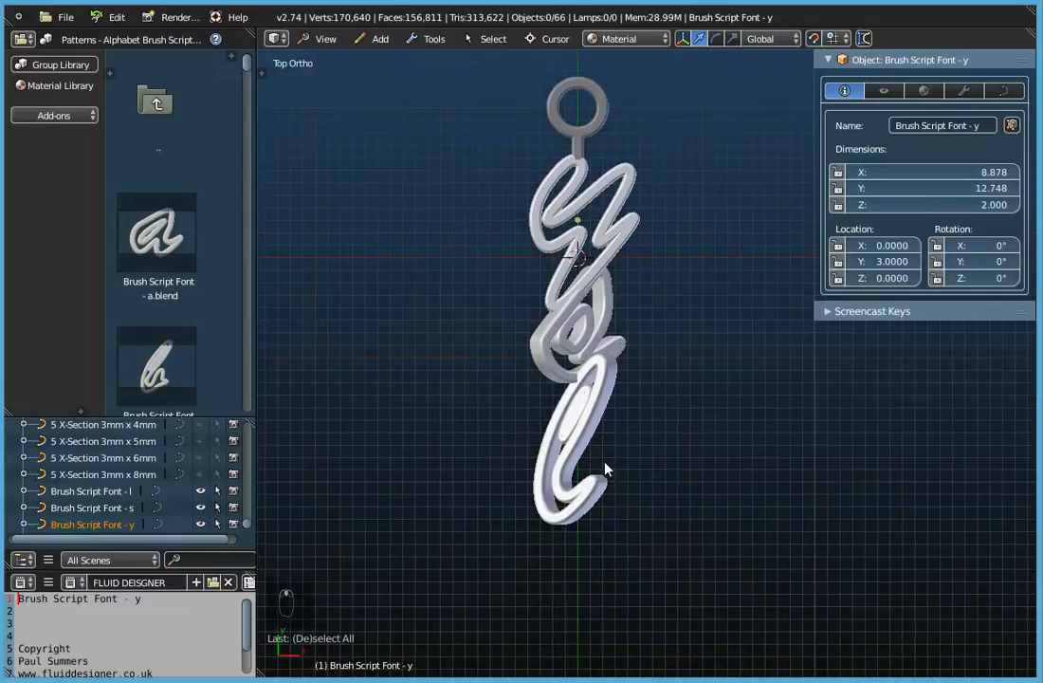
right_click(559, 524)
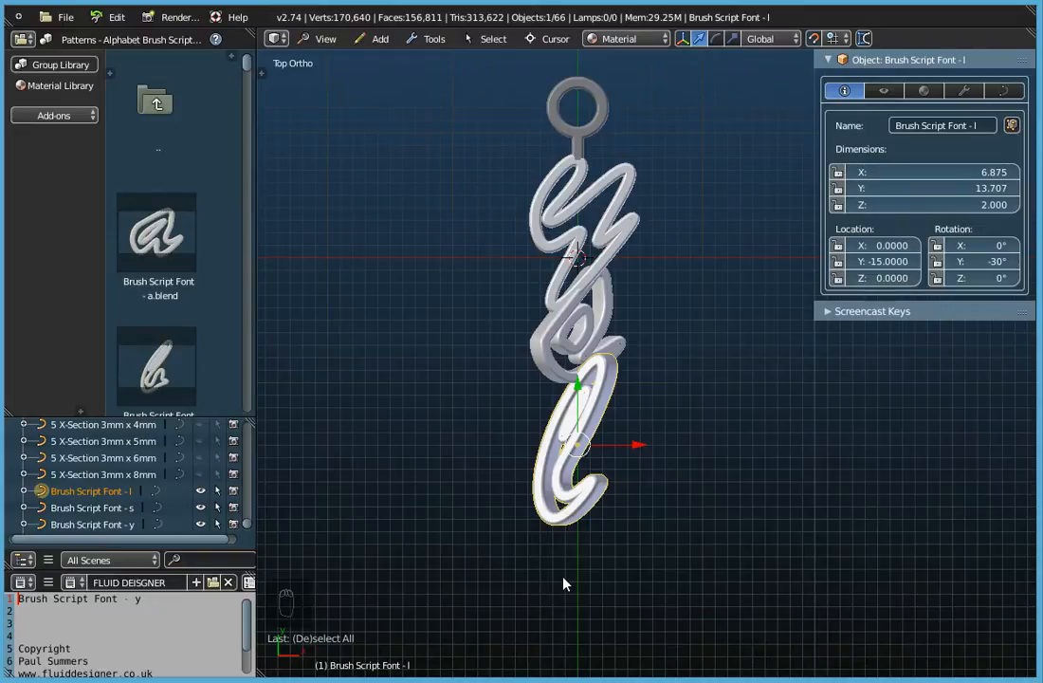
key(Tab)
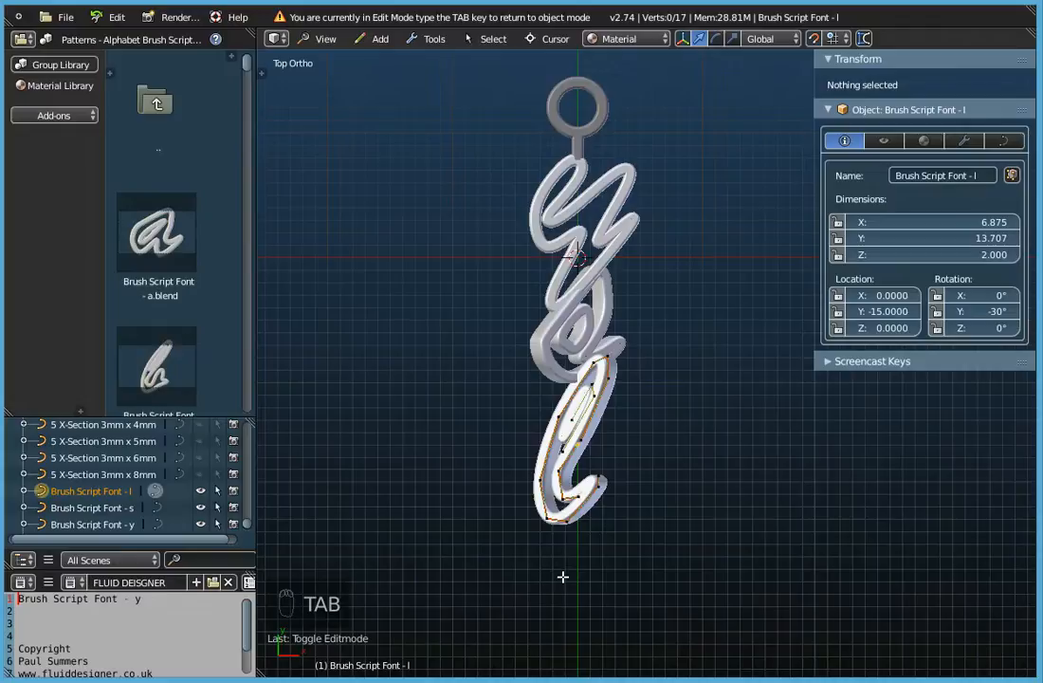
scroll(561, 544, up, 4)
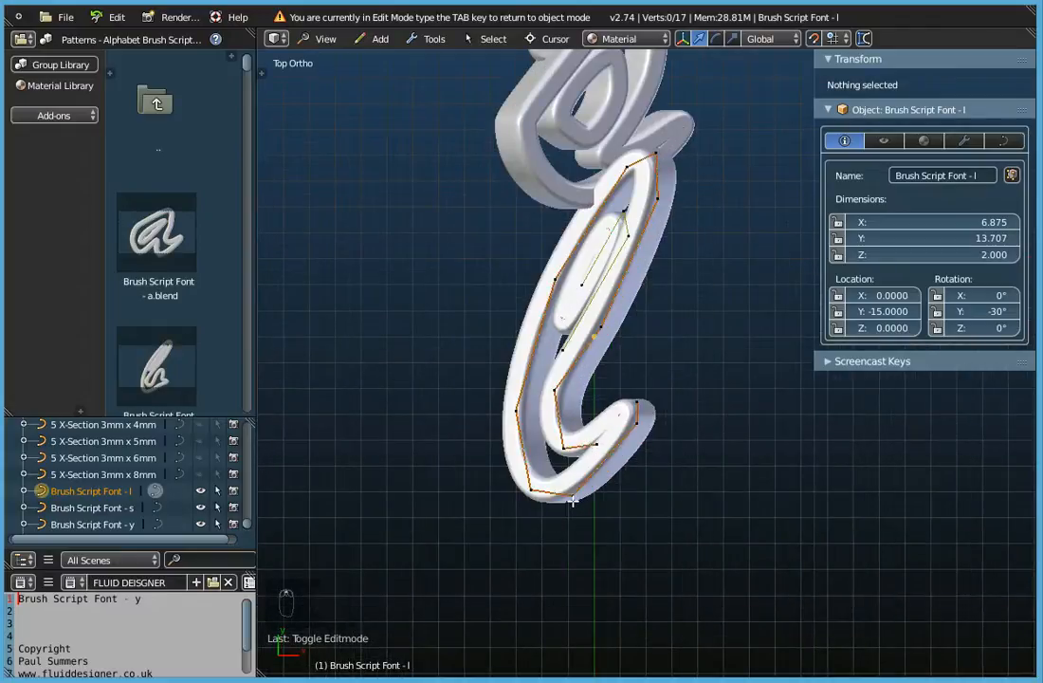
Step: Try several control points around the foot of the letter l and keep its lower-left point selected
right_click(572, 500)
right_click(521, 489)
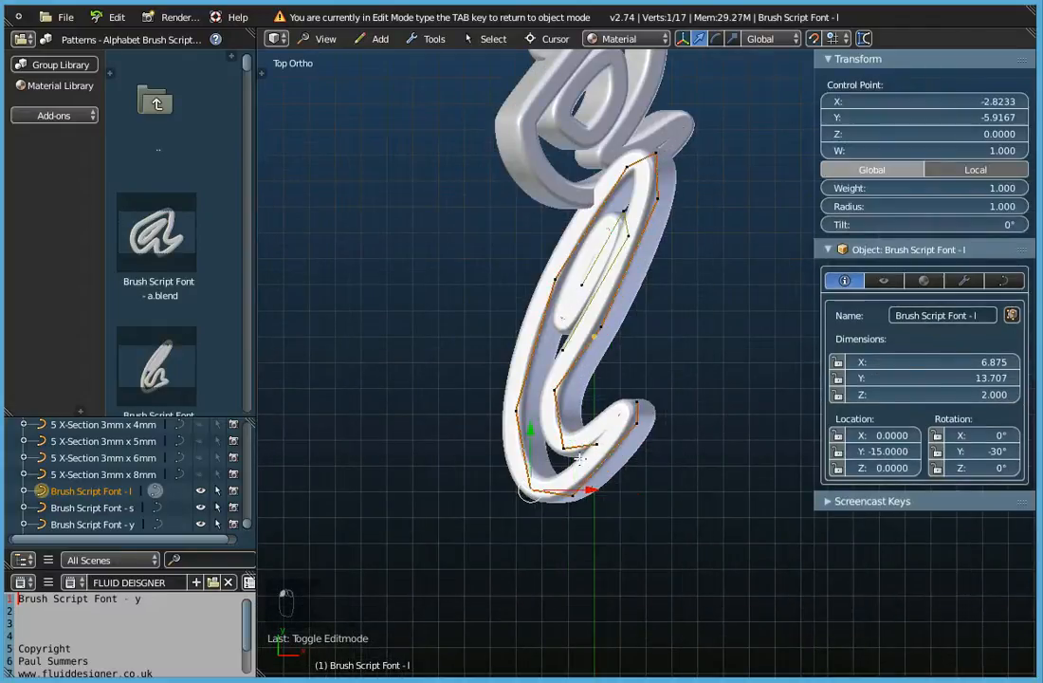
right_click(592, 444)
right_click(634, 392)
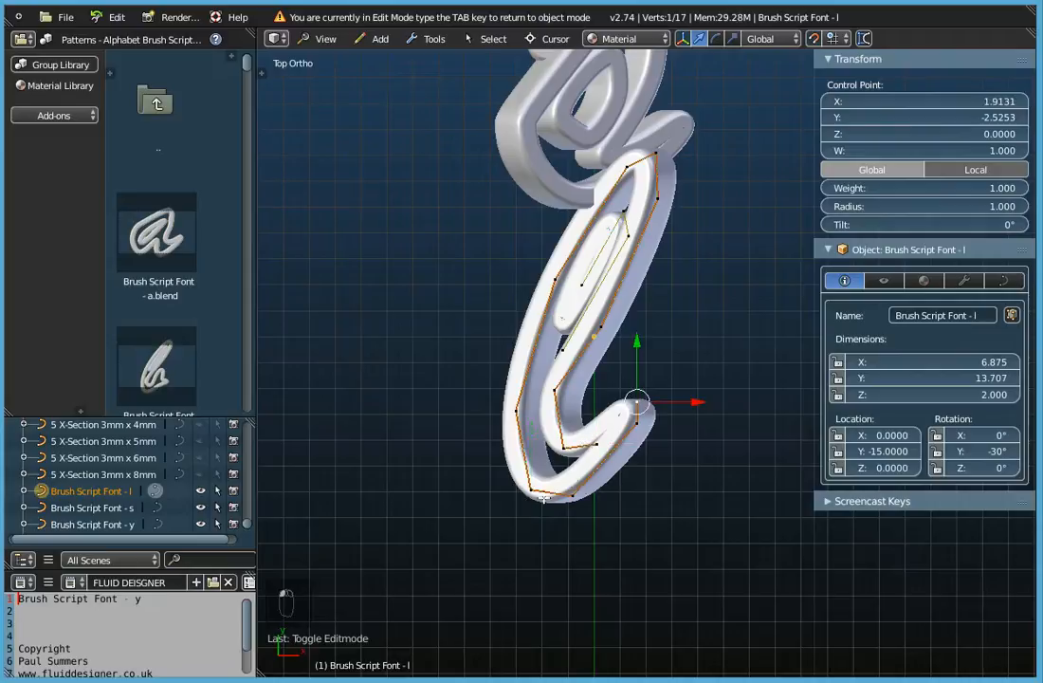
right_click(533, 516)
scroll(537, 545, down, 3)
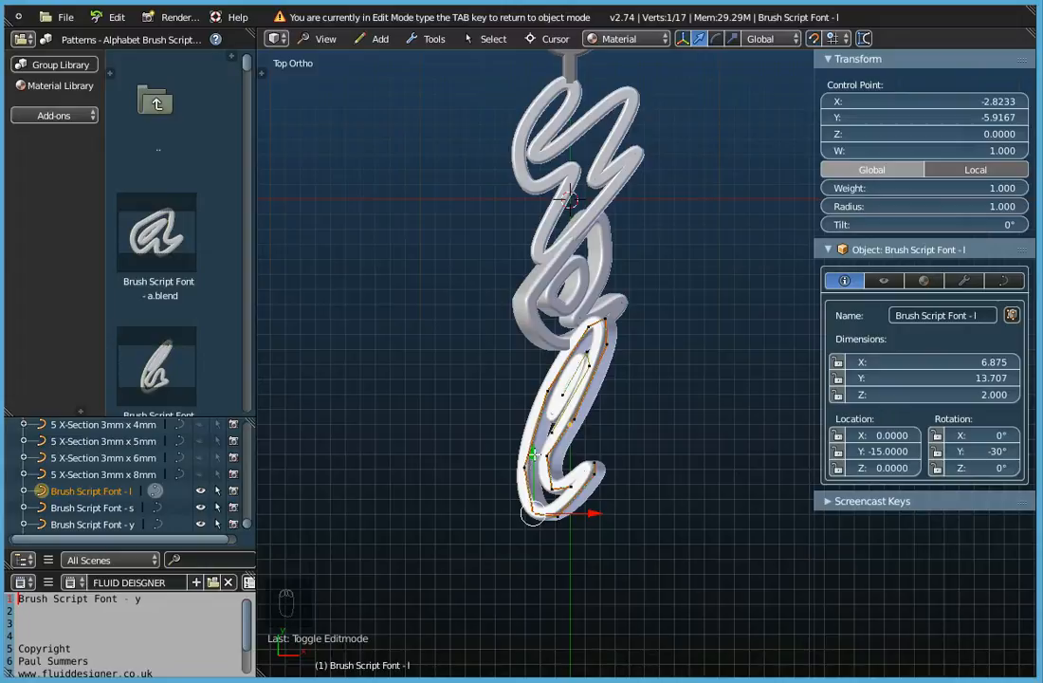
Step: Move the l's lower-left control point down 1 unit along Y with smooth proportional editing, varying the influence size
drag(534, 456, 532, 513)
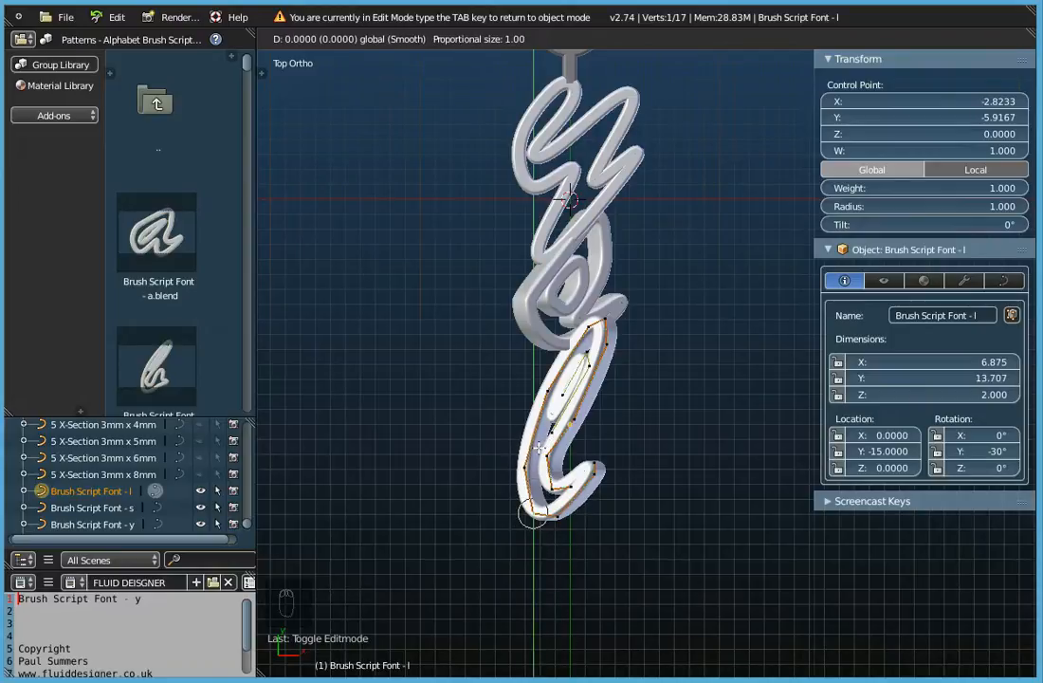
mouse_move(540, 446)
mouse_down()
mouse_move(528, 500)
mouse_move(539, 467)
mouse_up()
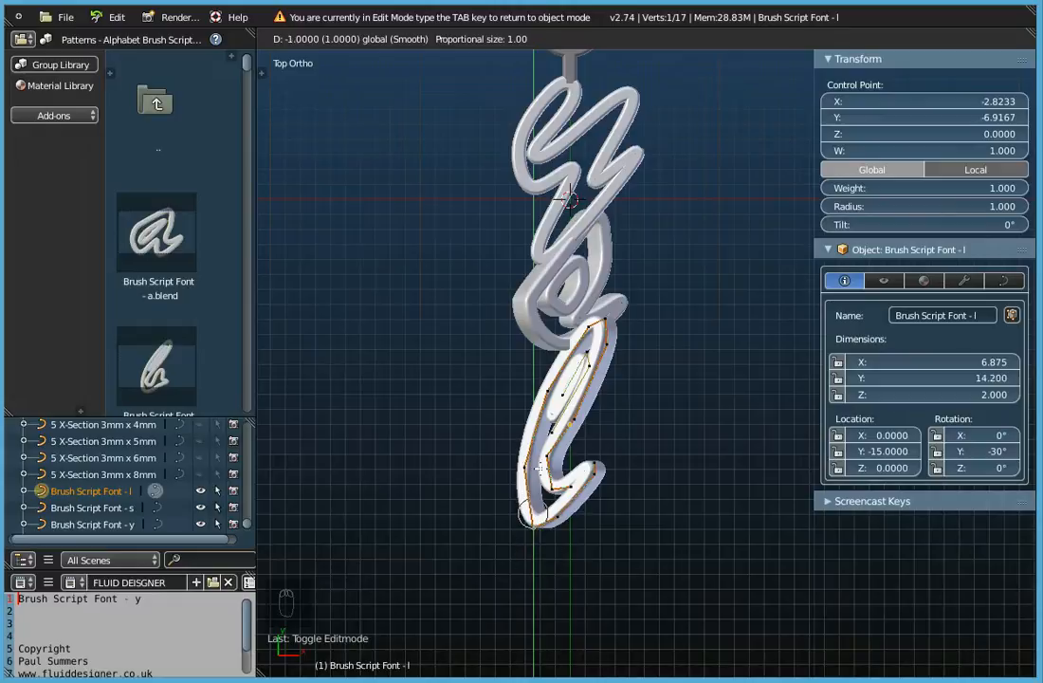
scroll(540, 469, down, 3)
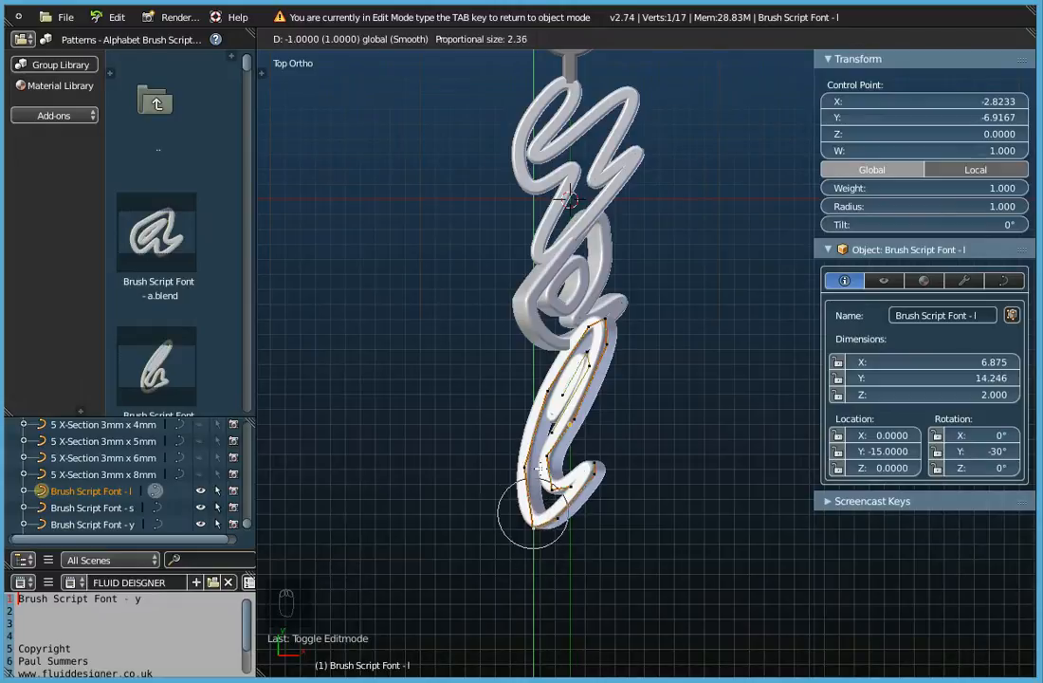
scroll(538, 468, down, 6)
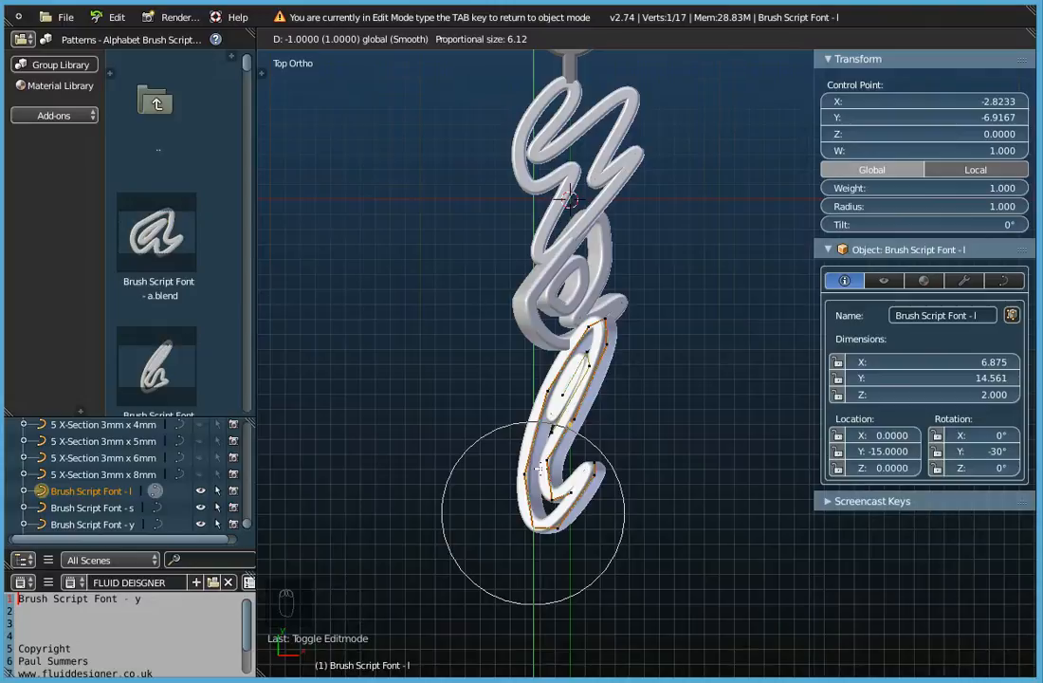
drag(538, 549, 553, 396)
scroll(553, 481, up, 5)
scroll(569, 527, down, 4)
scroll(566, 555, down, 5)
scroll(569, 565, down, 3)
drag(557, 465, 558, 487)
Step: Move the lower-left control point of the letter l by -3 units along X with smooth proportional editing at size 9.85
drag(591, 527, 547, 493)
scroll(533, 522, up, 1)
scroll(533, 522, up, 4)
scroll(557, 495, down, 3)
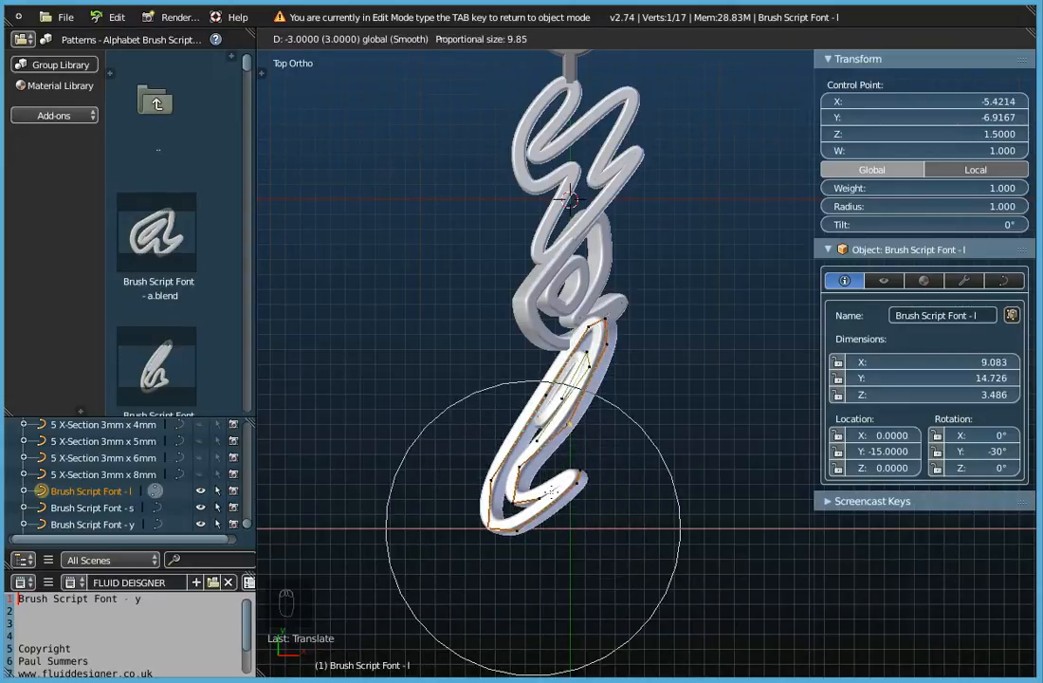
click(550, 492)
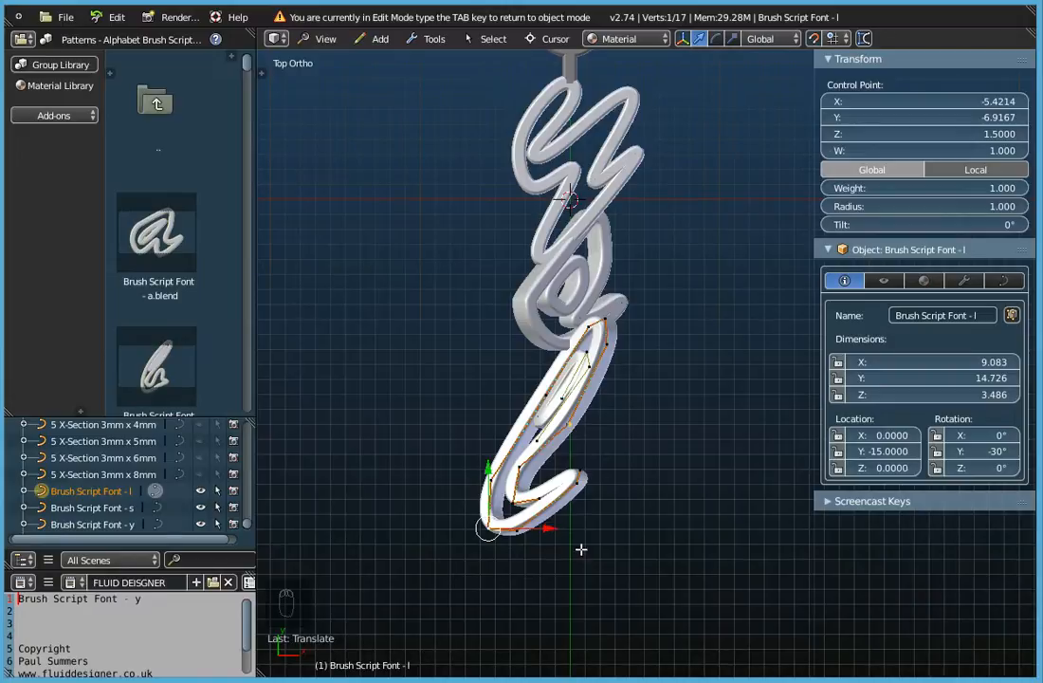
Step: Add the two neighbouring foot points to the selection and shift all three in negative X with proportional editing size 5.05
shift+click(517, 535)
shift+click(485, 488)
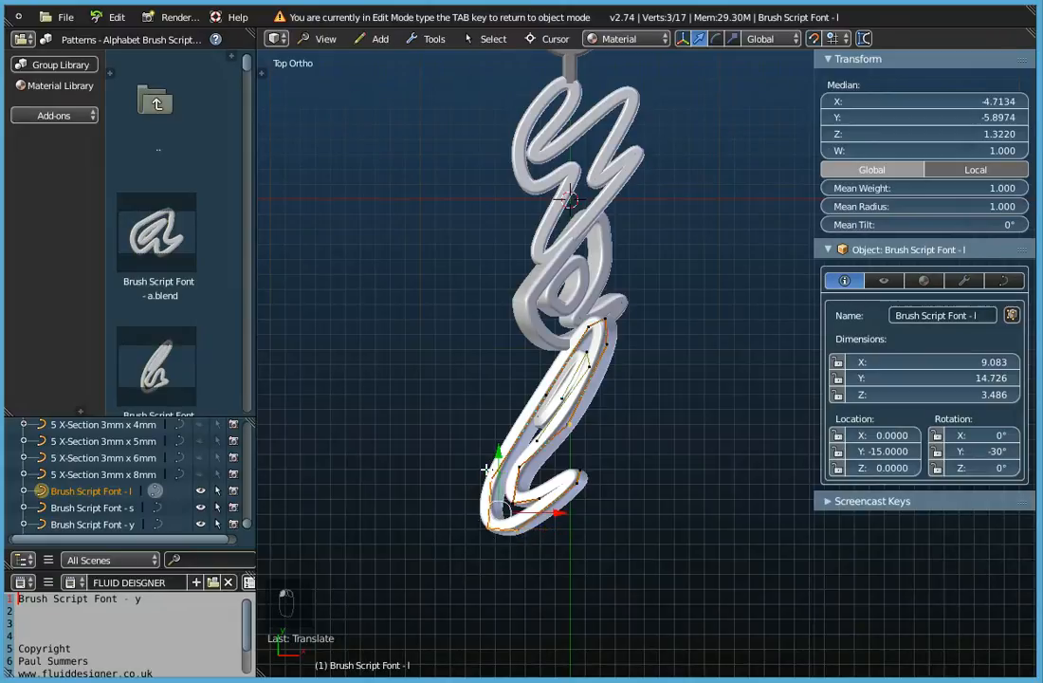
scroll(486, 489, up, 5)
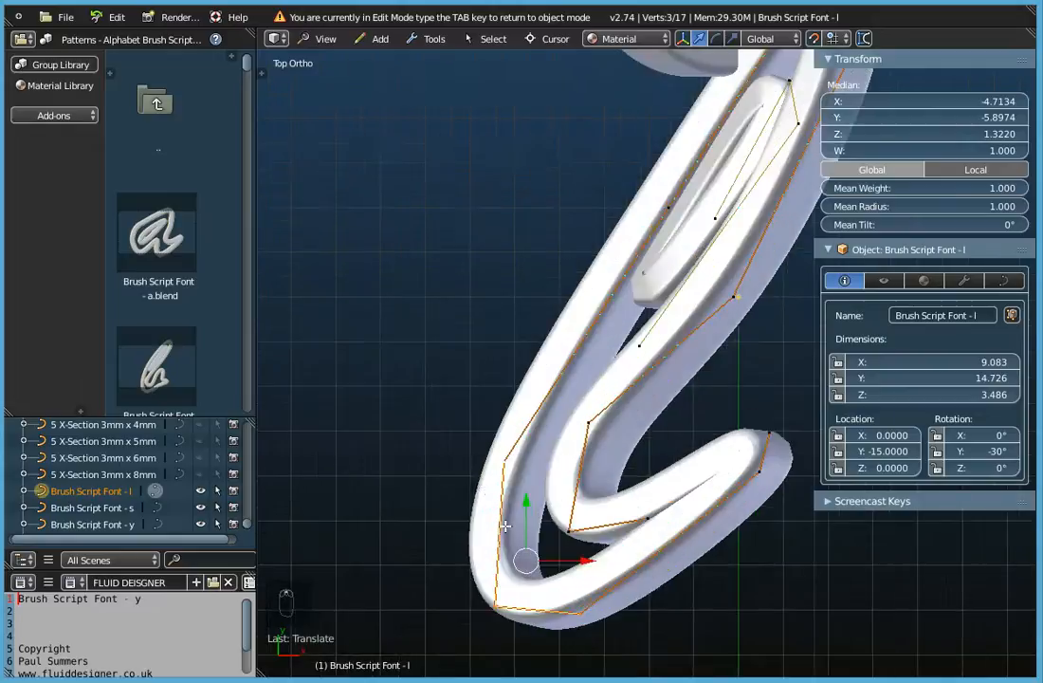
scroll(507, 526, down, 5)
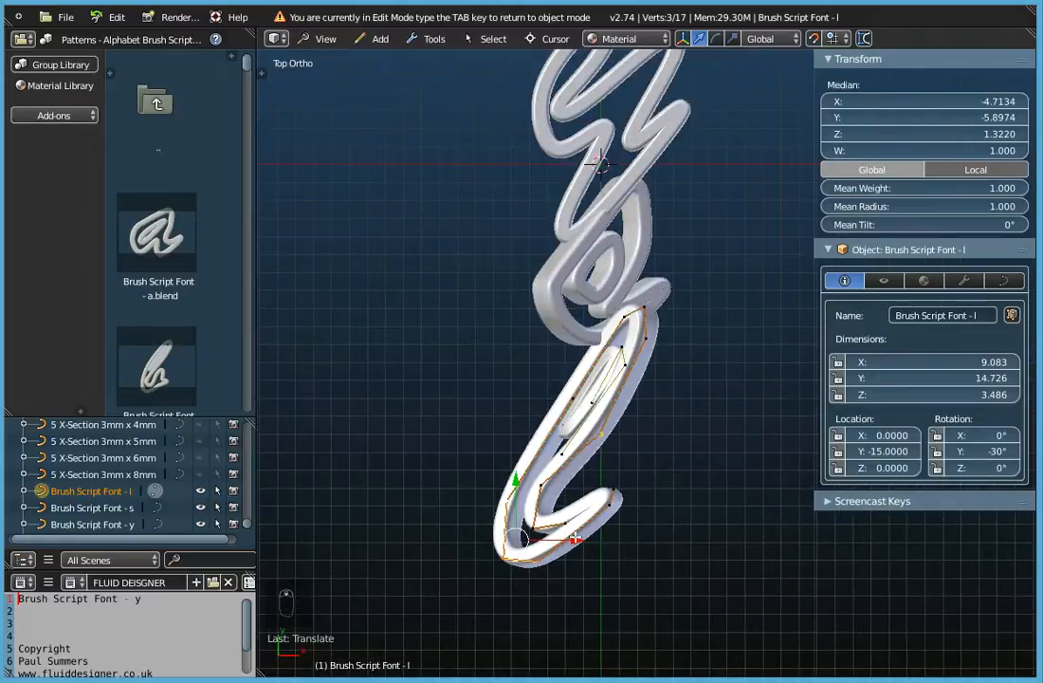
key(g)
key(x)
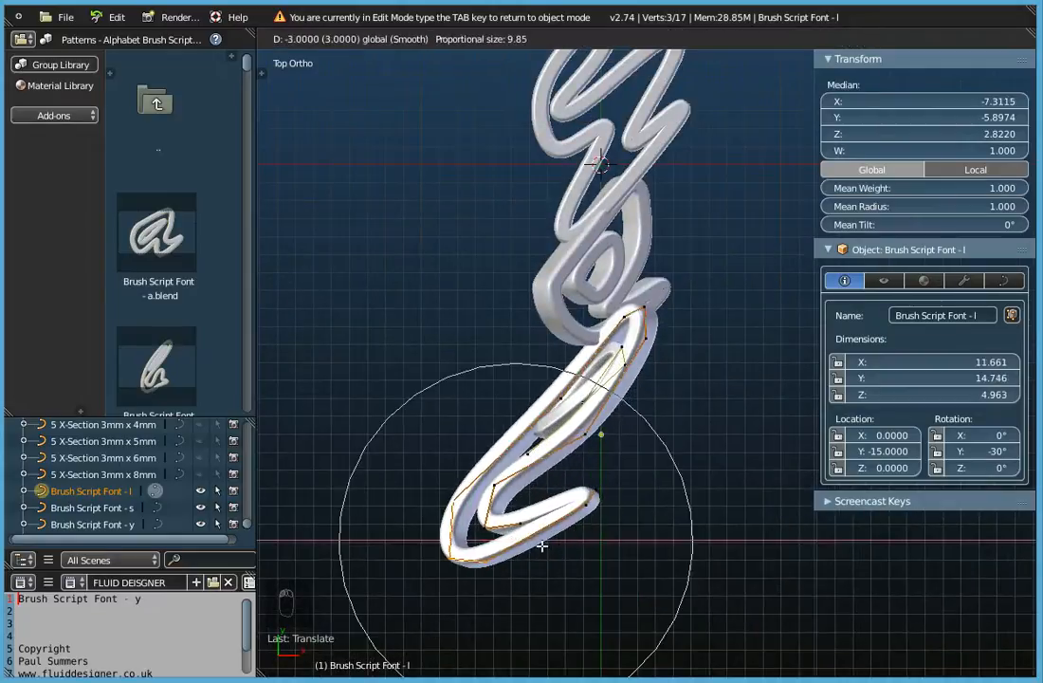
scroll(560, 547, up, 7)
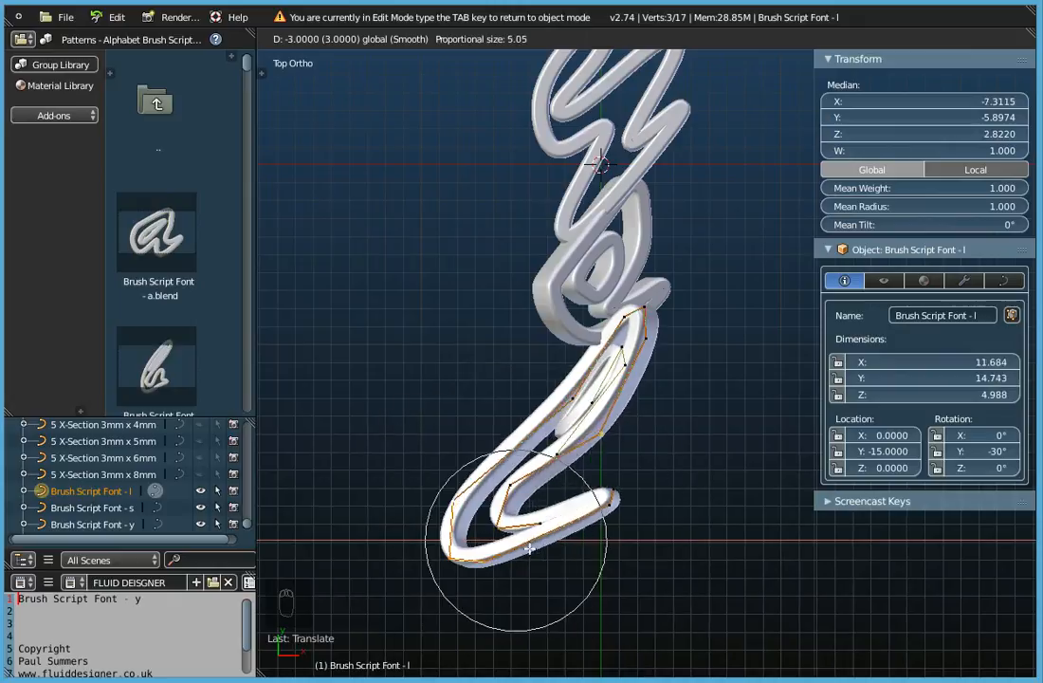
click(538, 566)
Step: Move the three selected foot points down 1 unit along Y with smooth proportional editing, trying different influence sizes
key(g)
key(y)
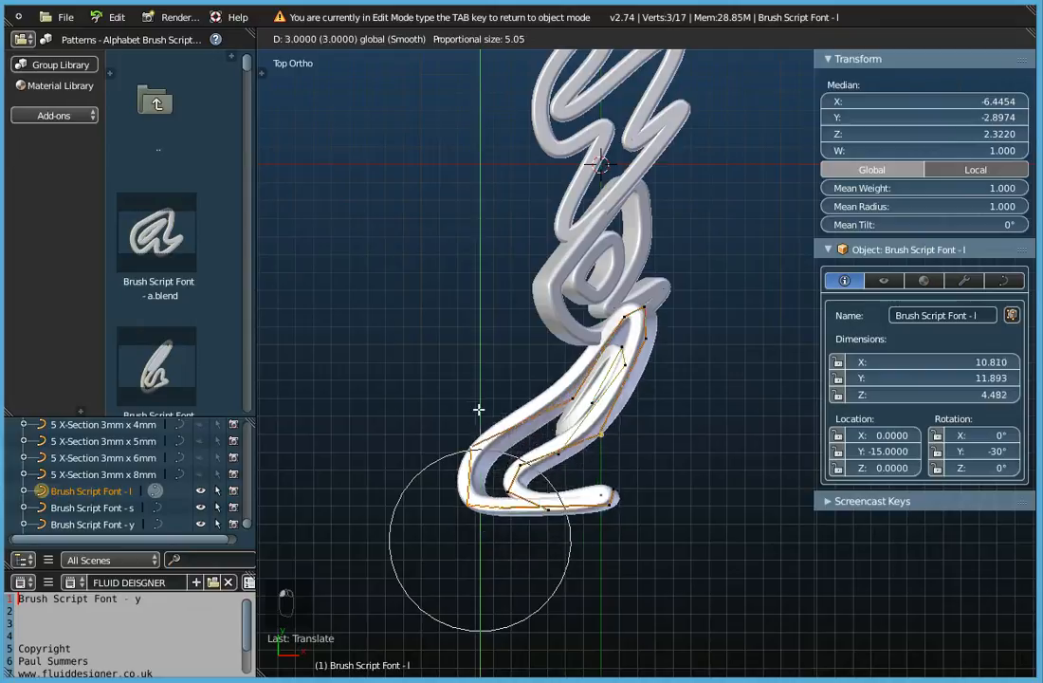
scroll(502, 515, down, 2)
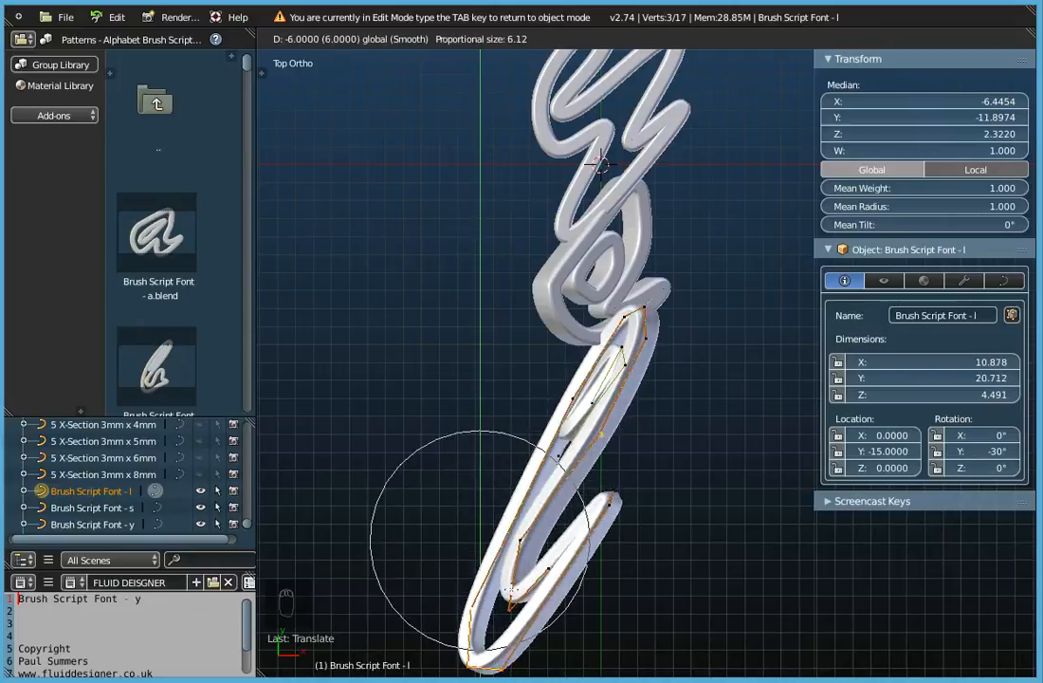
scroll(503, 451, down, 4)
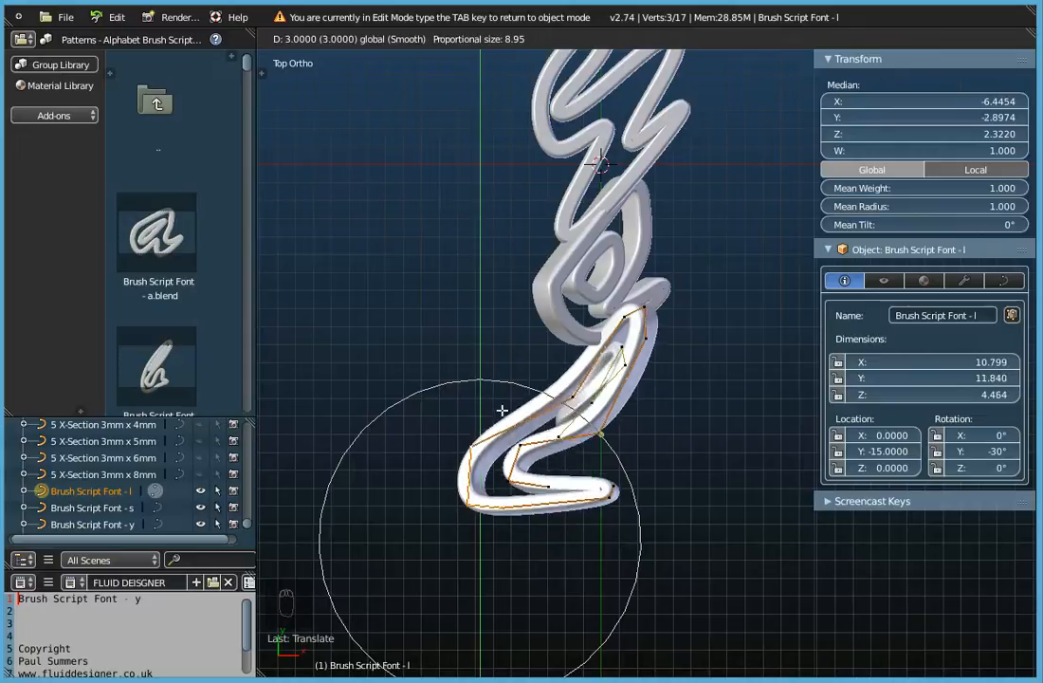
scroll(509, 517, up, 6)
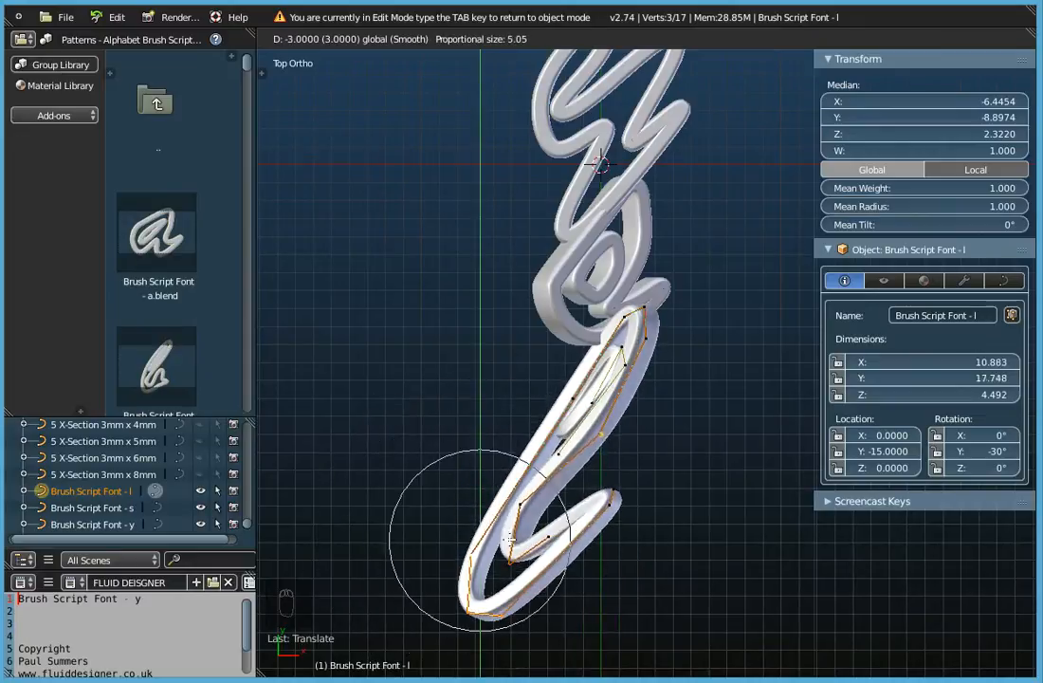
click(511, 495)
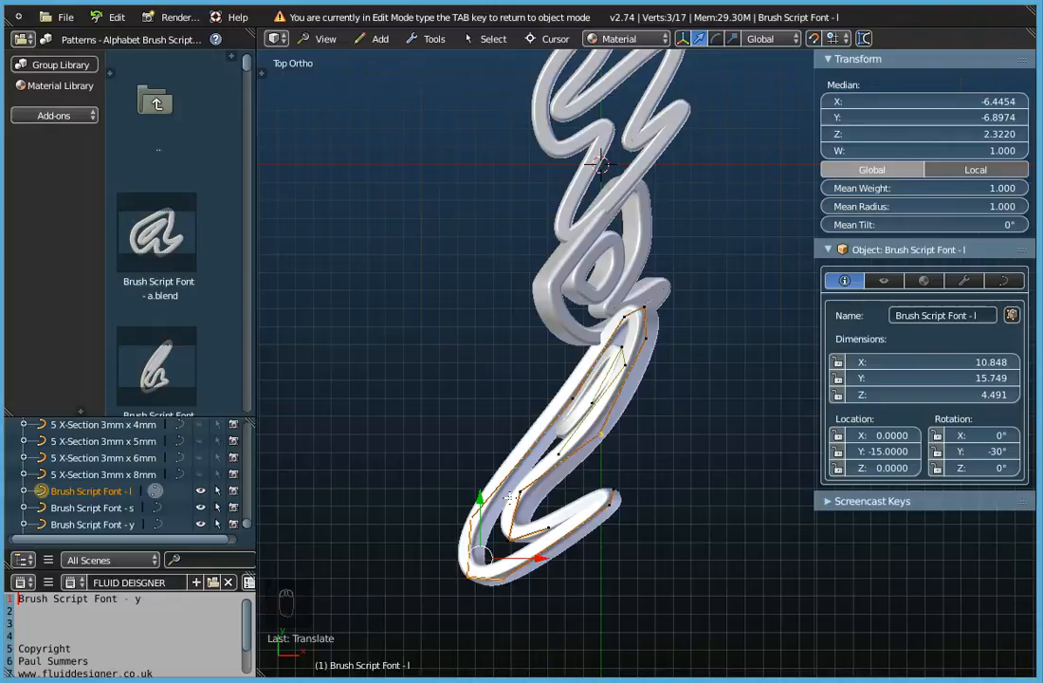
Step: Leave curve editing on the letter l and undo its reshaping
key(Tab)
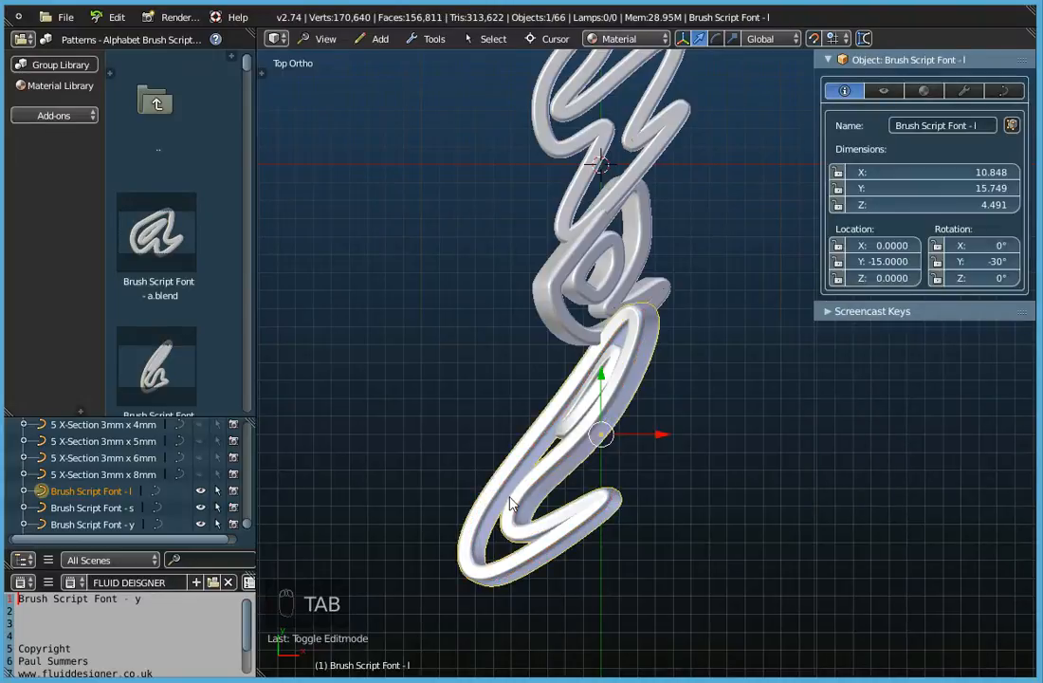
key(ctrl+z)
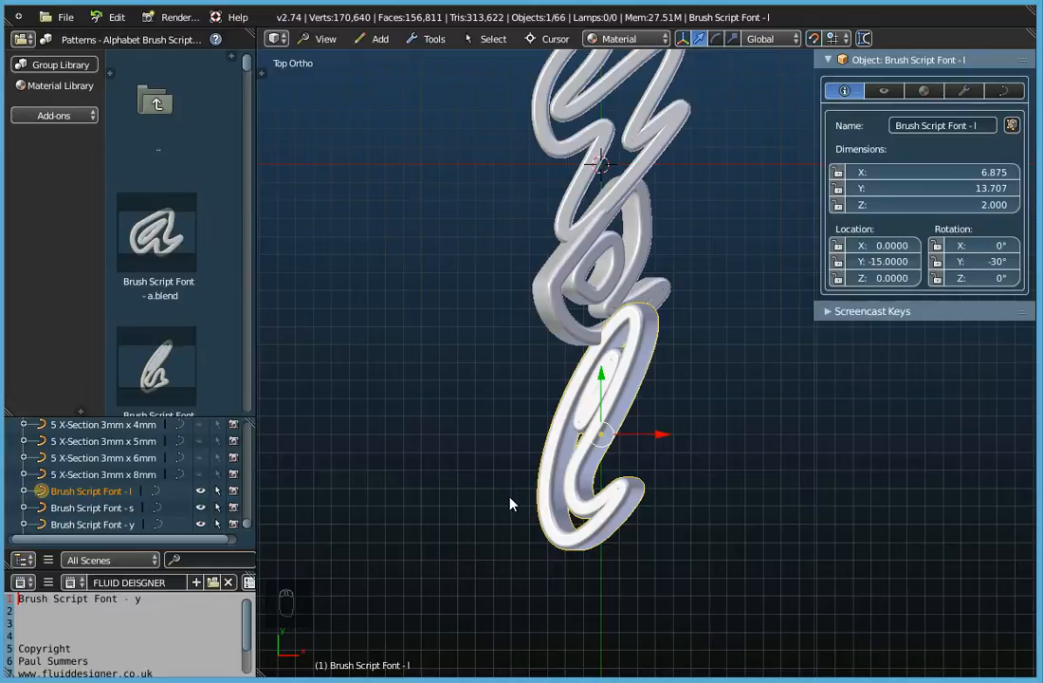
scroll(597, 482, down, 2)
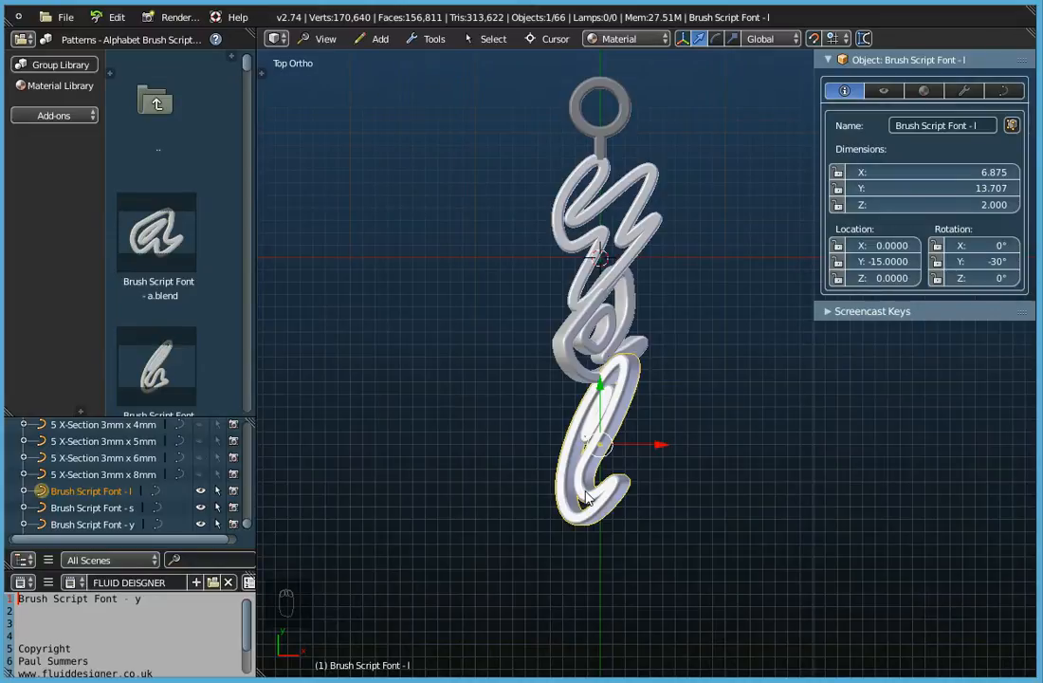
Step: Reopen the letter l for curve editing, select its lower-left control point and set that point's radius to 3.5
key(Tab)
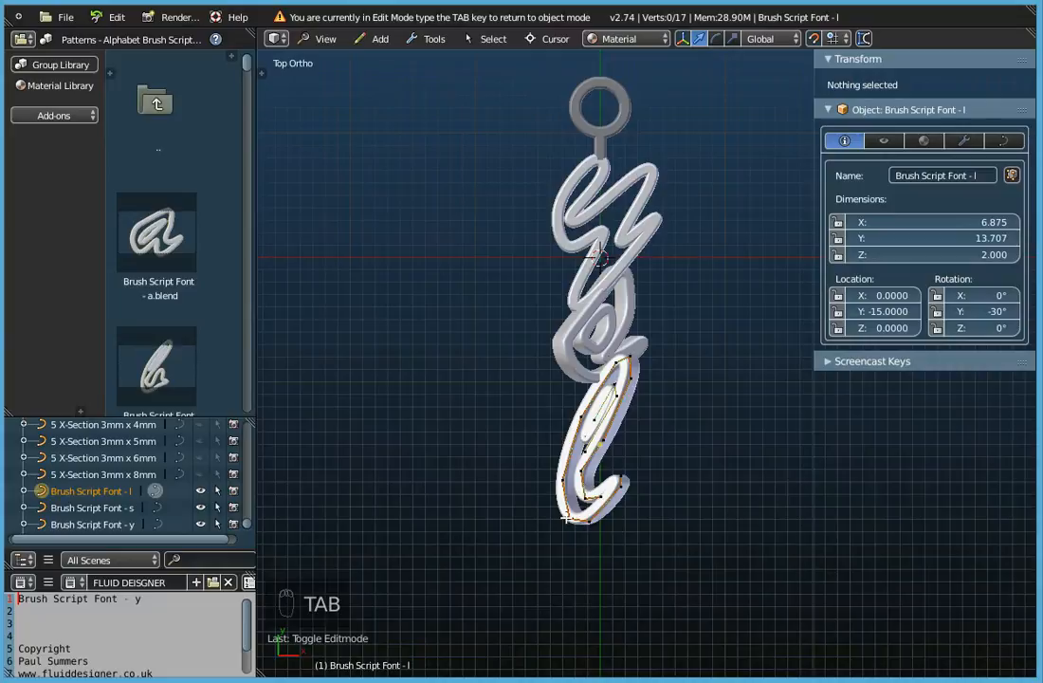
right_click(568, 519)
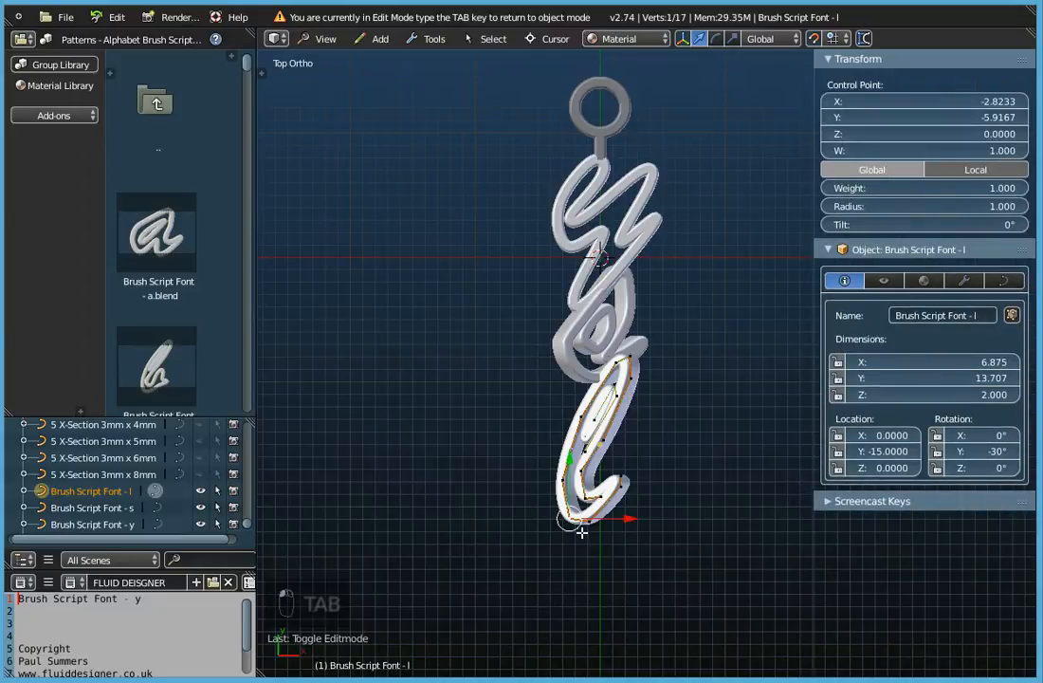
scroll(581, 532, up, 3)
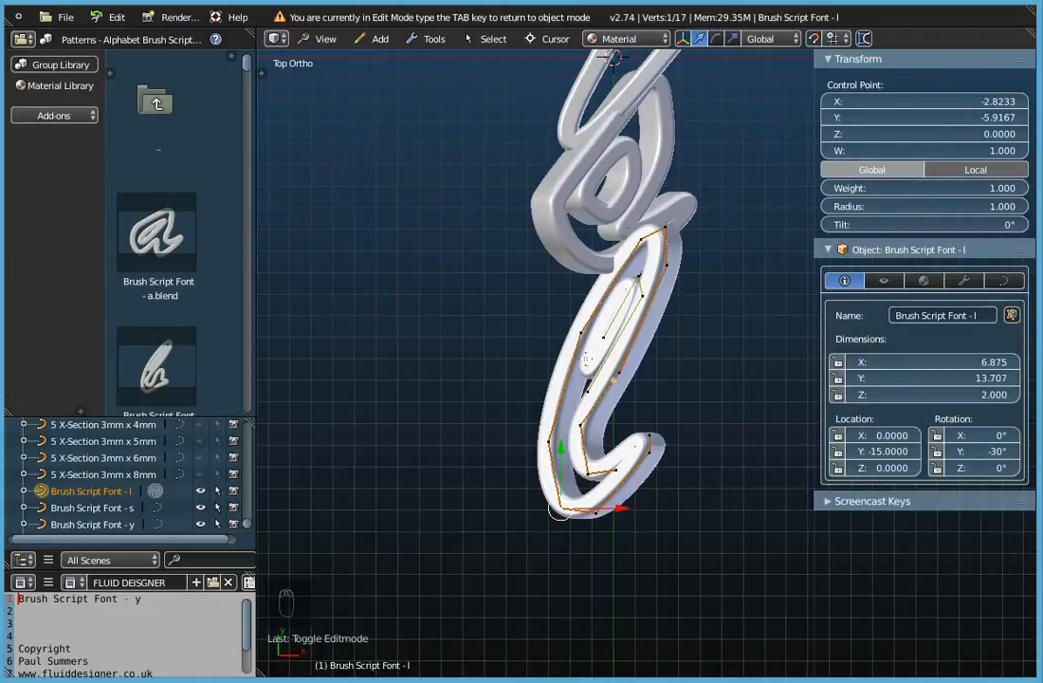
click(893, 210)
drag(892, 206, 1023, 205)
middle_drag(589, 615, 656, 608)
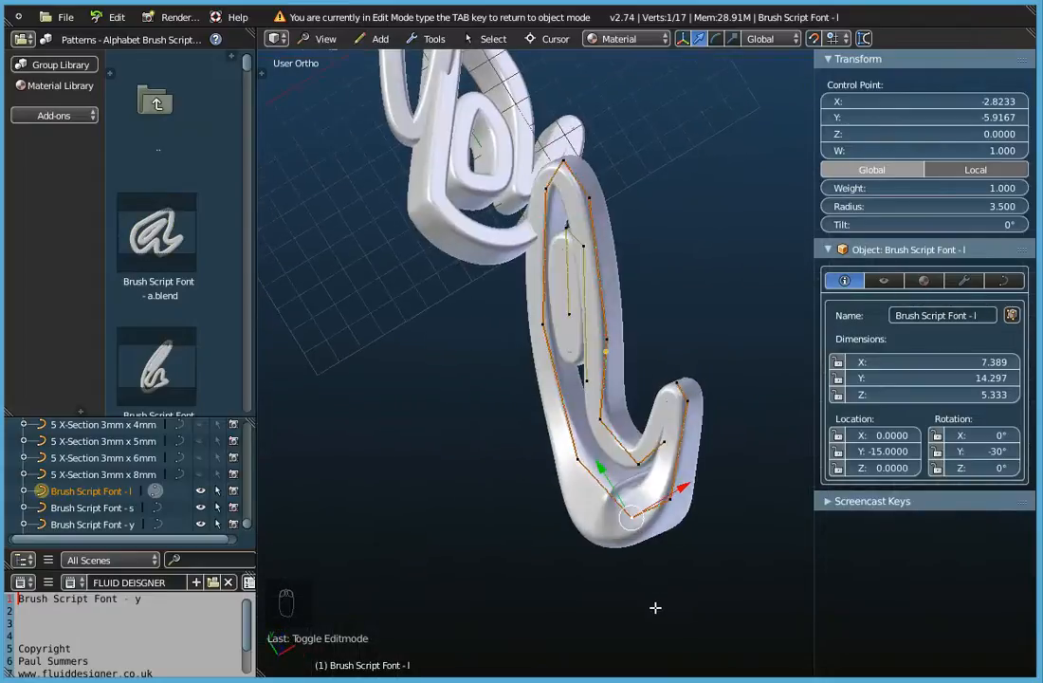
Step: Reset the radius of the l's lower-left control point to 1
drag(925, 206, 846, 206)
click(958, 205)
text(1)
key(Return)
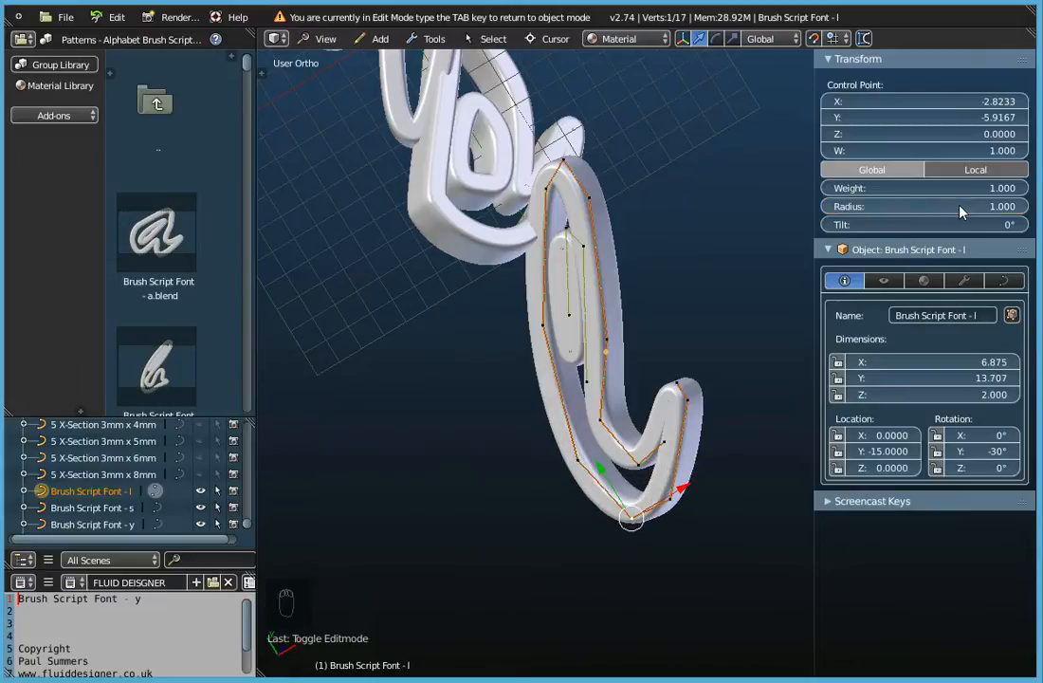
Step: Raise the radius of the l's lower-left control point to 1.23, examine the thickness from other angles and increase it to 1.69
drag(1016, 214, 1030, 215)
click(1026, 206)
click(1025, 205)
click(1026, 206)
click(1026, 206)
click(1026, 206)
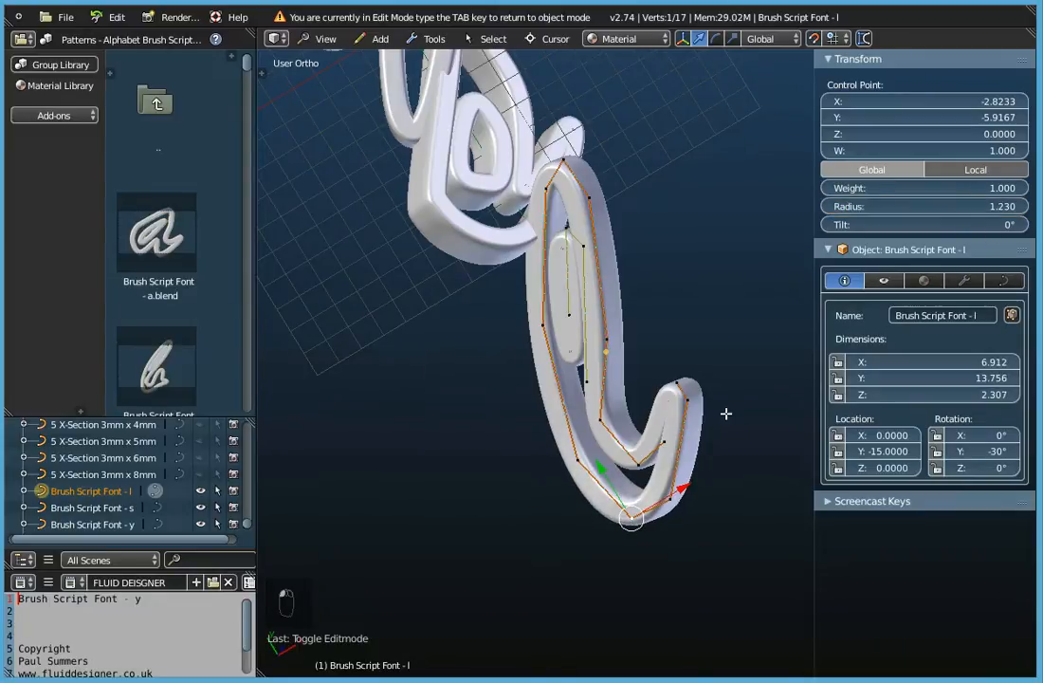
middle_drag(684, 472, 666, 291)
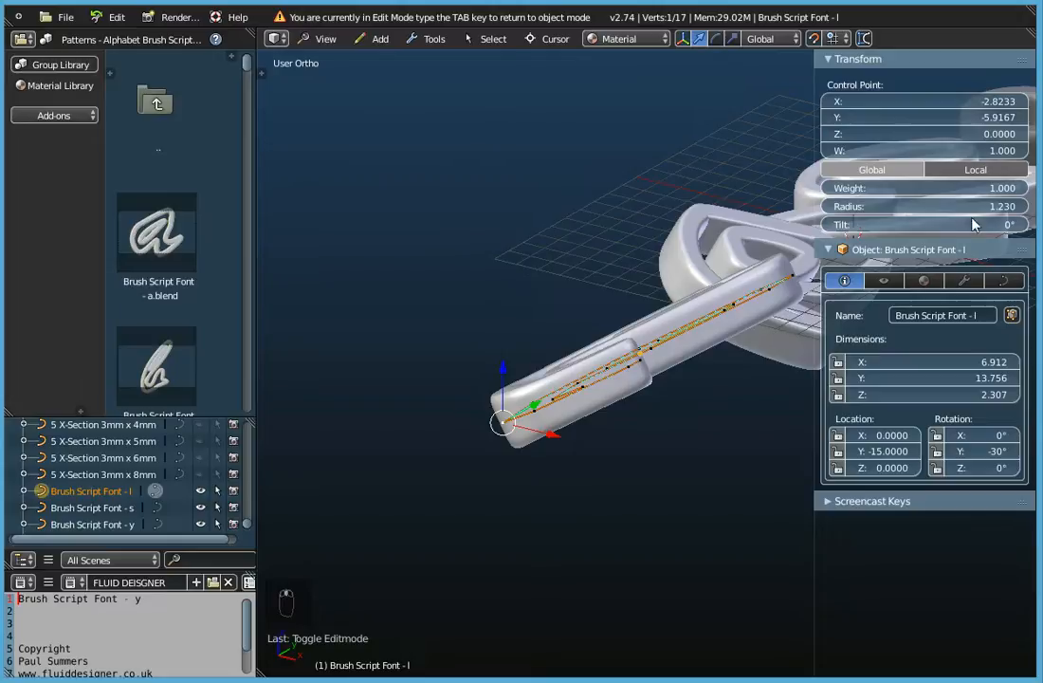
drag(854, 206, 882, 205)
middle_drag(608, 375, 690, 381)
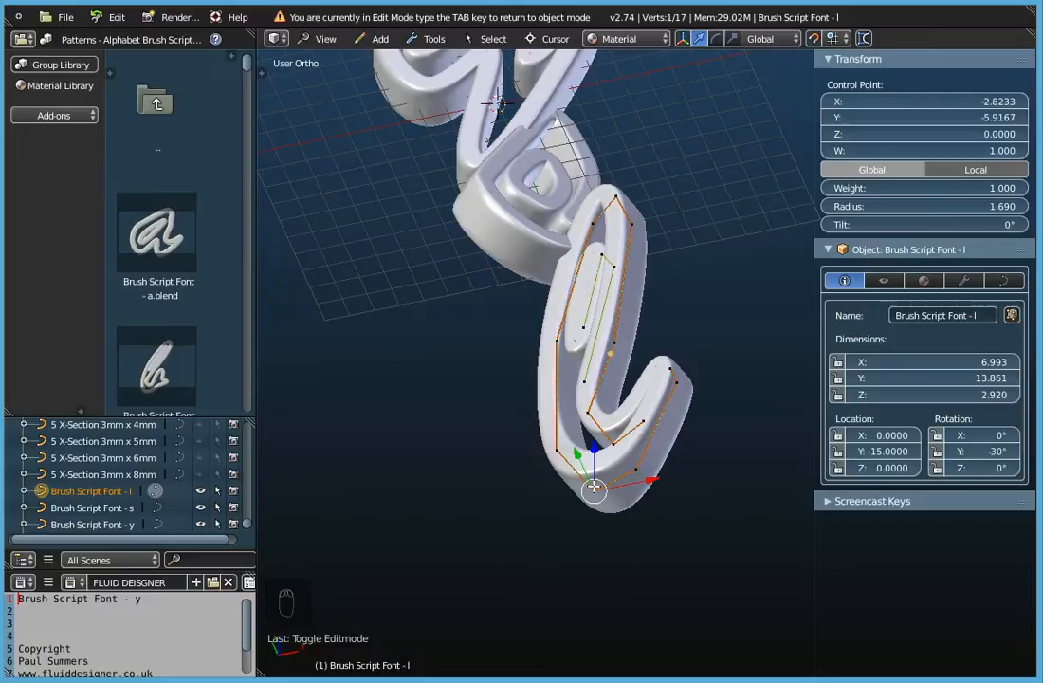
Step: Try a mean radius of 0.81 on the l's foot point and the two points above it, and undo the radius changes
shift+right_click(551, 434)
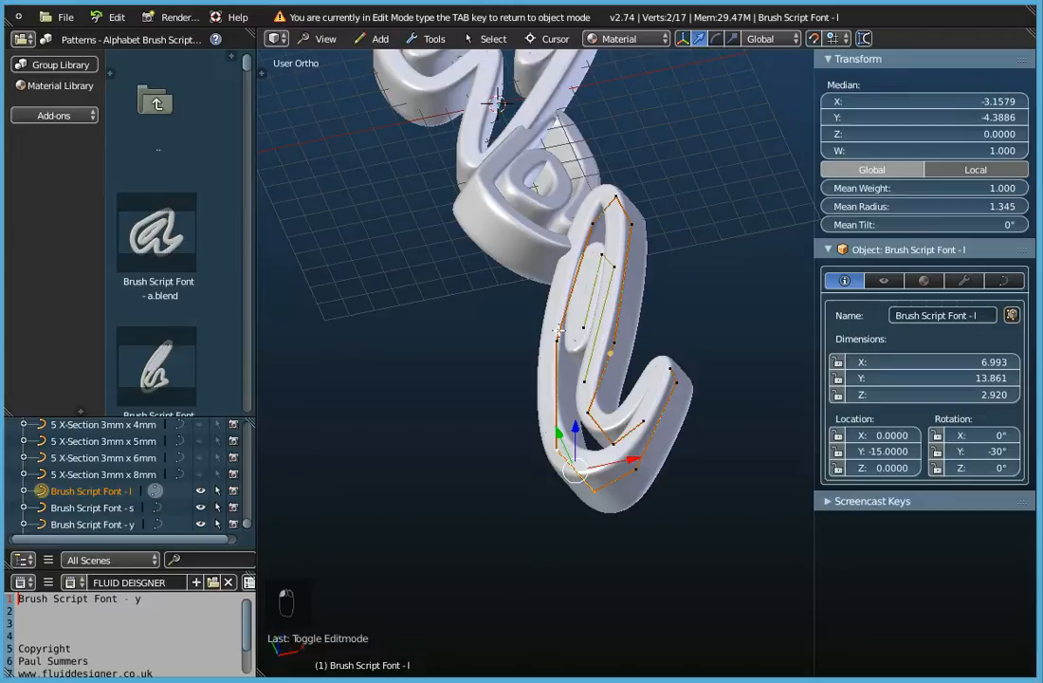
shift+right_click(621, 445)
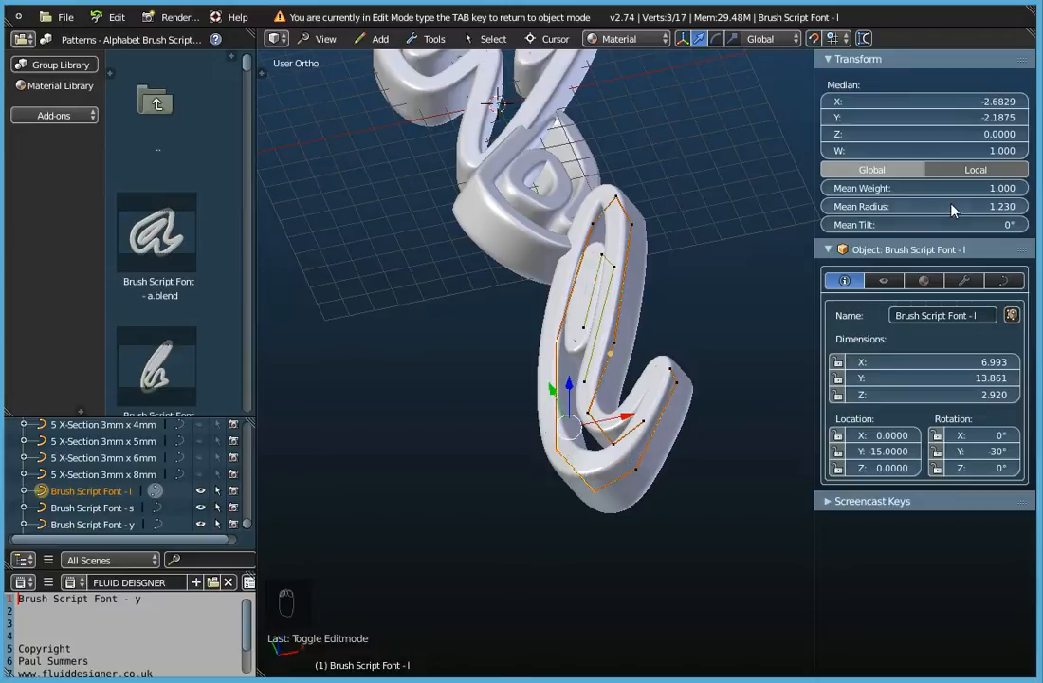
drag(950, 206, 972, 205)
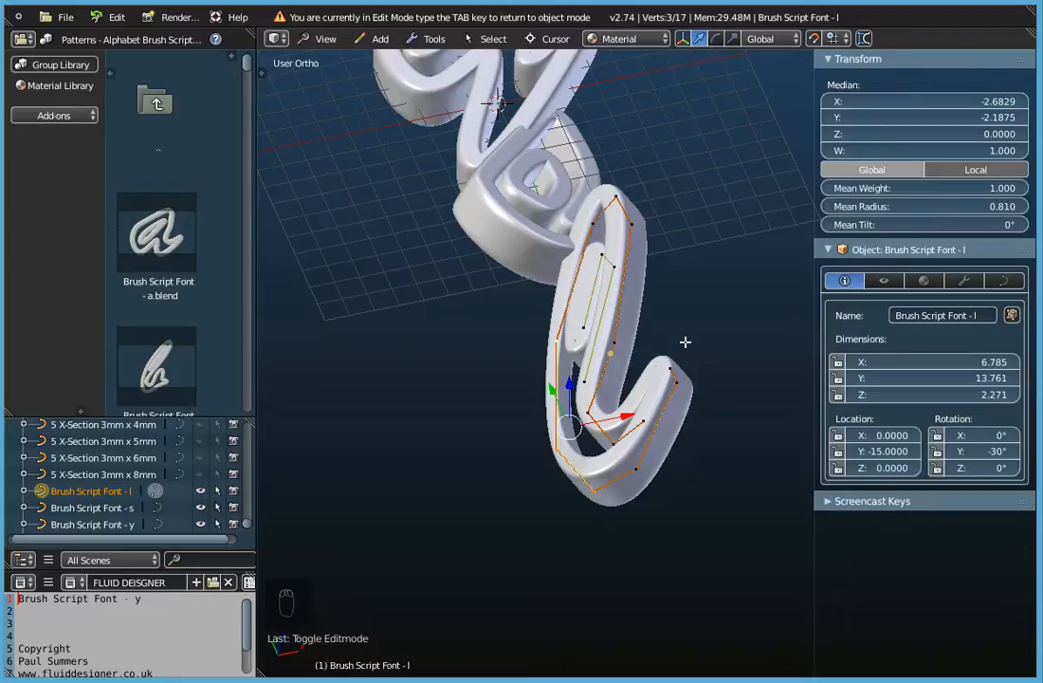
key(Tab)
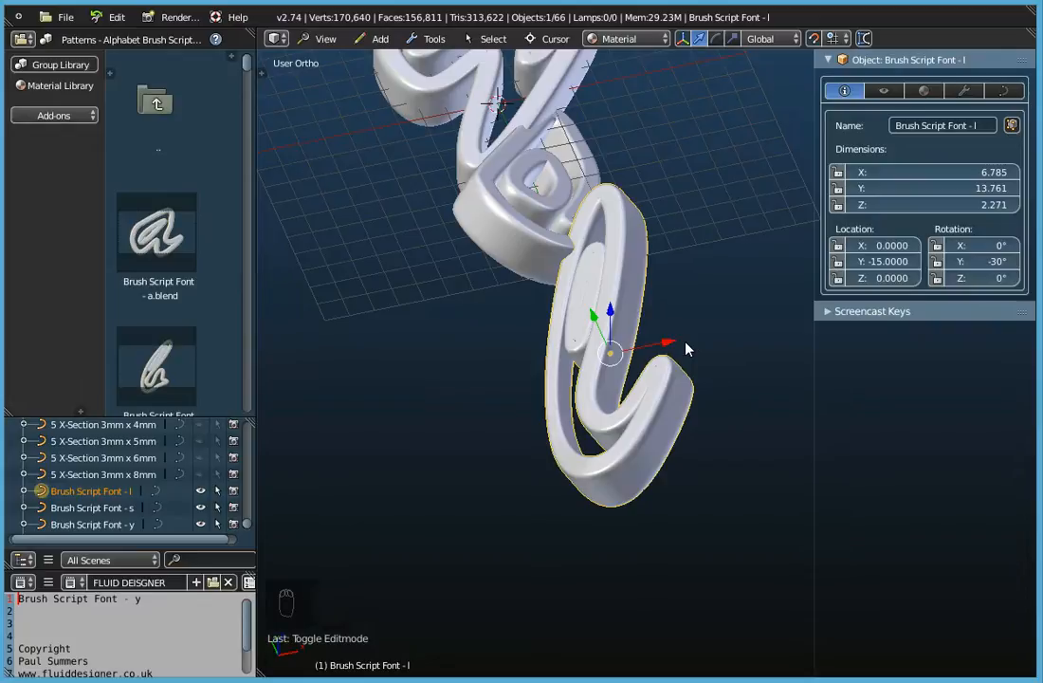
key(ctrl+z)
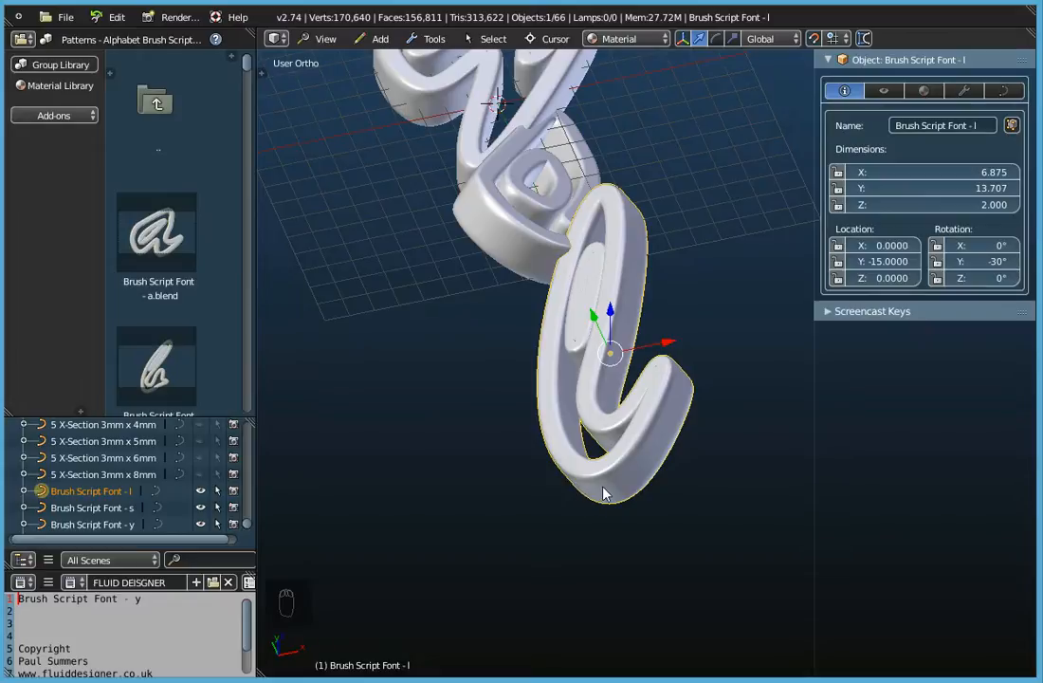
Step: Try scaling the l's lowest control point with an increasingly large proportional falloff, leave curve editing and undo the attempt
key(Tab)
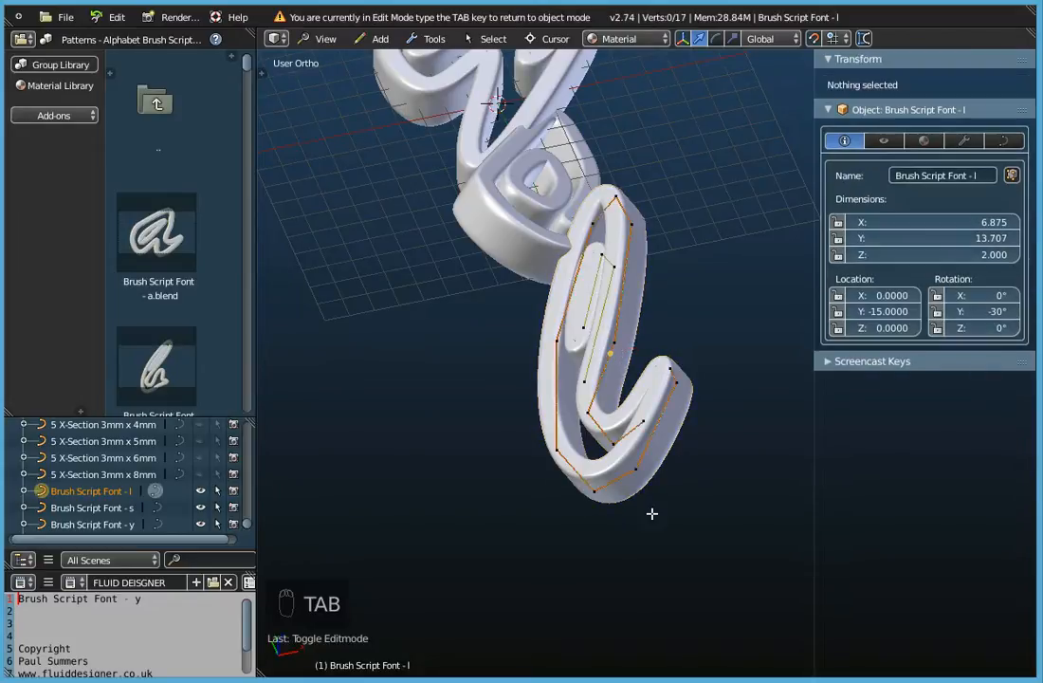
right_click(594, 492)
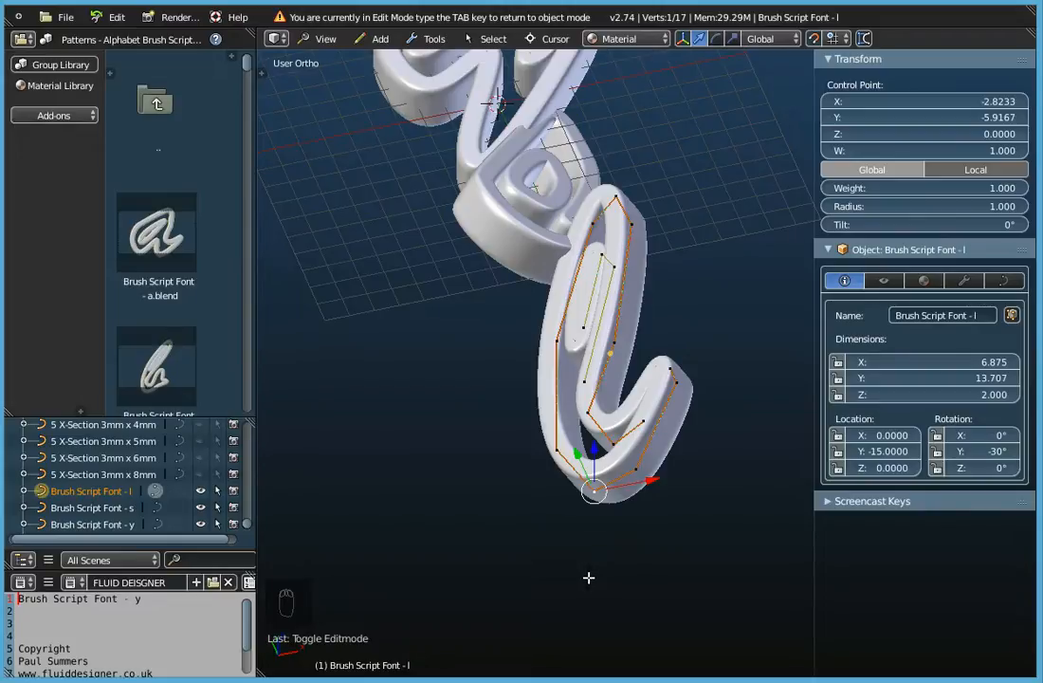
key(s)
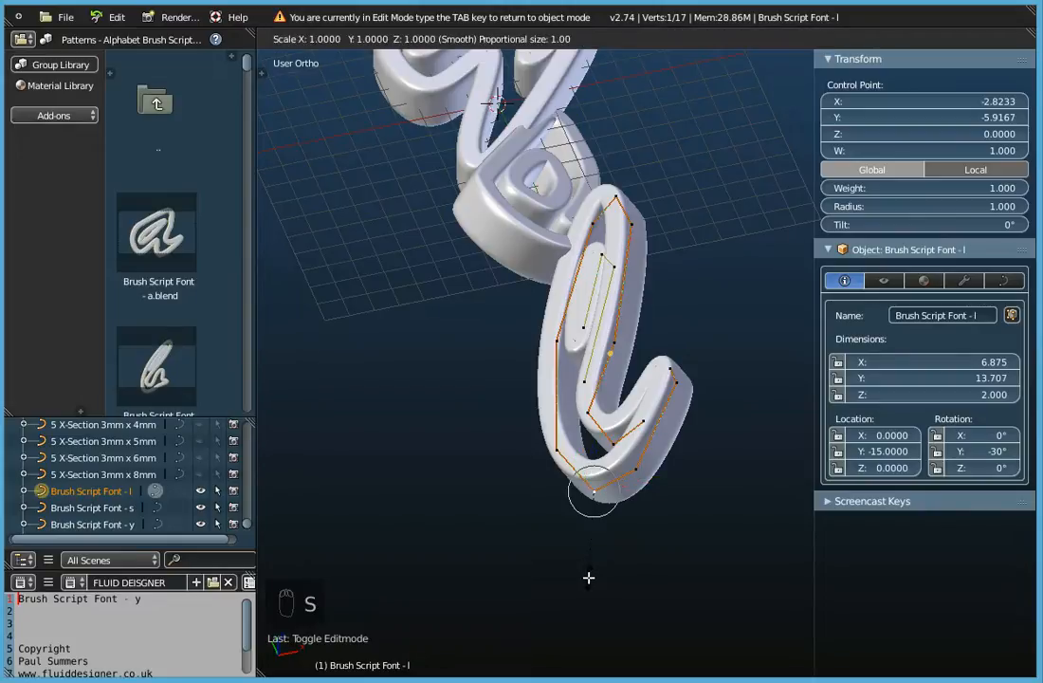
scroll(546, 546, down, 8)
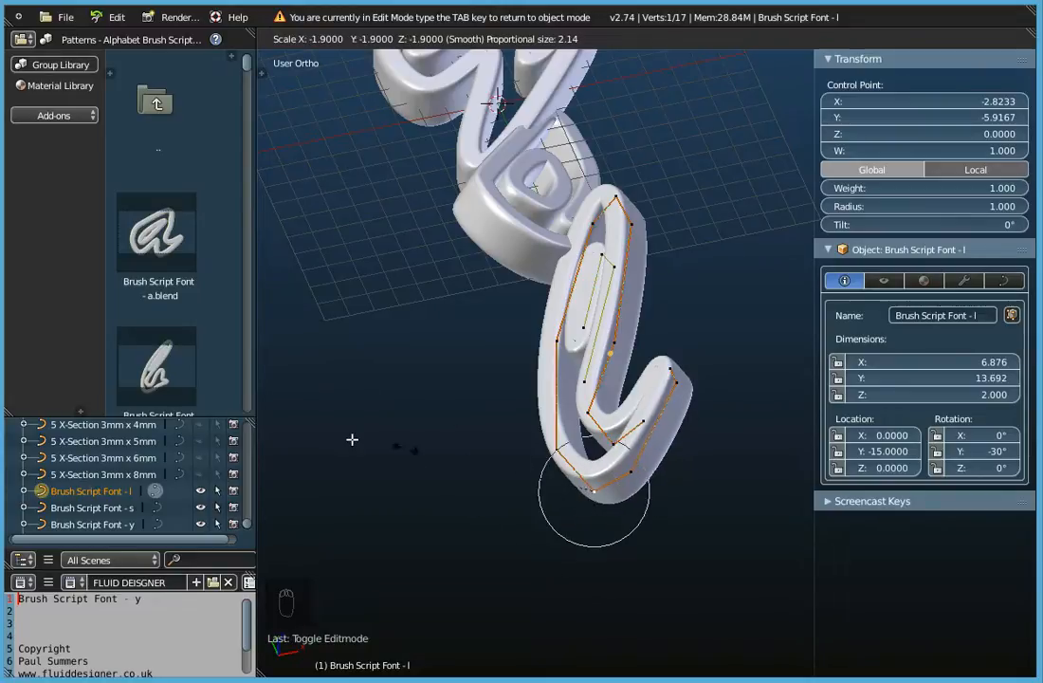
scroll(520, 499, down, 3)
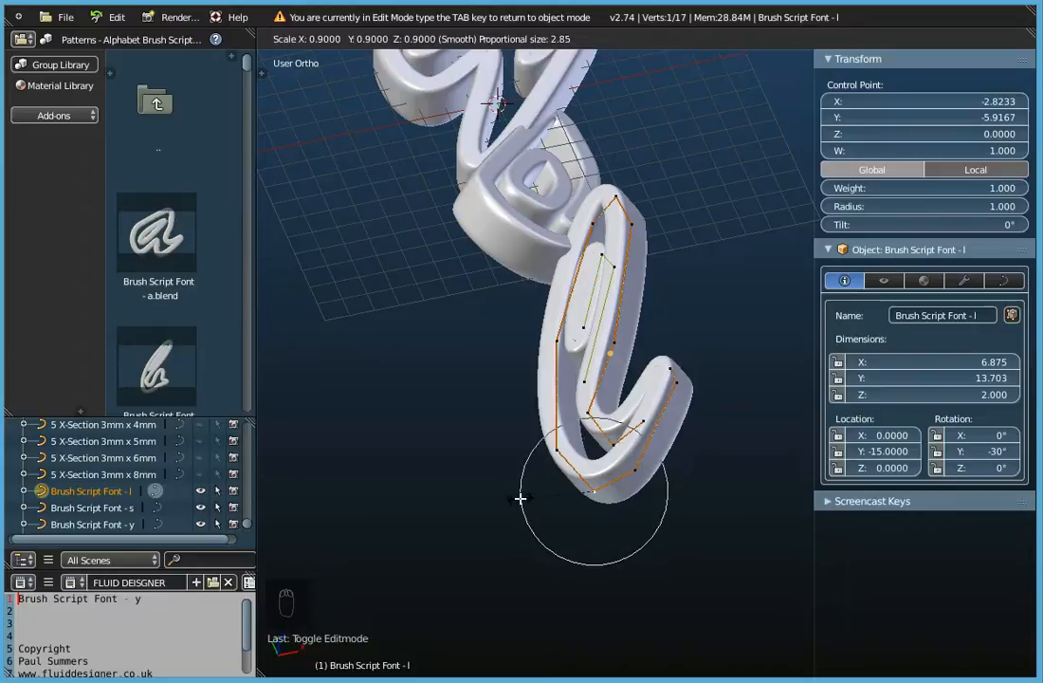
scroll(493, 474, down, 1)
scroll(595, 498, down, 4)
scroll(596, 493, down, 3)
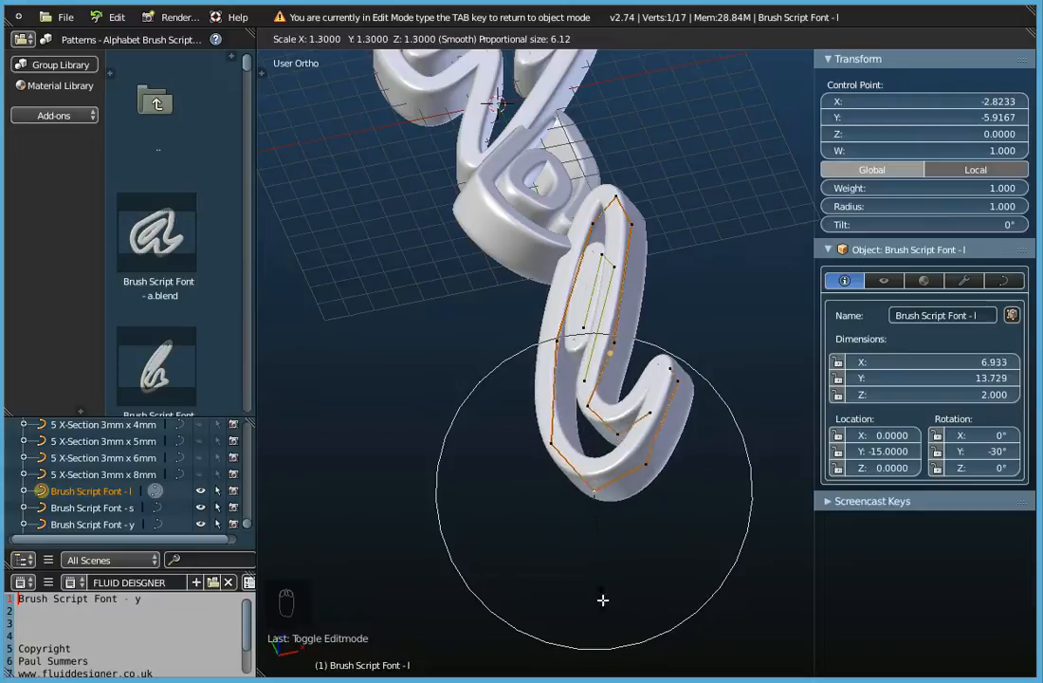
scroll(616, 82, down, 1)
scroll(618, 90, down, 2)
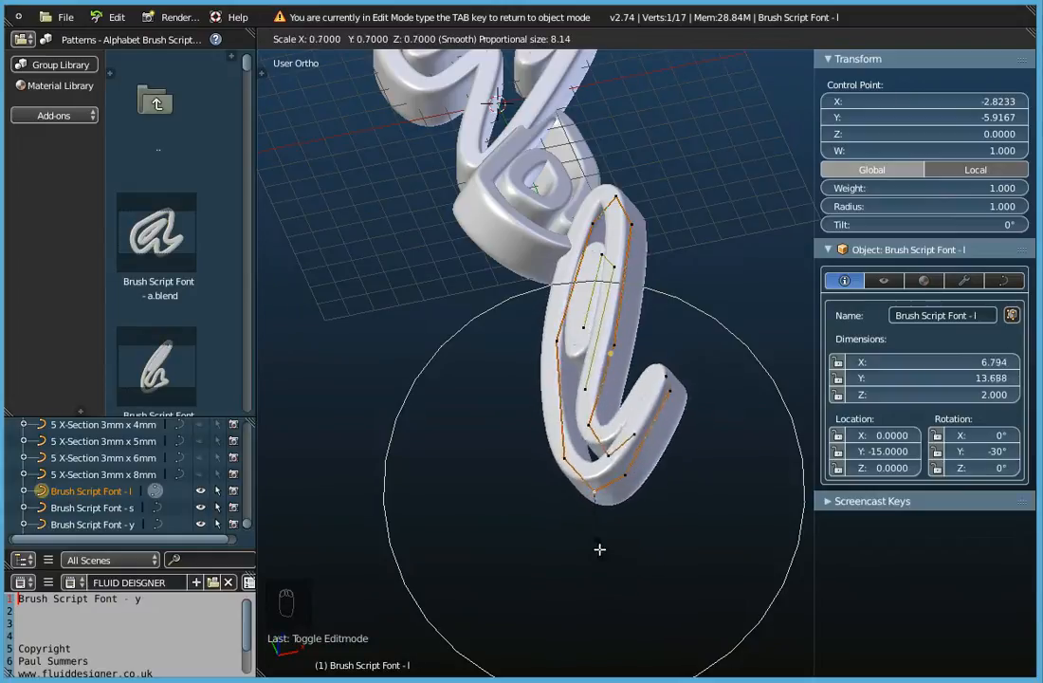
click(601, 581)
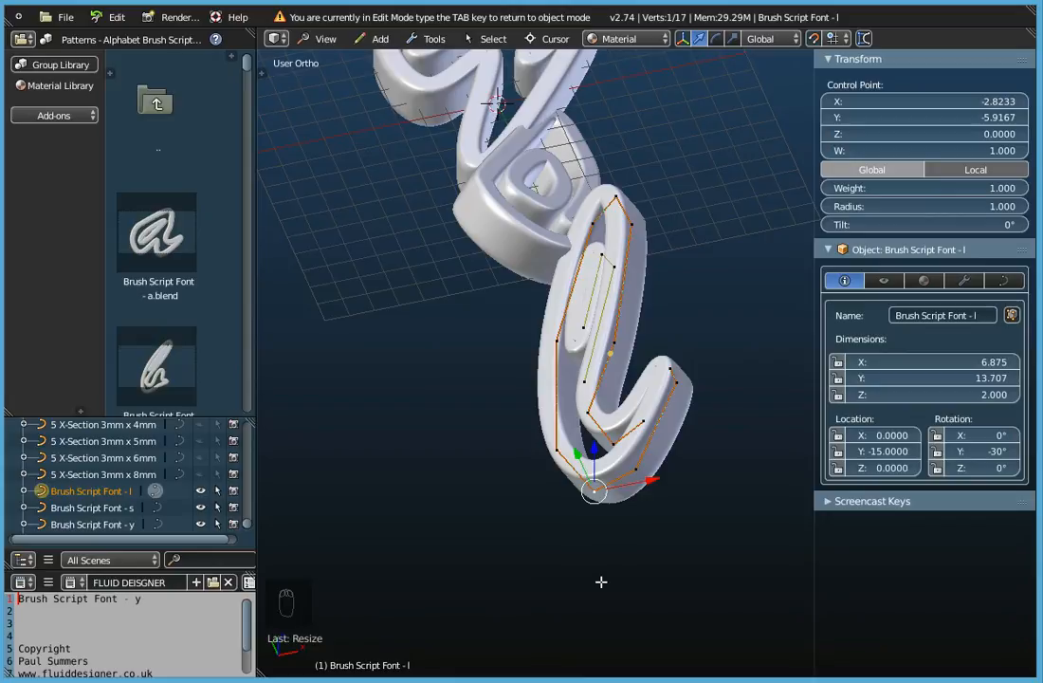
key(Tab)
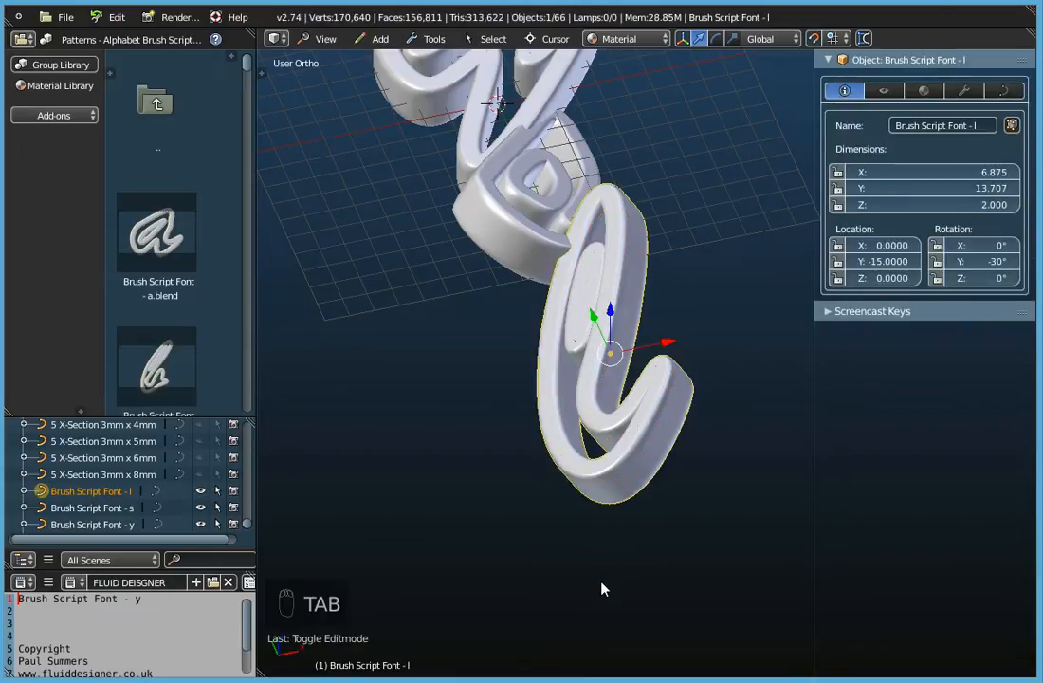
key(ctrl+z)
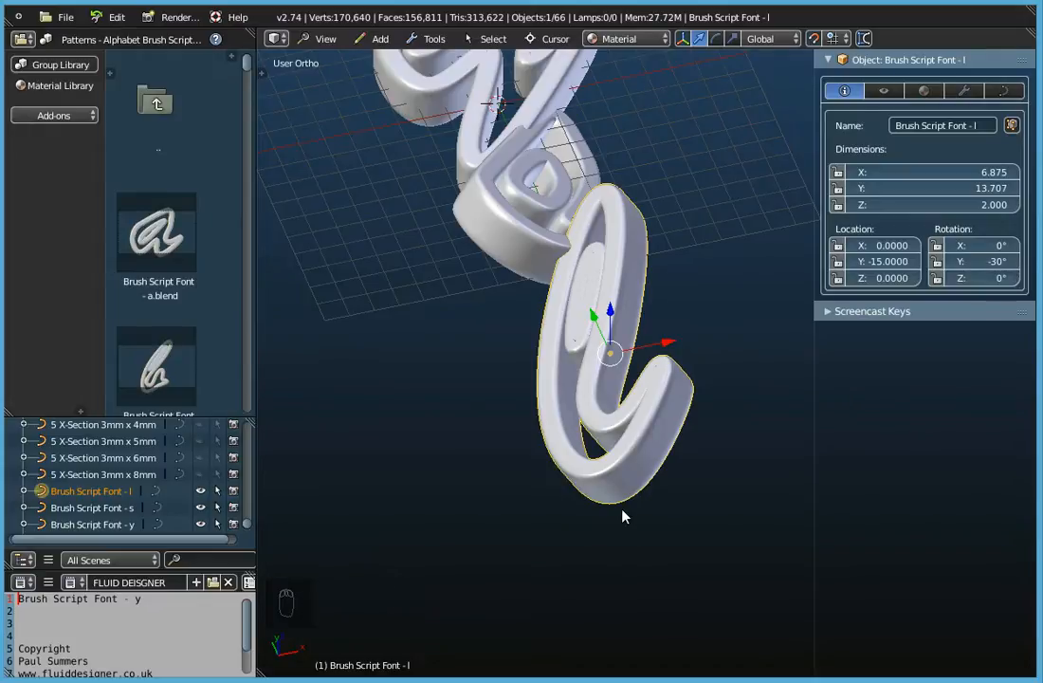
Step: Reopen the letter l for curve editing and fatten its lowest control point to radius 1.9 with a wide proportional falloff, finishing in object mode
key(Tab)
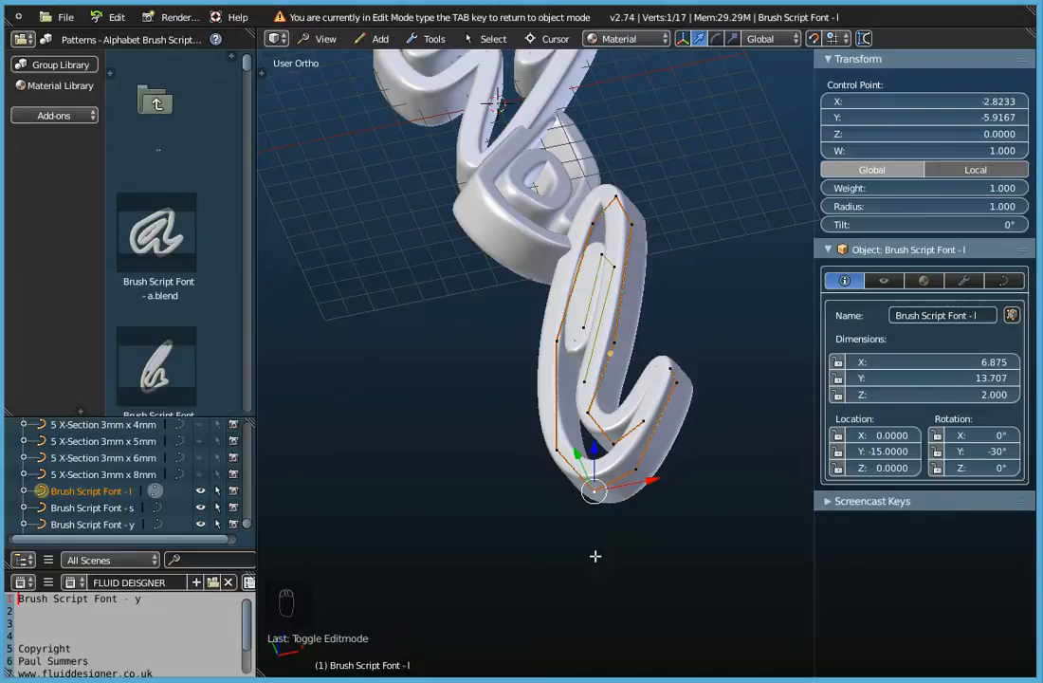
key(alt+s)
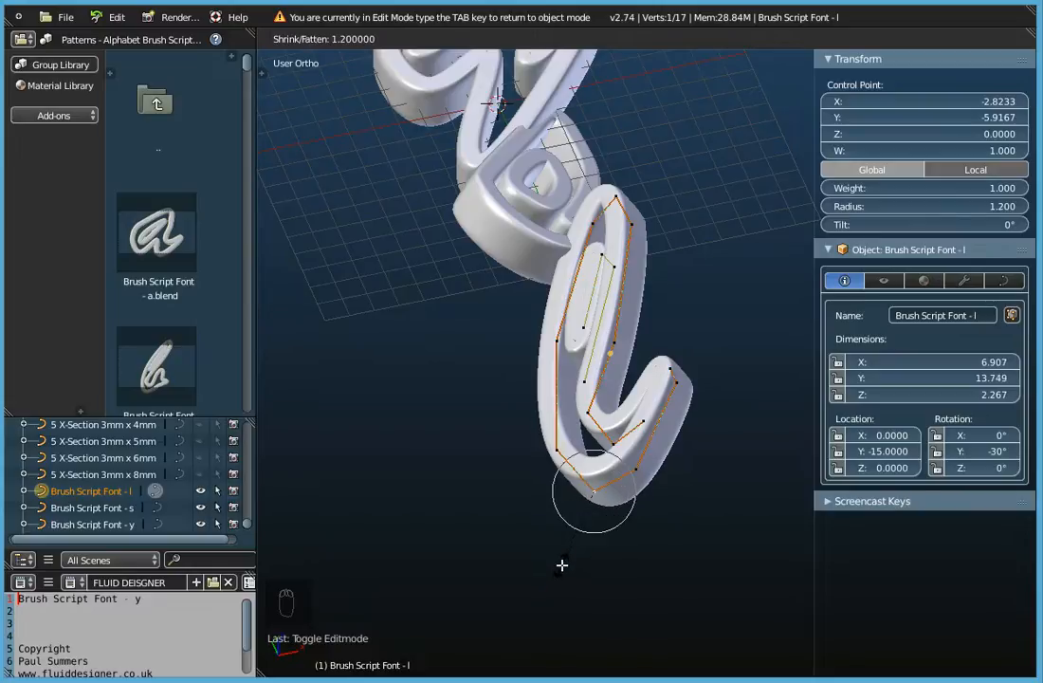
scroll(562, 565, down, 8)
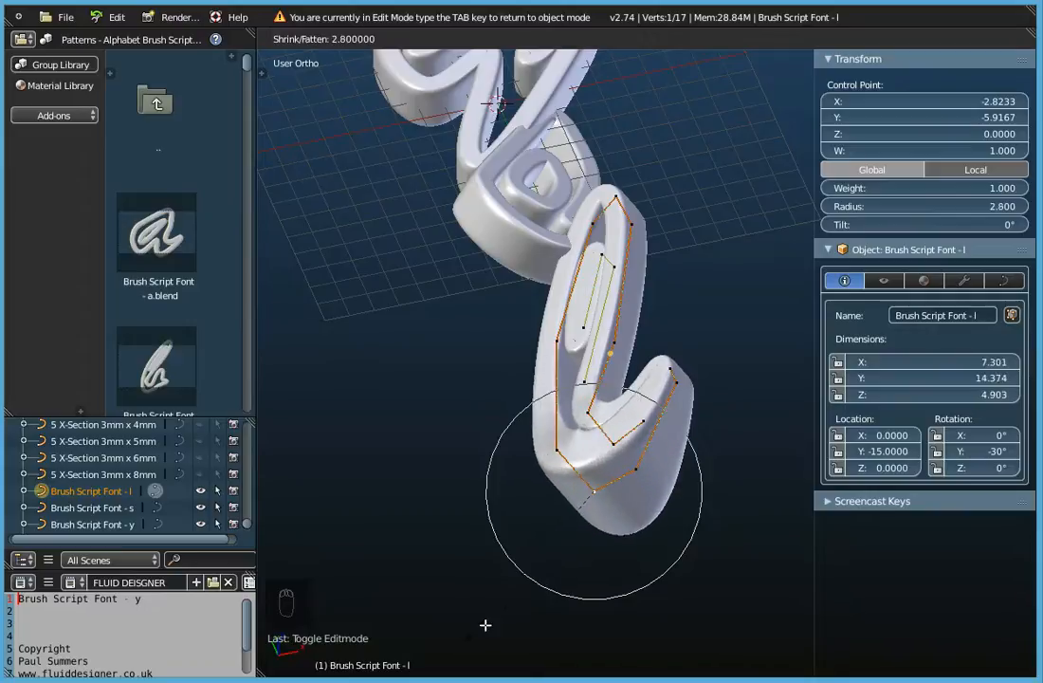
scroll(529, 558, down, 1)
scroll(530, 556, down, 2)
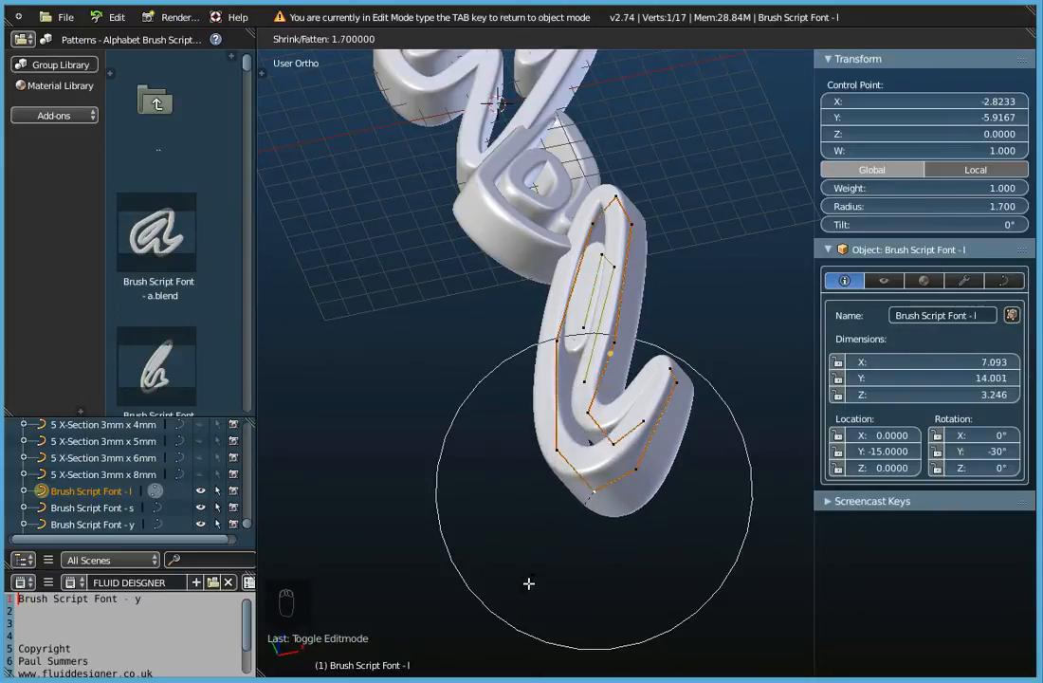
scroll(528, 597, down, 4)
scroll(529, 609, down, 4)
scroll(539, 635, up, 4)
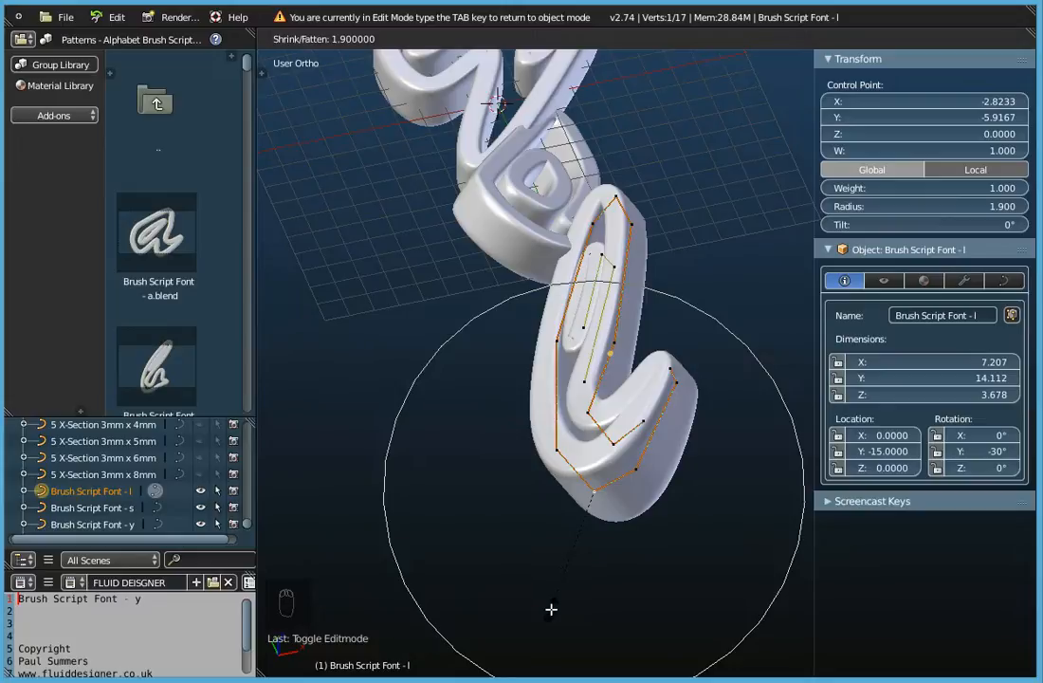
click(551, 608)
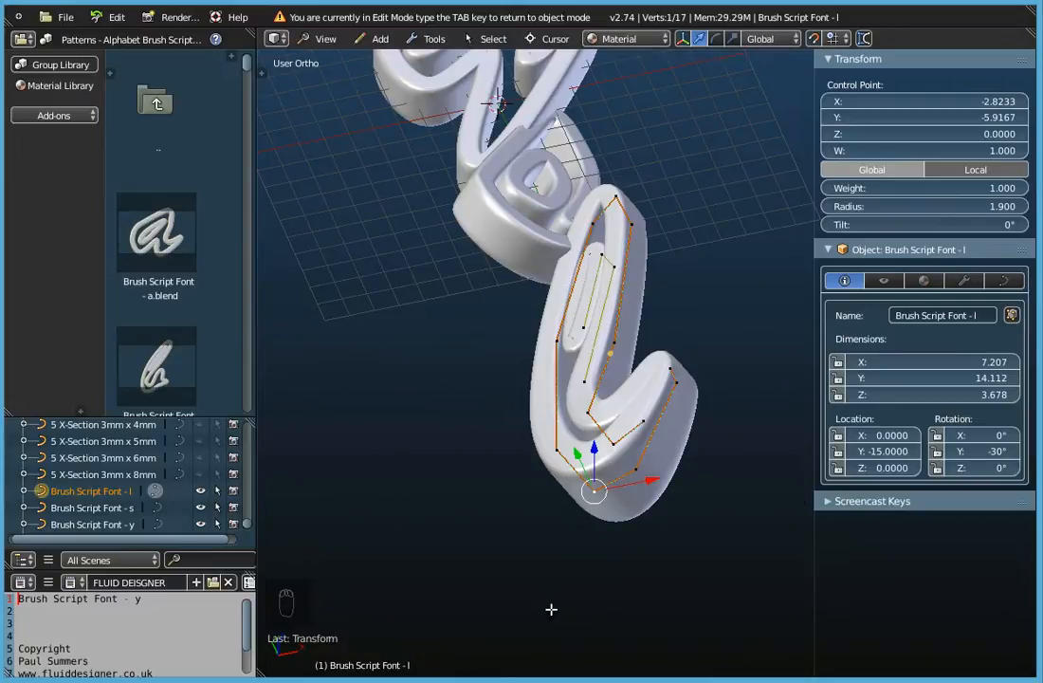
key(a)
key(Tab)
Step: Convert the fattened letter l from a curve to a mesh
middle_drag(659, 574, 670, 456)
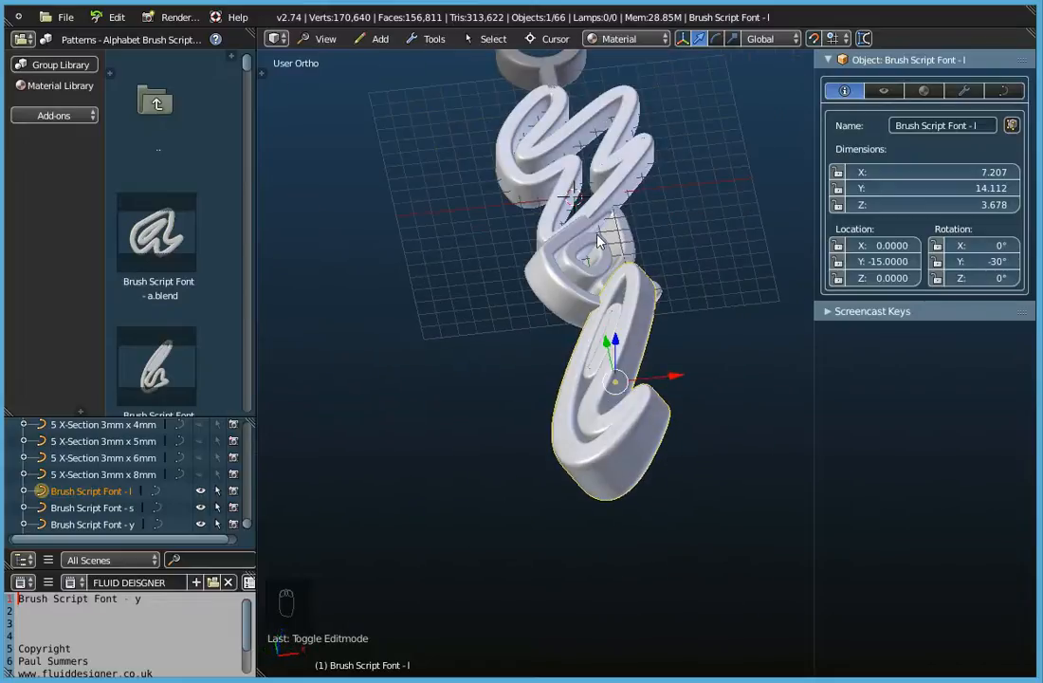
scroll(598, 242, down, 1)
middle_drag(649, 196, 610, 524)
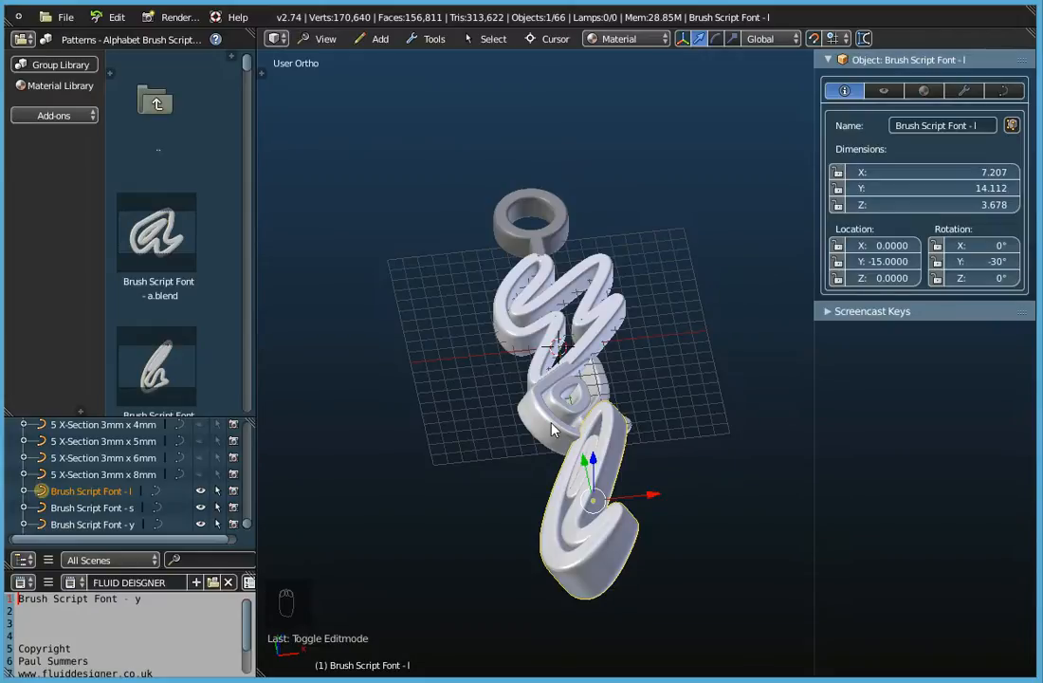
scroll(555, 427, up, 3)
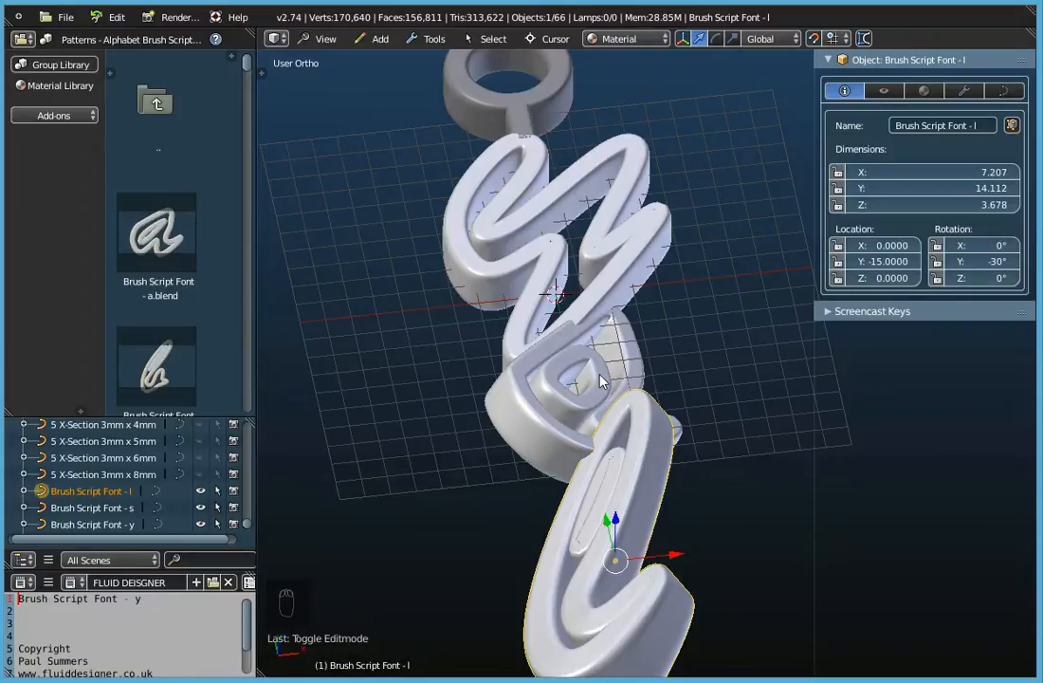
scroll(602, 381, down, 1)
scroll(602, 381, down, 1)
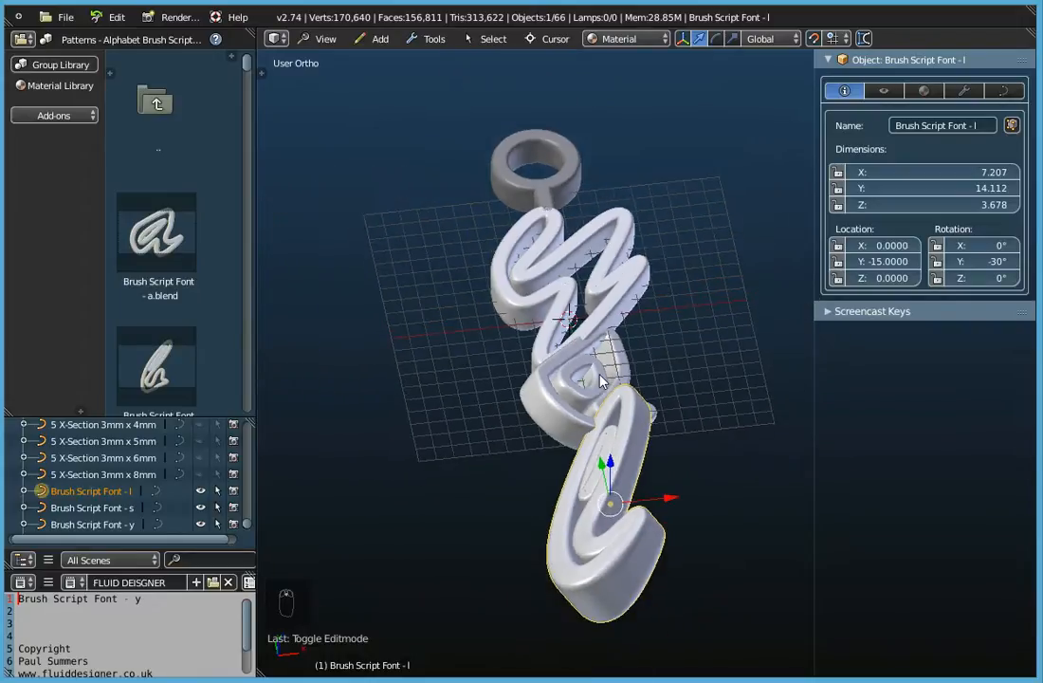
click(428, 46)
mouse_move(438, 66)
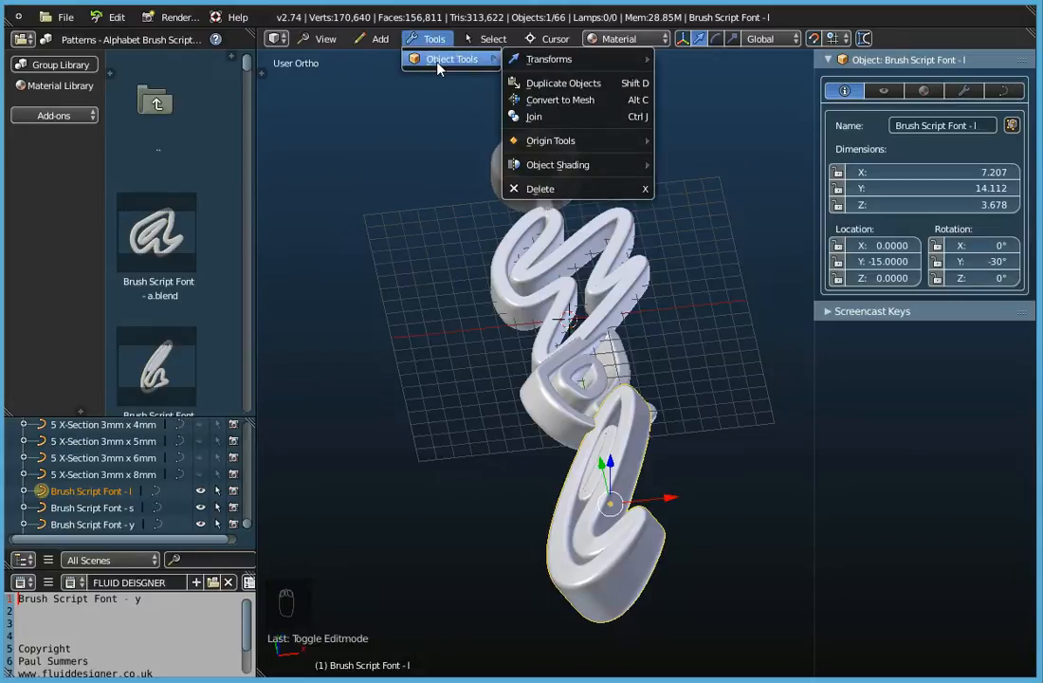
click(551, 100)
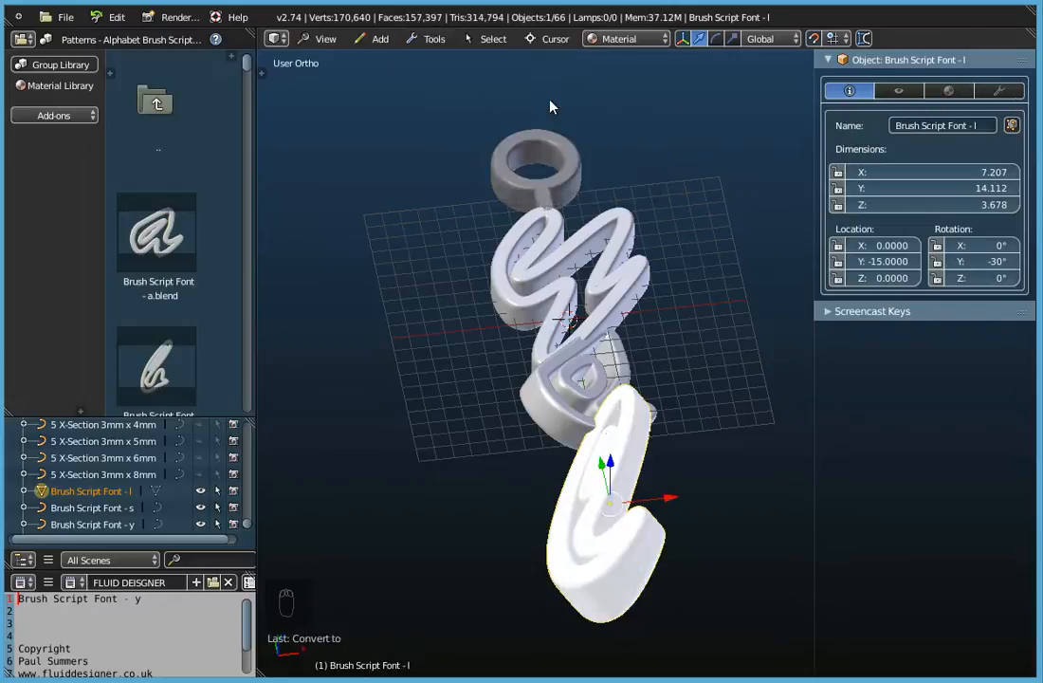
Step: Convert the letter s from a curve to a mesh
scroll(625, 501, up, 2)
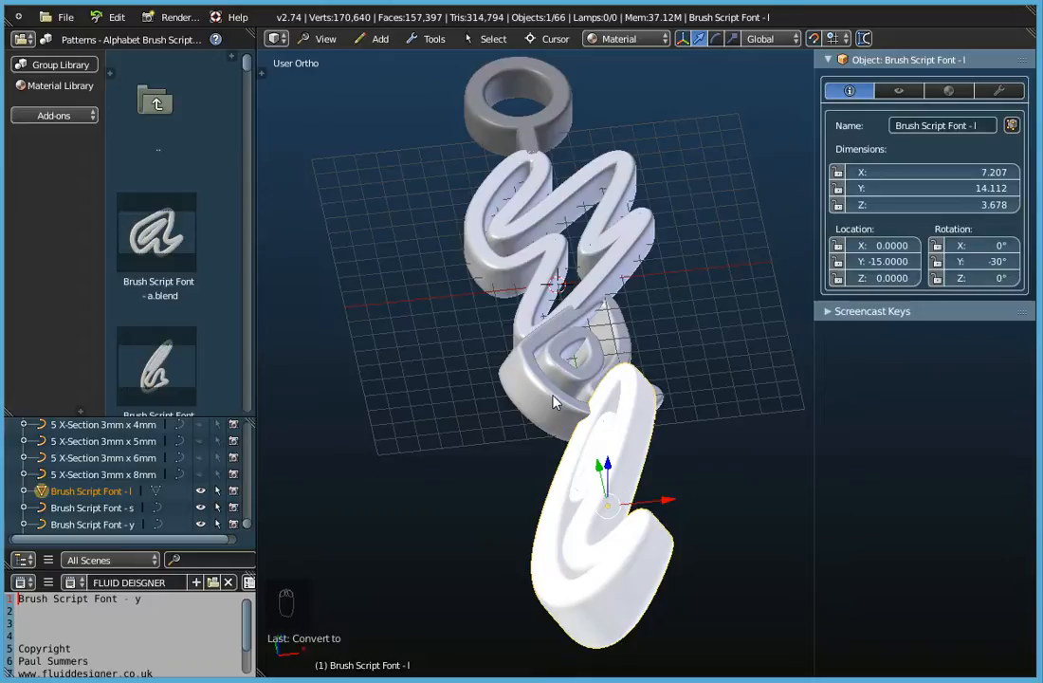
right_click(517, 375)
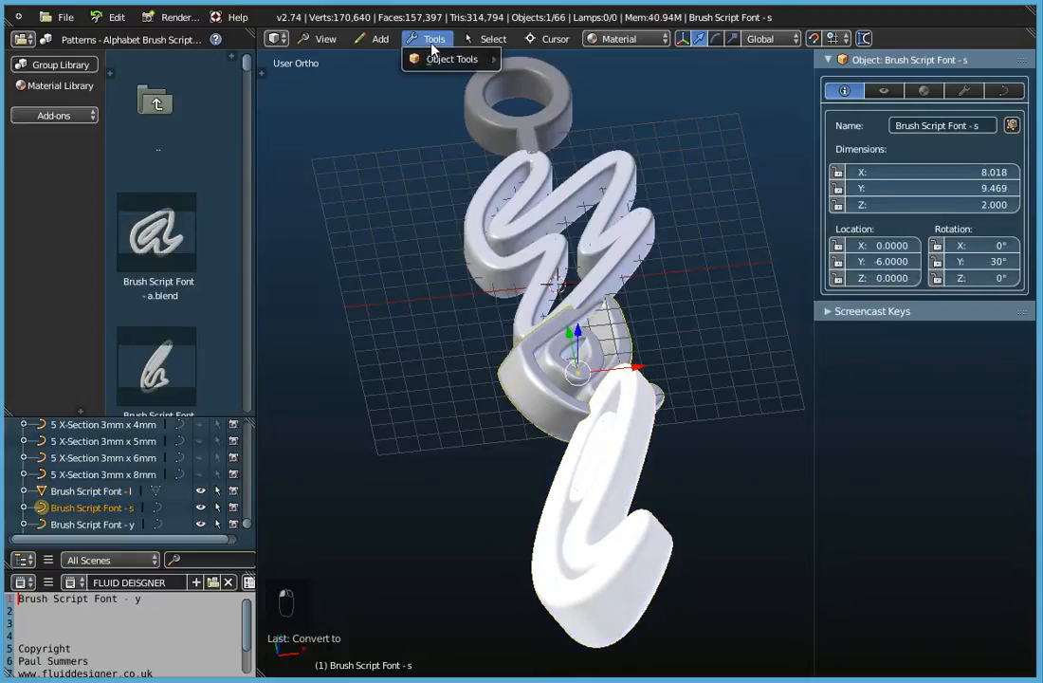
click(432, 45)
mouse_move(443, 59)
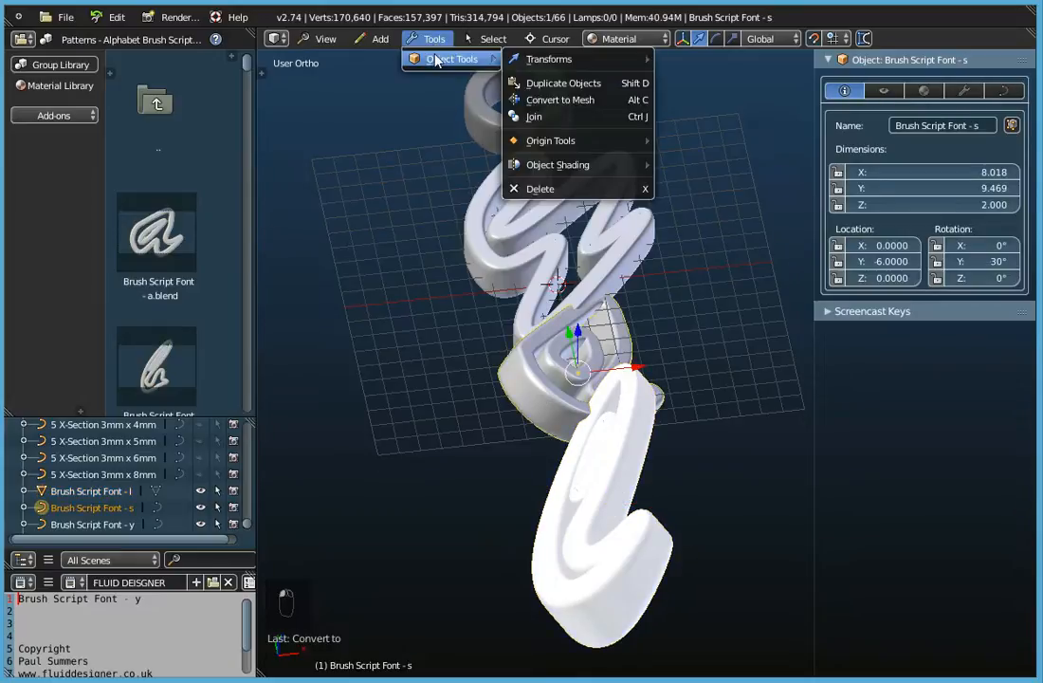
click(542, 99)
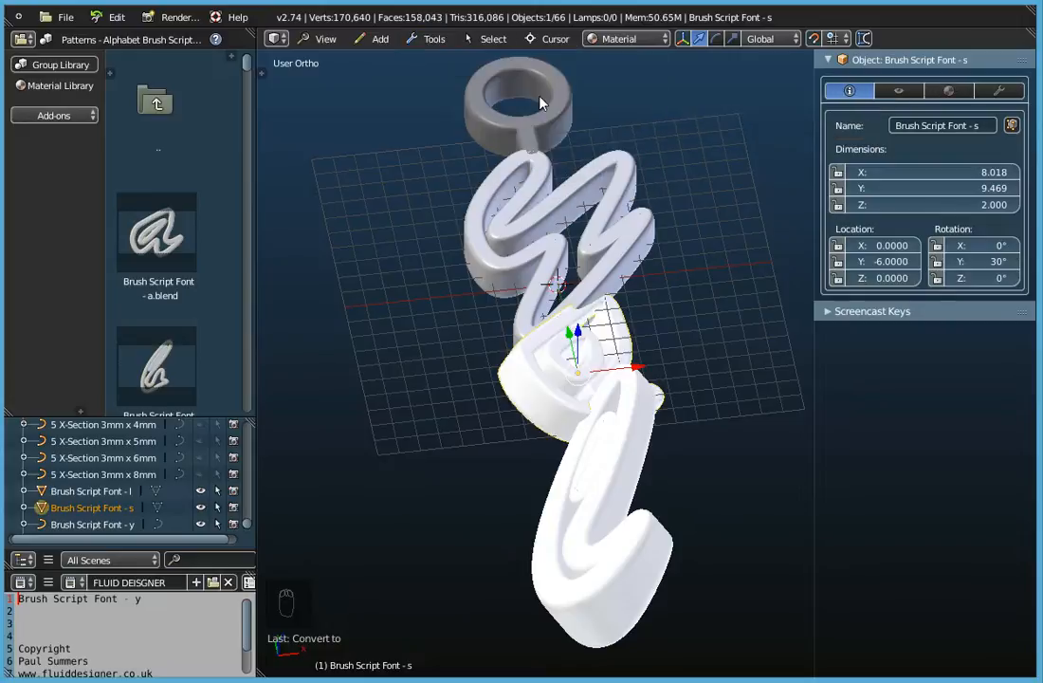
Step: Convert the letter y from a curve to a mesh
right_click(503, 275)
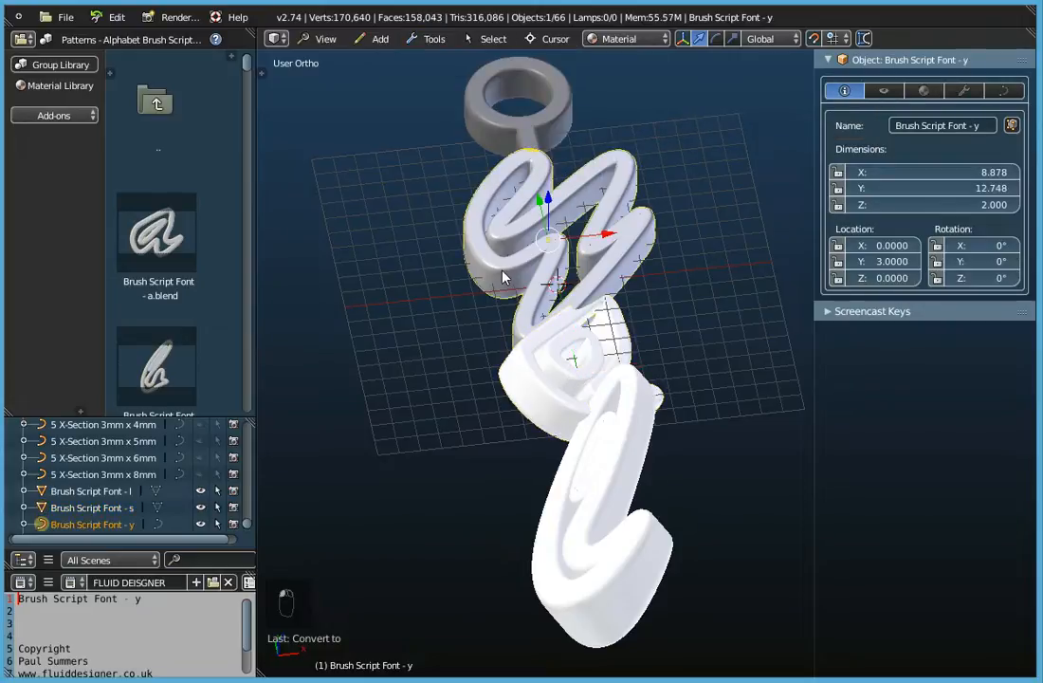
click(433, 39)
mouse_move(438, 60)
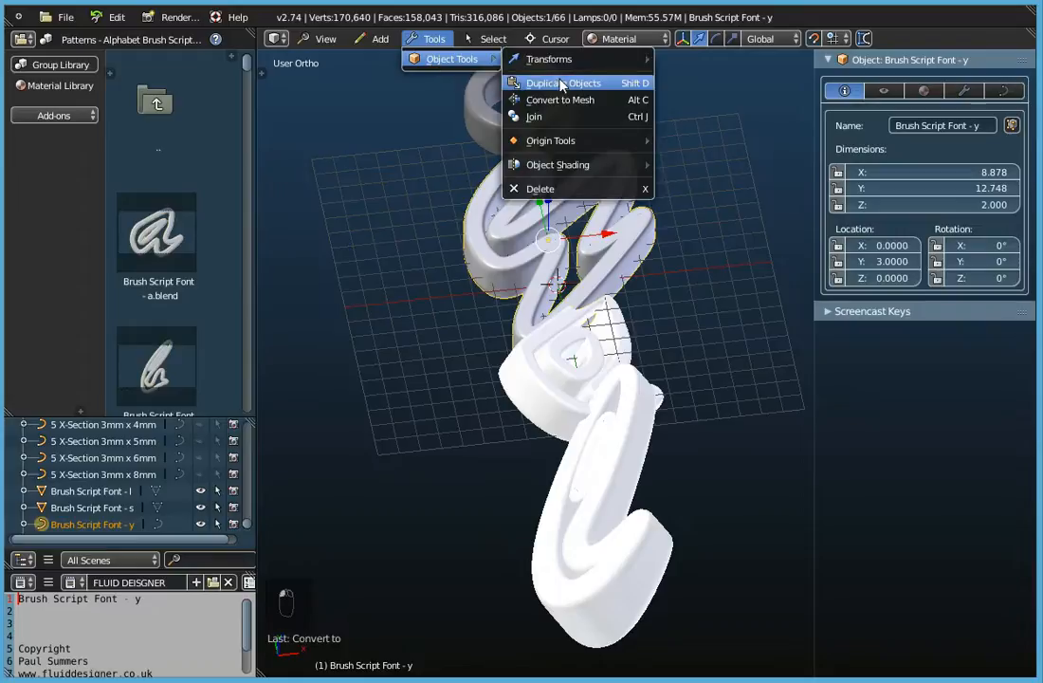
click(564, 99)
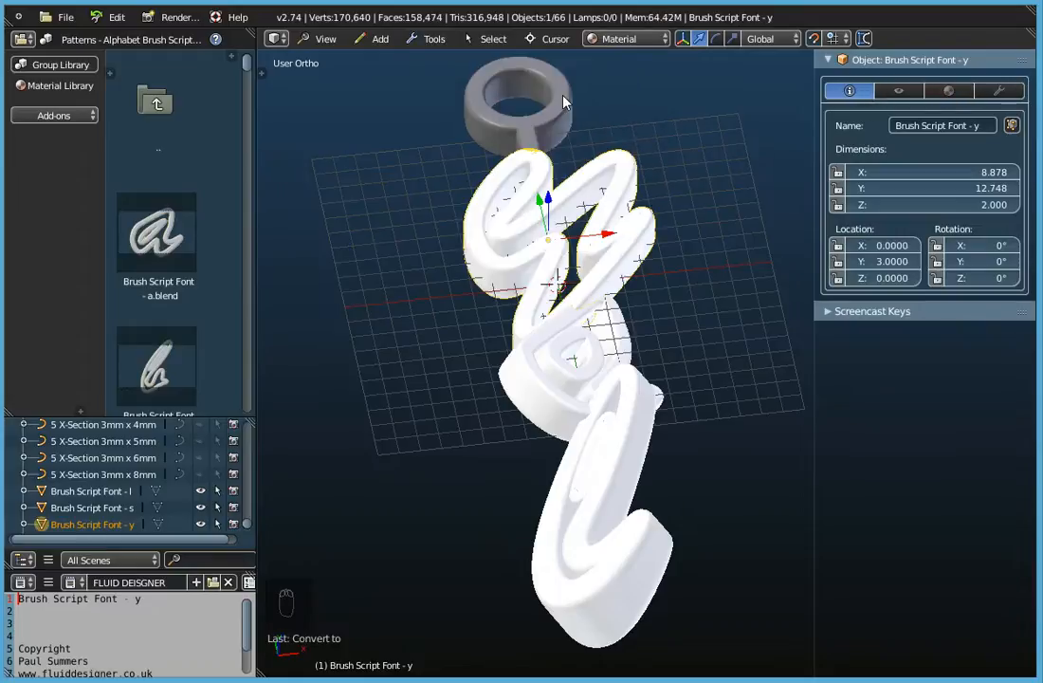
Step: Convert the 3.0mm diameter hole wire connector above the y to a mesh
right_click(508, 129)
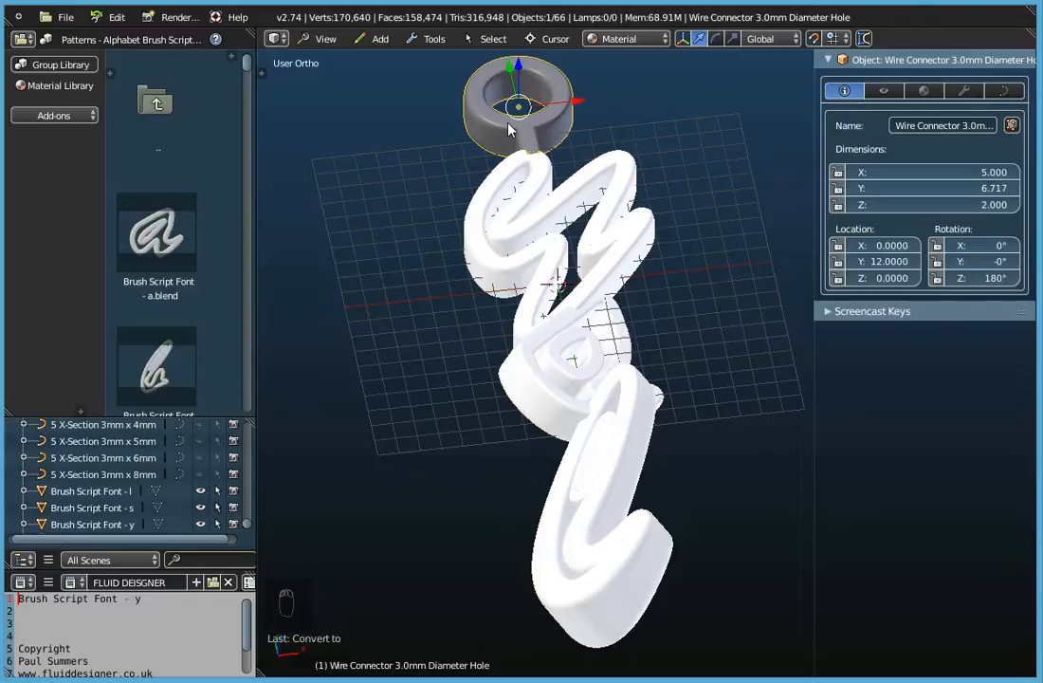
click(431, 38)
mouse_move(460, 62)
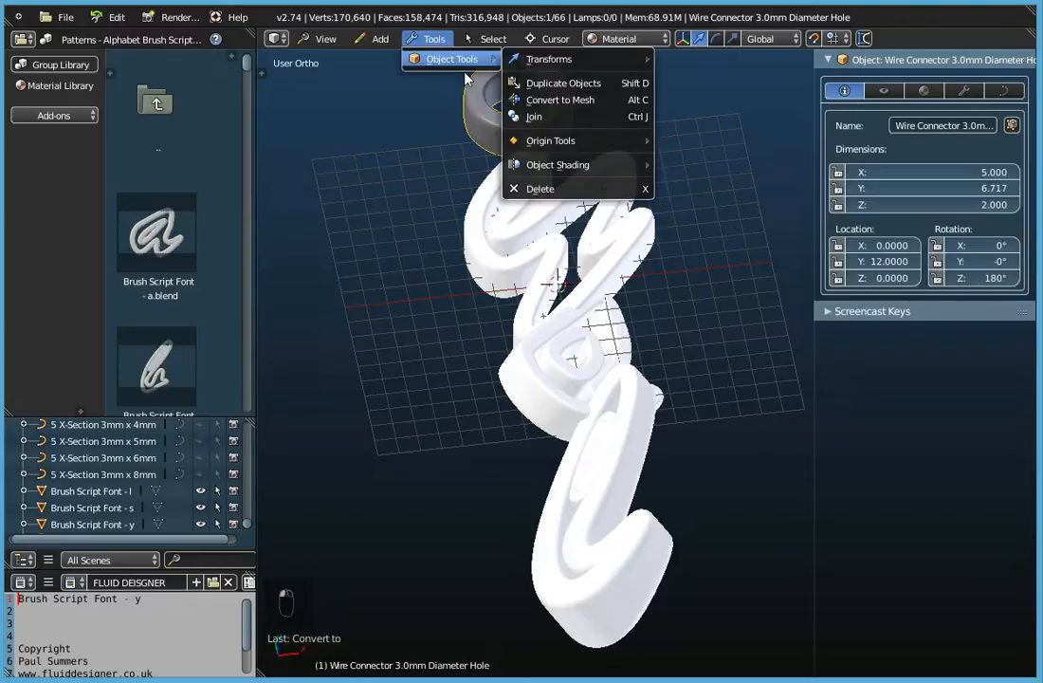
click(555, 99)
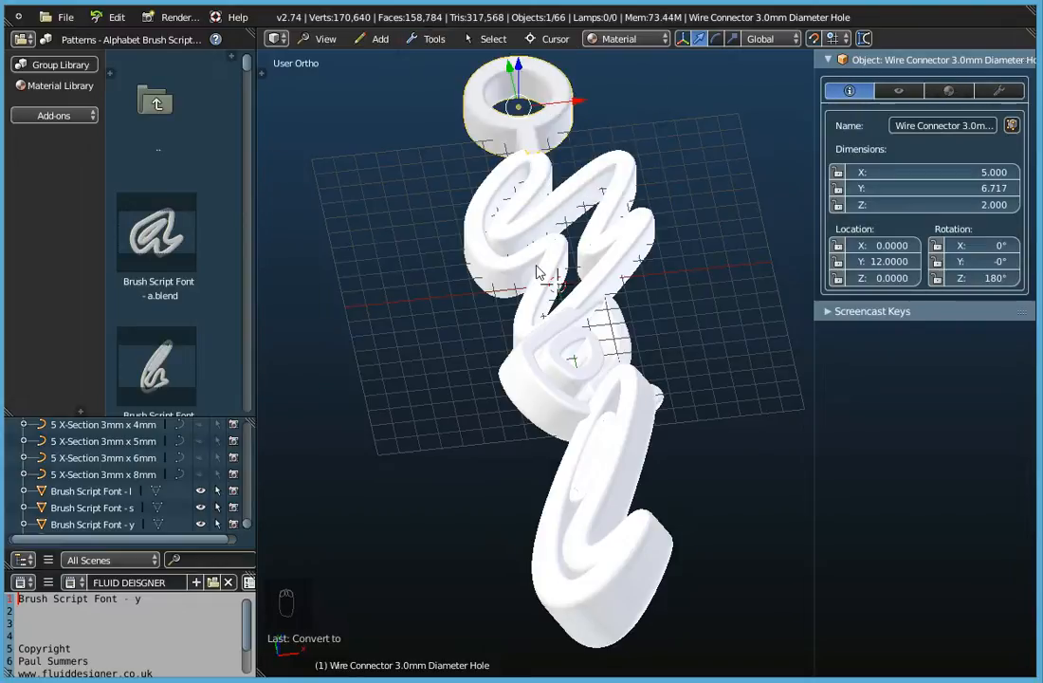
Step: Join the l, s and y letter meshes and the wire connector into one object, with the connector as the active object
right_click(623, 485)
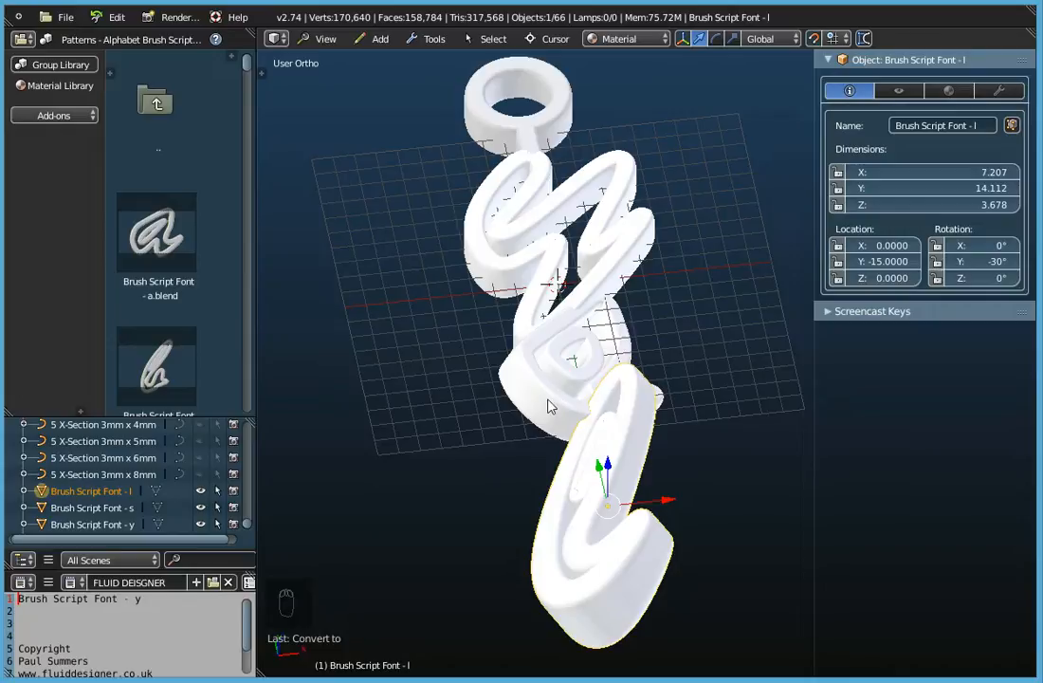
right_click(550, 406)
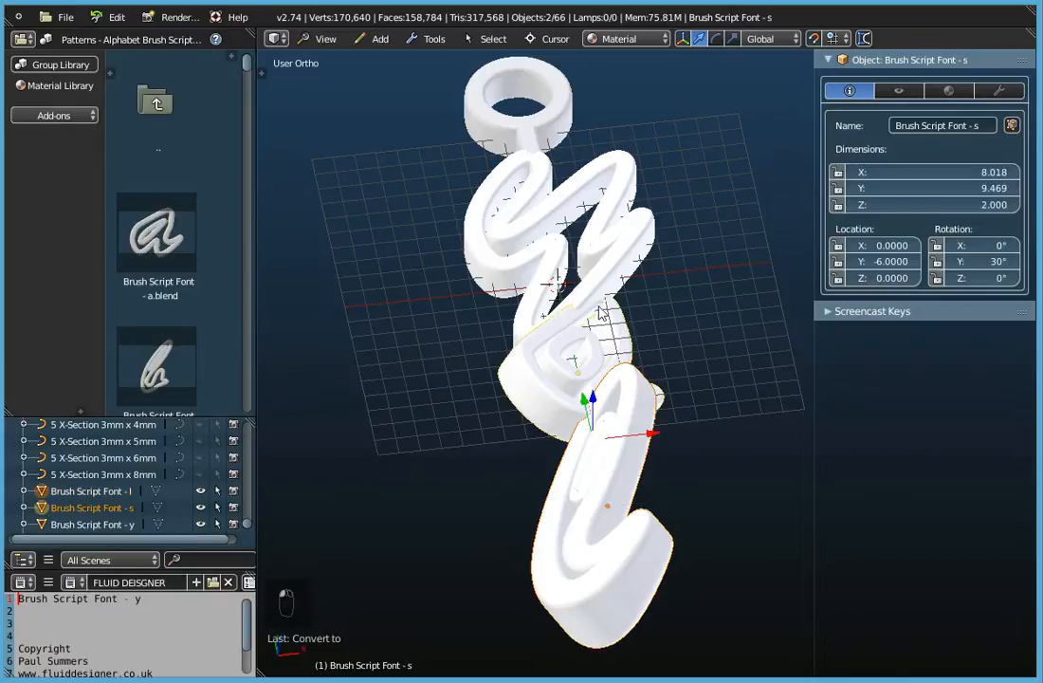
shift+right_click(618, 244)
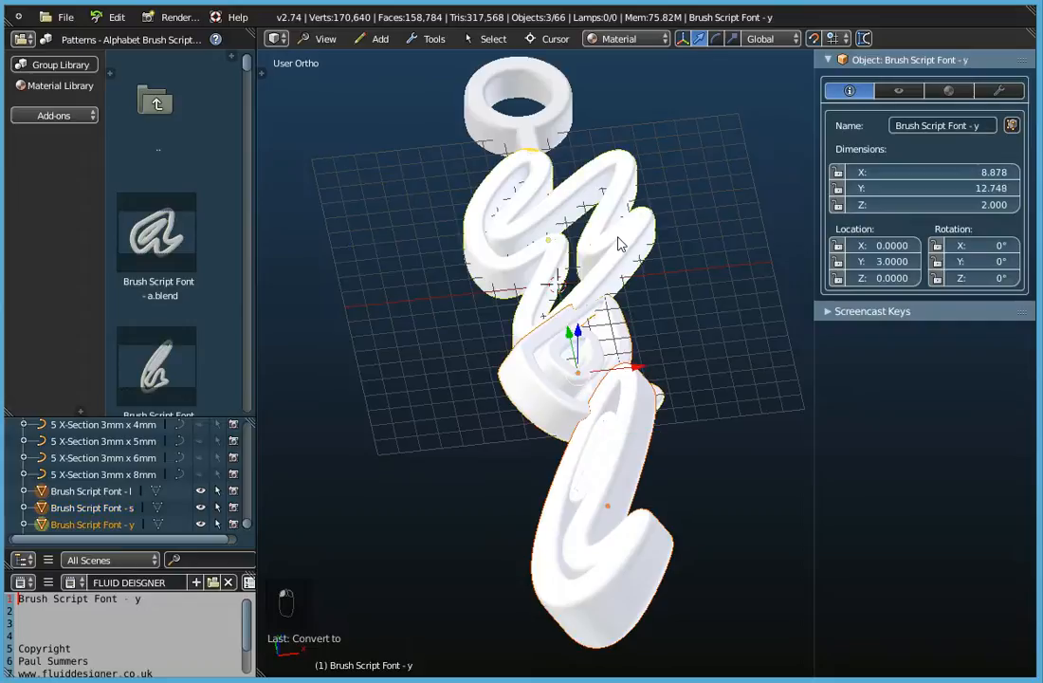
shift+right_click(548, 126)
scroll(94, 507, down, 1)
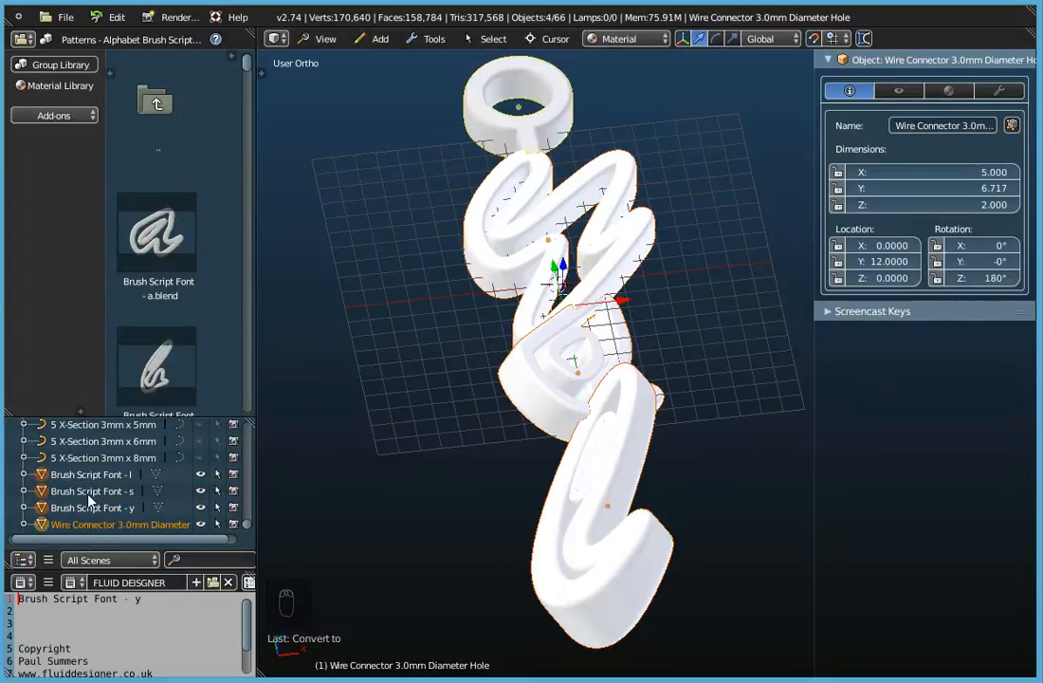
middle_drag(559, 111, 495, 318)
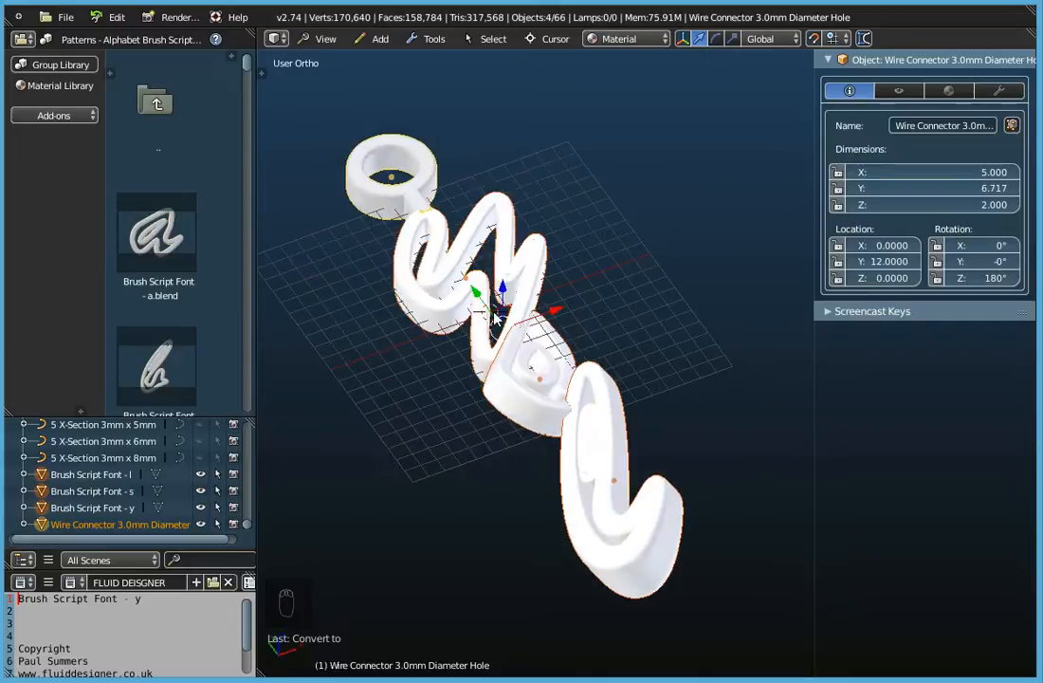
click(434, 38)
mouse_move(439, 63)
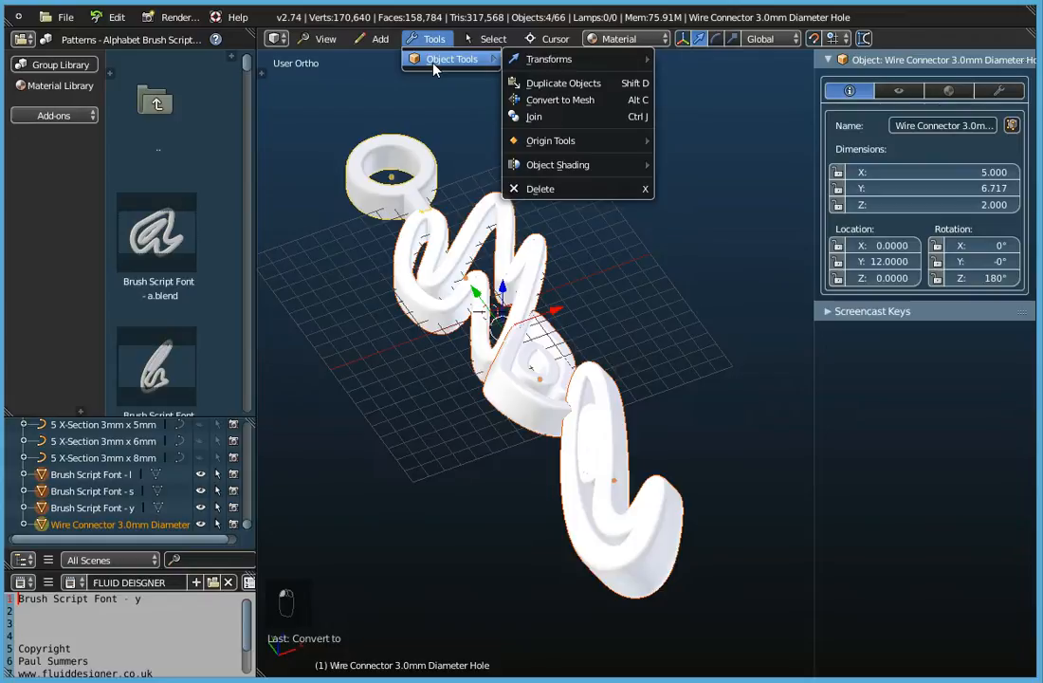
click(533, 119)
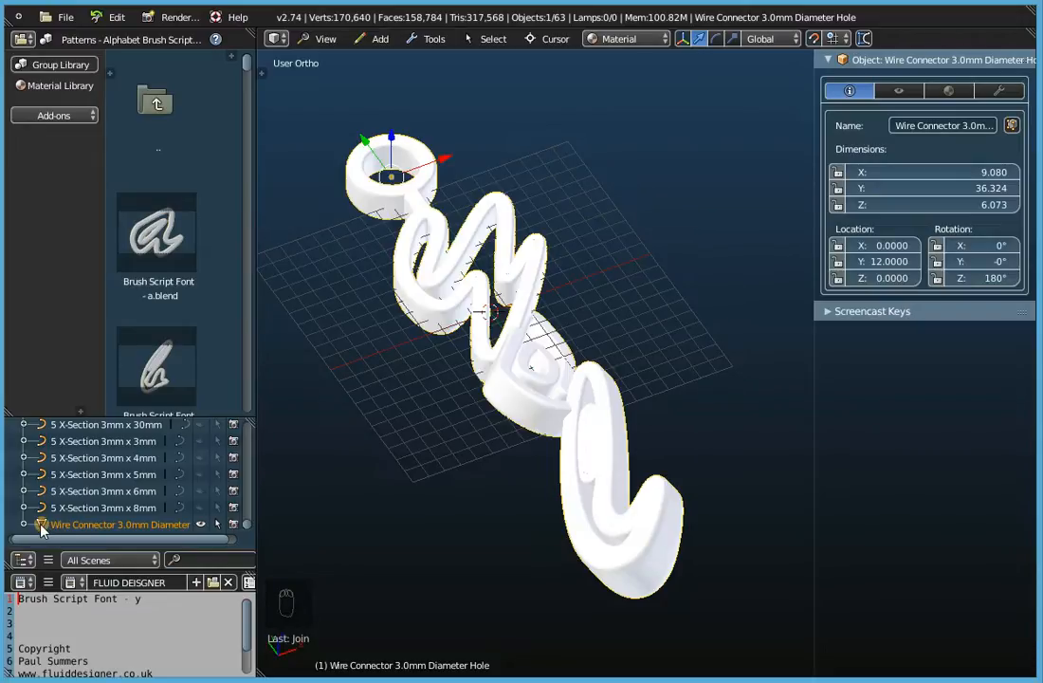
Step: Move the joined pendant along the X axis and back to X 0, and along the Y axis to Y 14
scroll(520, 316, down, 2)
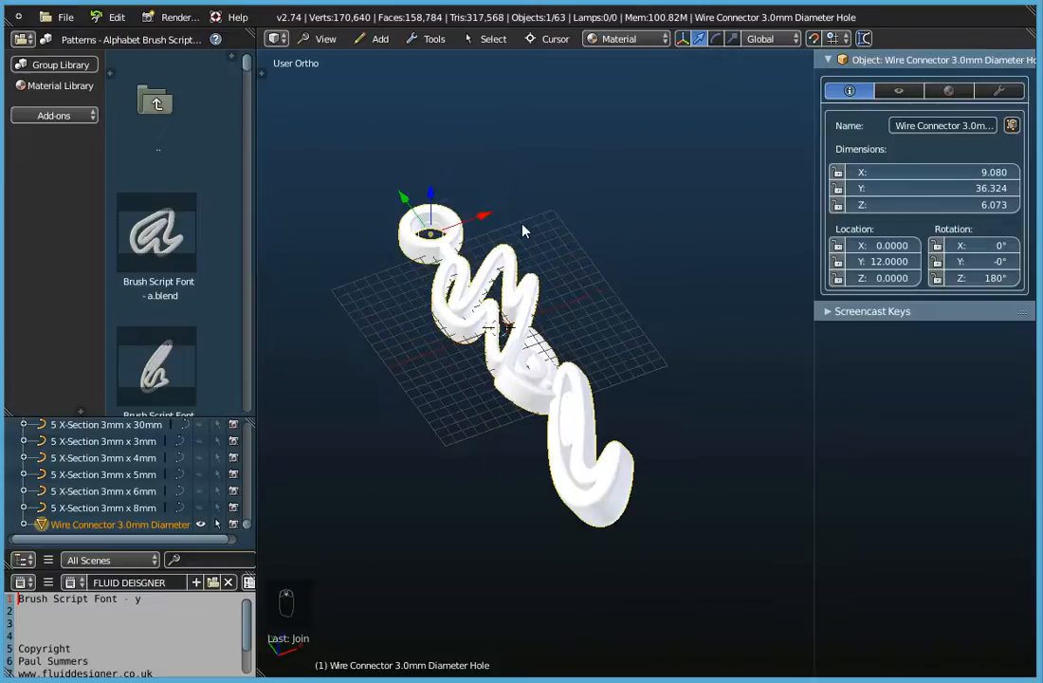
key(g)
key(x)
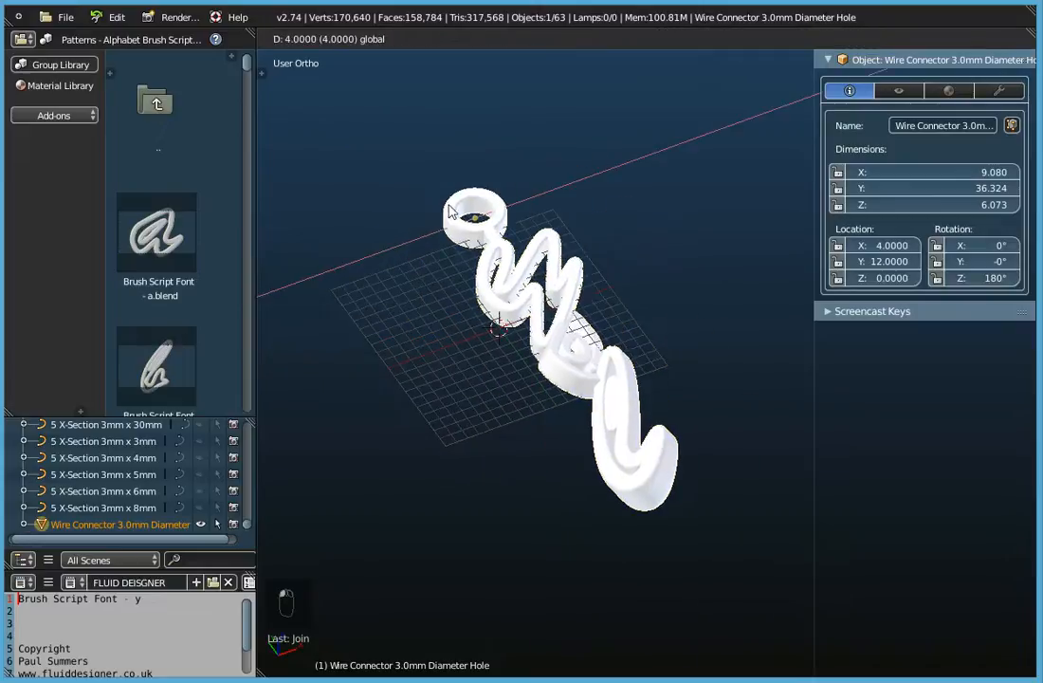
click(484, 220)
key(g)
key(y)
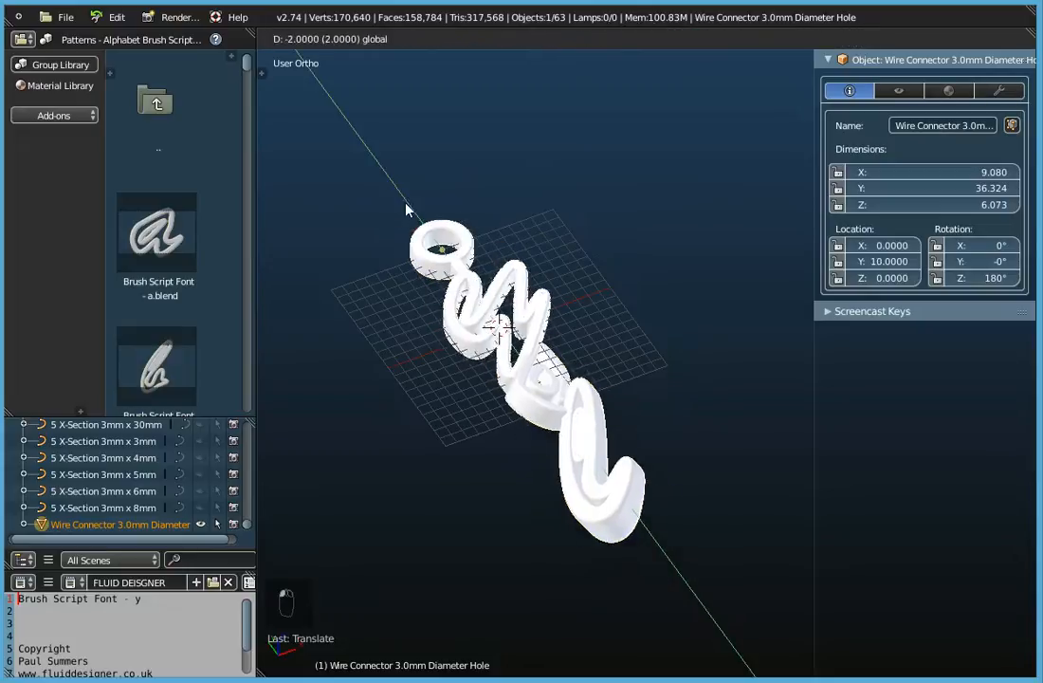
click(399, 177)
middle_drag(398, 180, 467, 268)
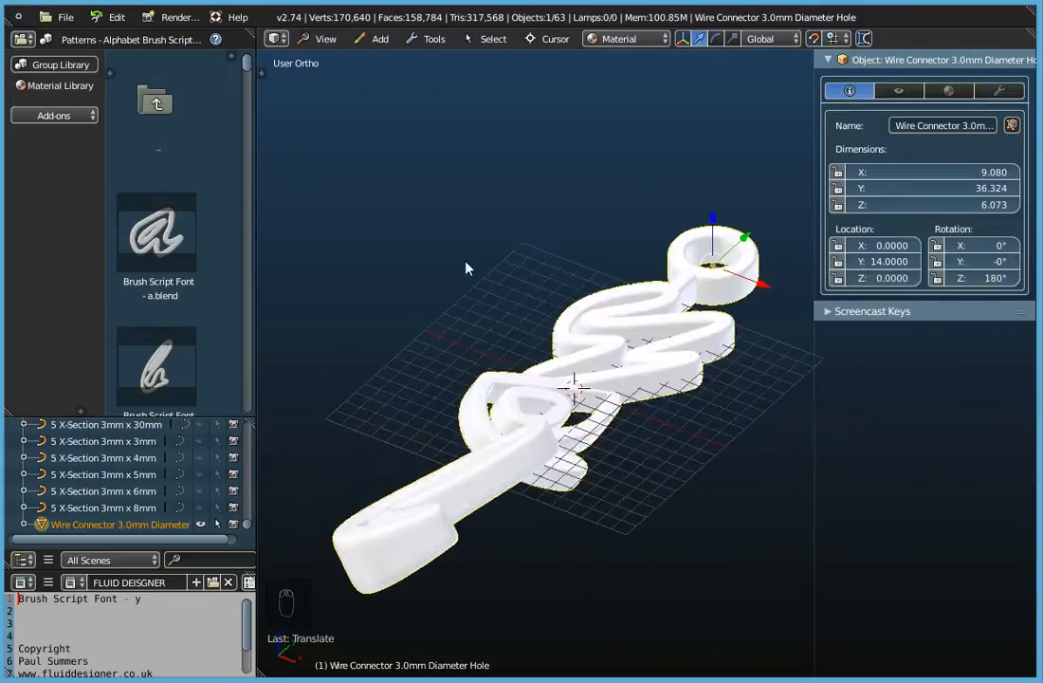
middle_drag(505, 482, 519, 547)
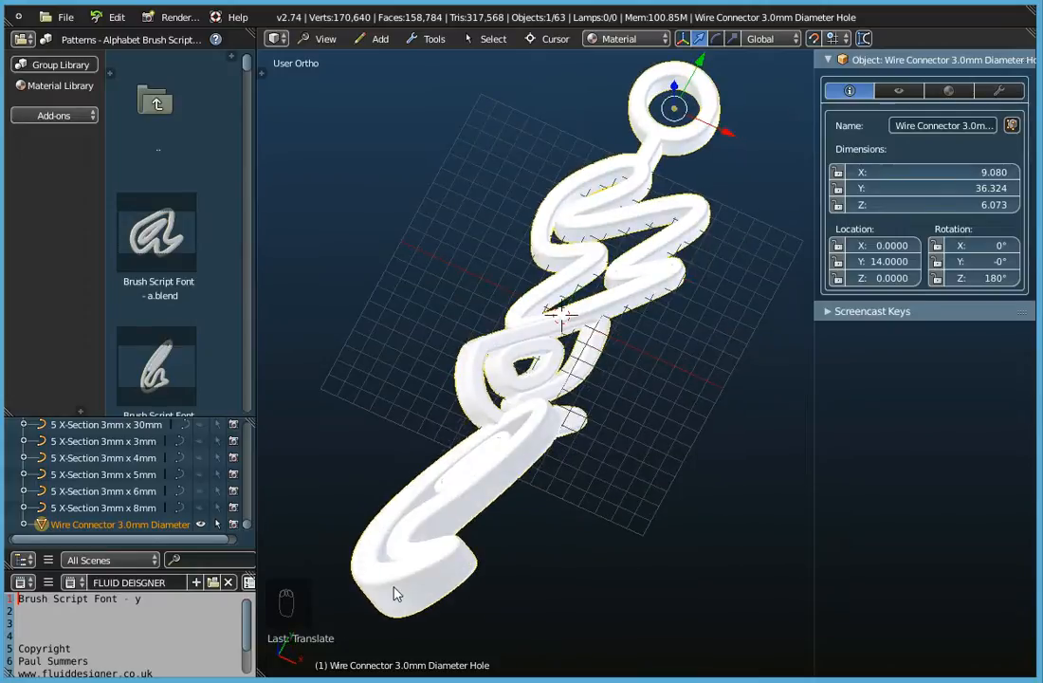
scroll(545, 555, down, 2)
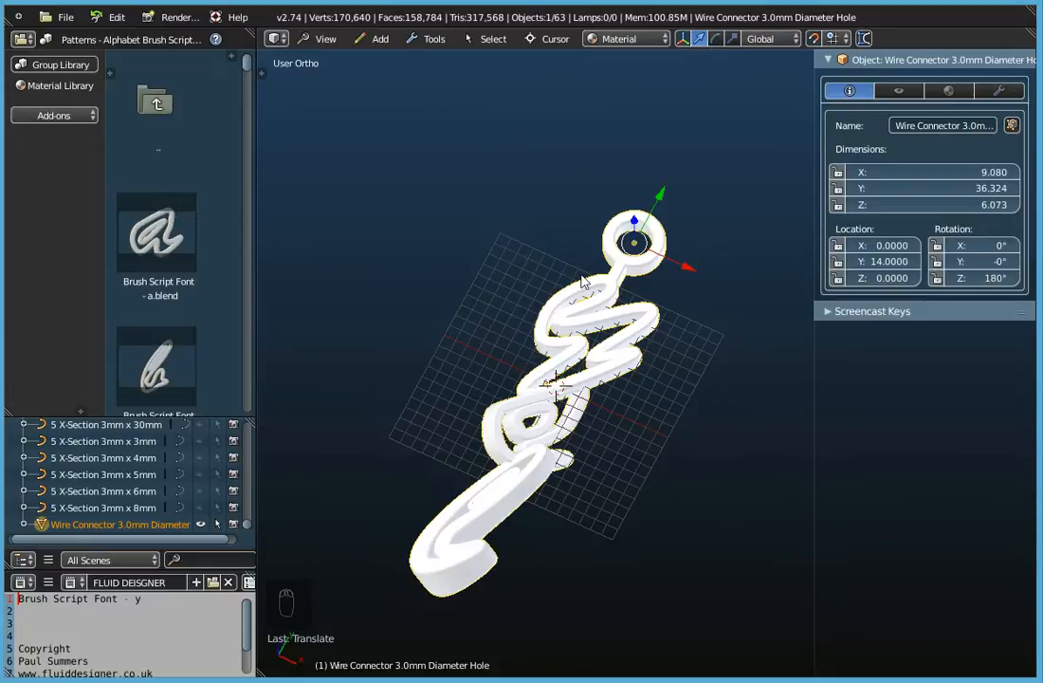
Step: Export the model in Wavefront OBJ format to the Desktop as Brush Script Font - ysl ROTATED.obj
click(66, 38)
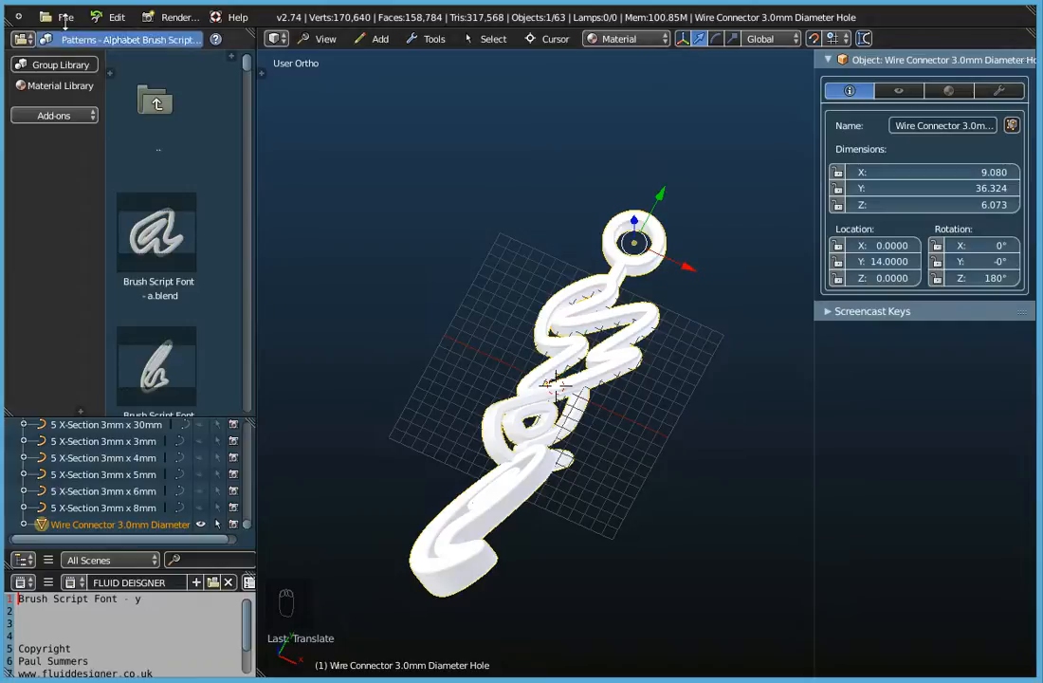
click(66, 18)
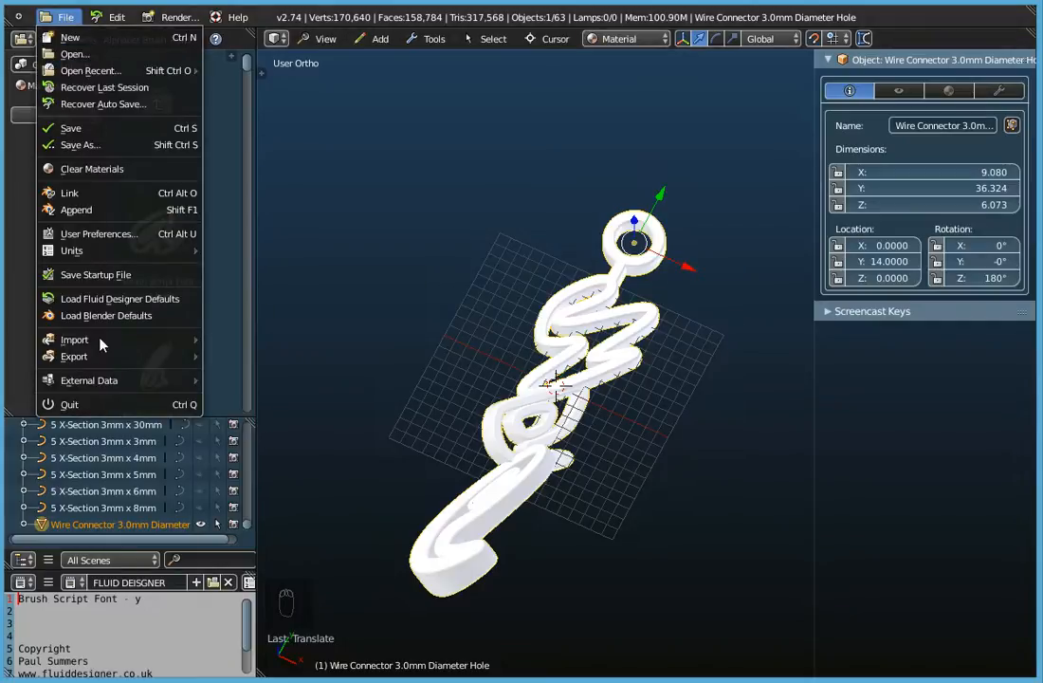
mouse_move(88, 358)
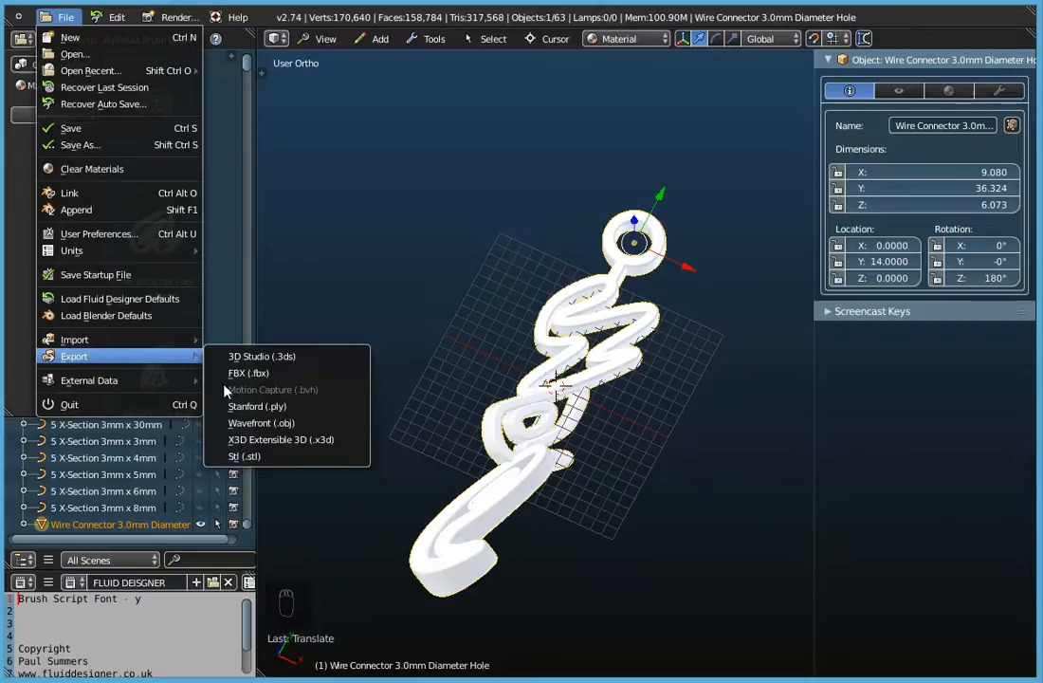
click(252, 424)
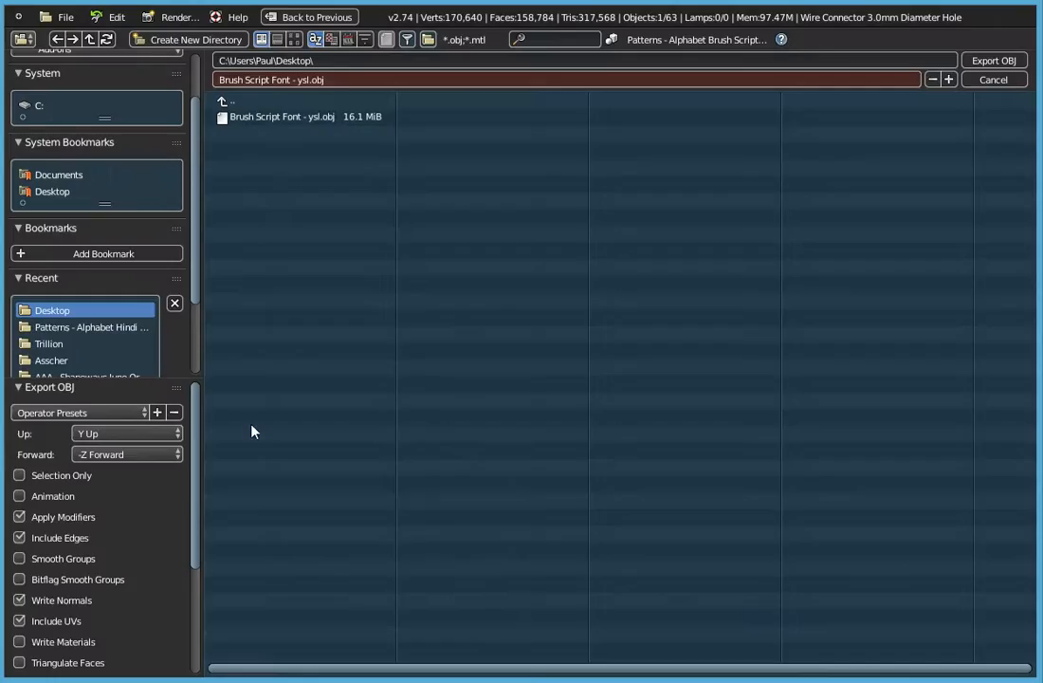
click(45, 193)
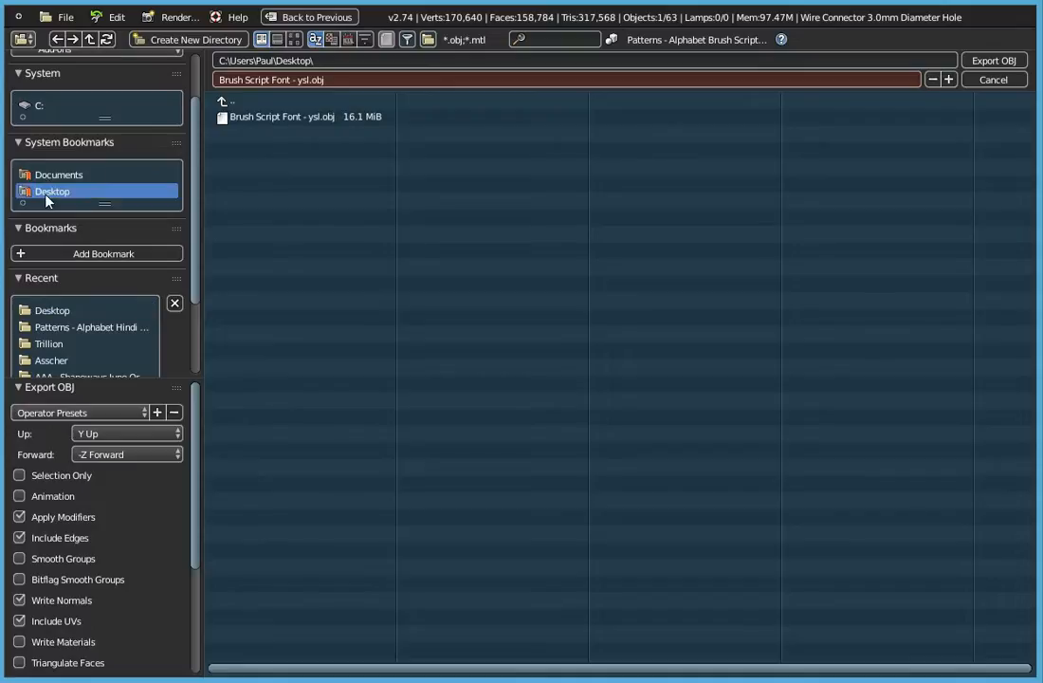
click(276, 81)
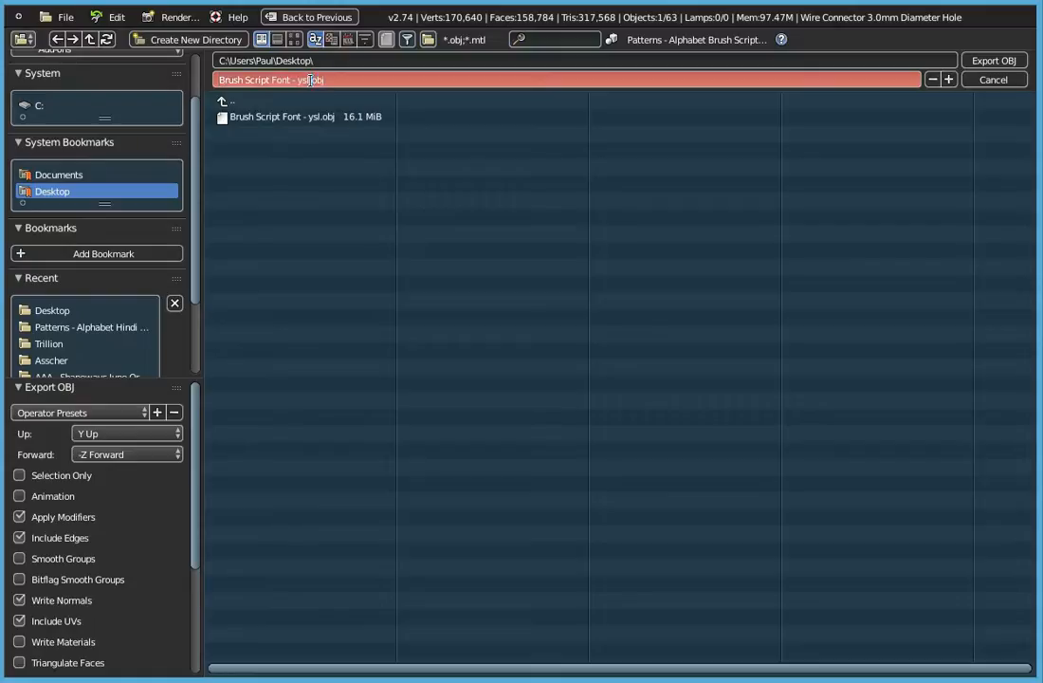
key(Left)
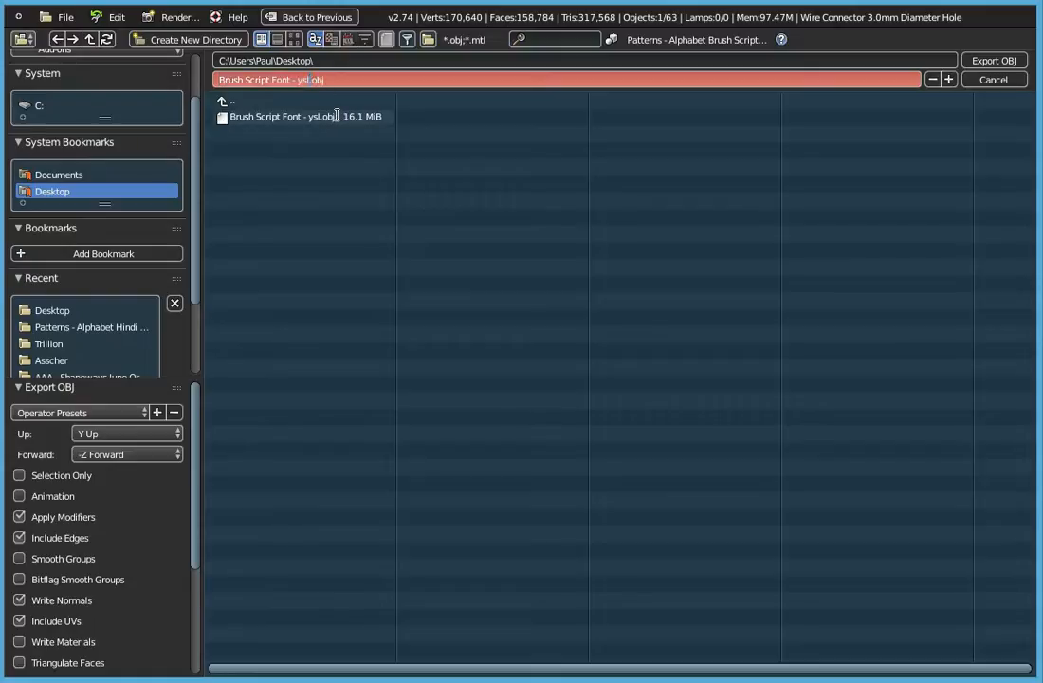
text(ROTATED)
key(Return)
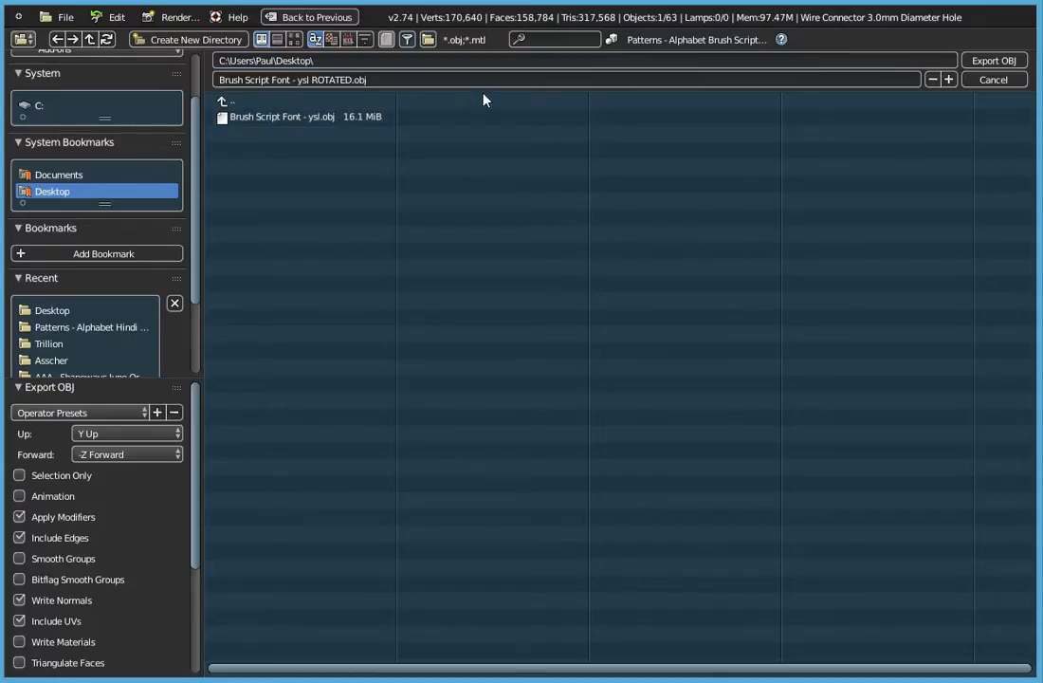
click(989, 63)
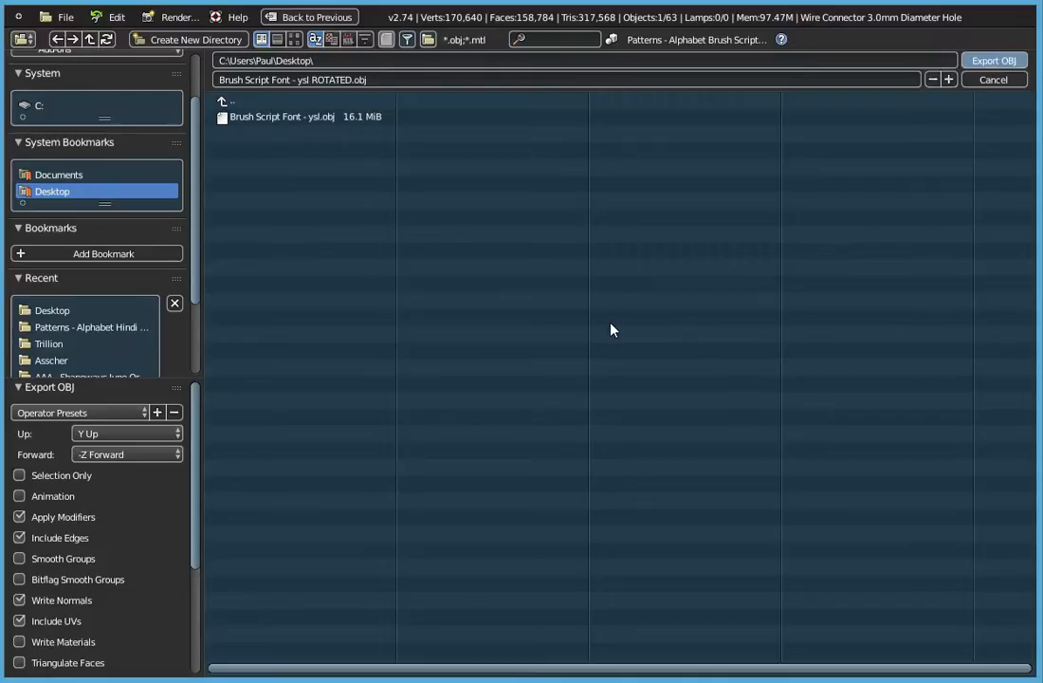